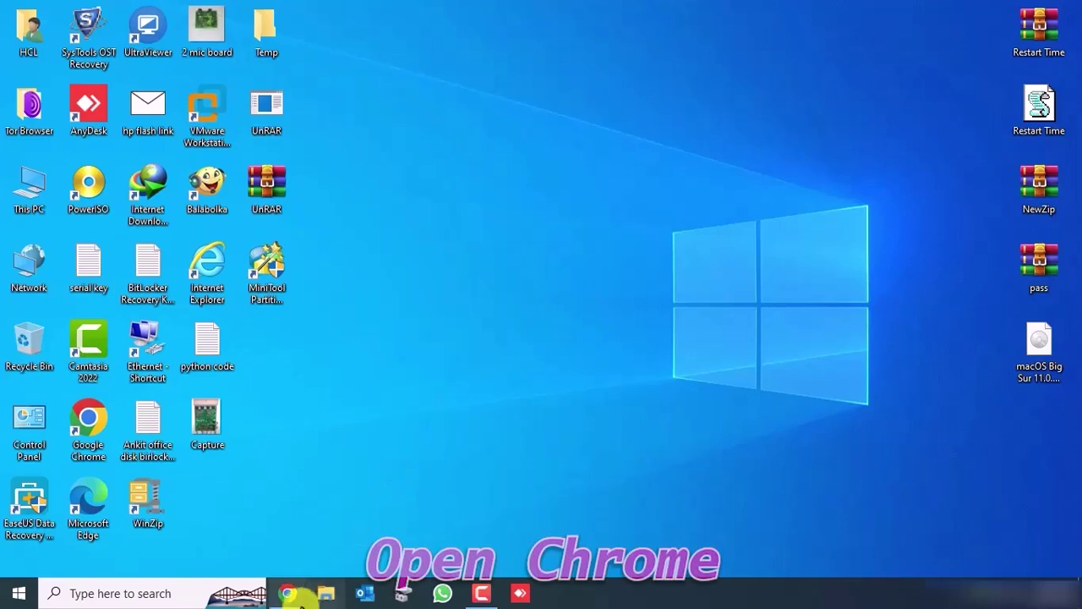
- Switch to Chrome and search the web for "vm player" in a new tab
click(287, 592)
click(483, 24)
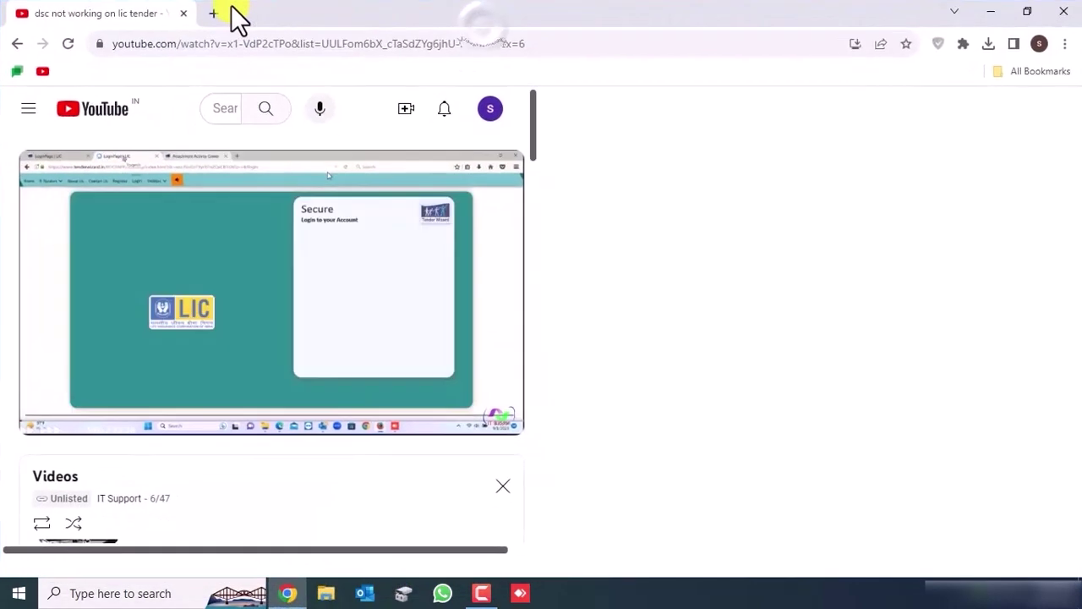
click(213, 12)
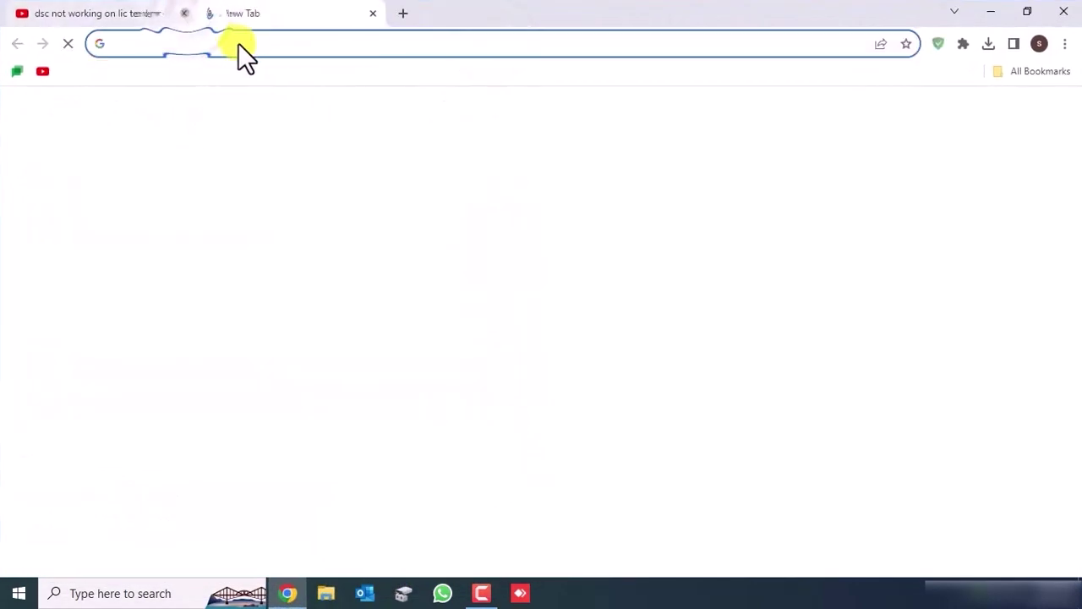
click(238, 44)
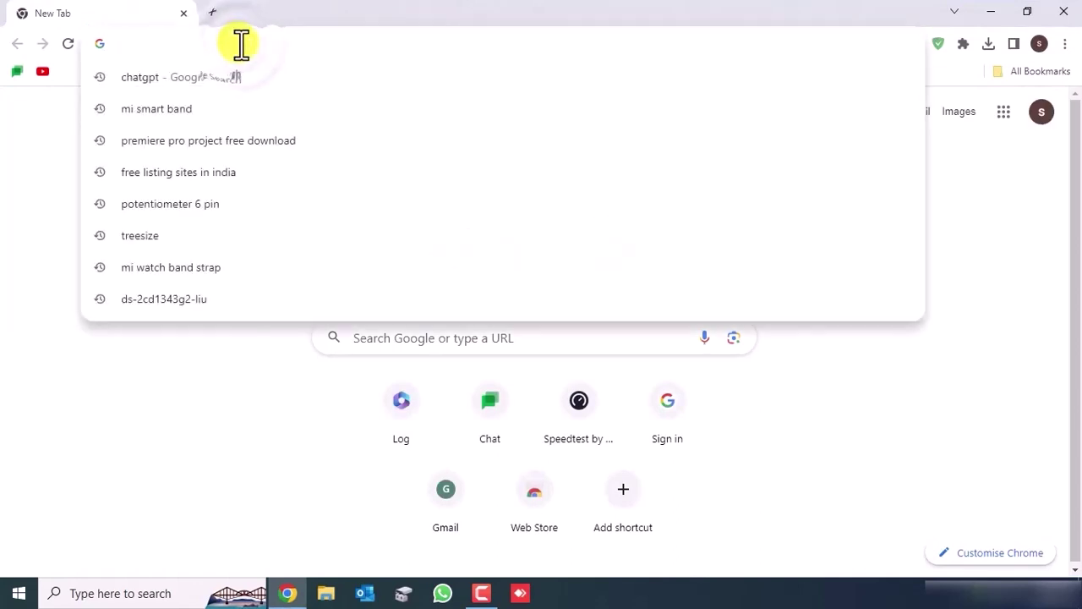
text(v,)
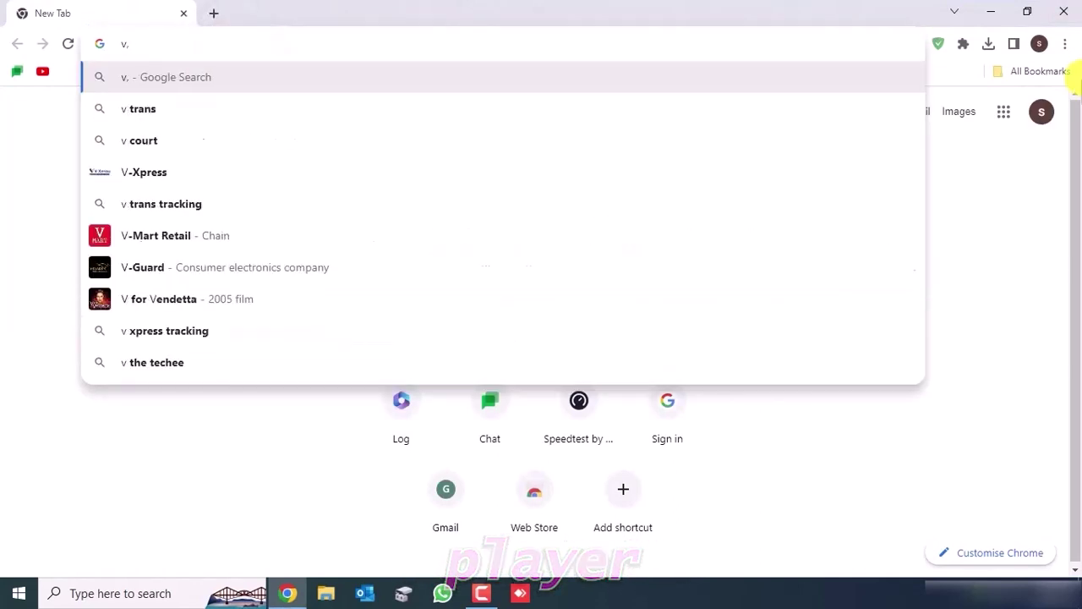
key(BackSpace)
text(m)
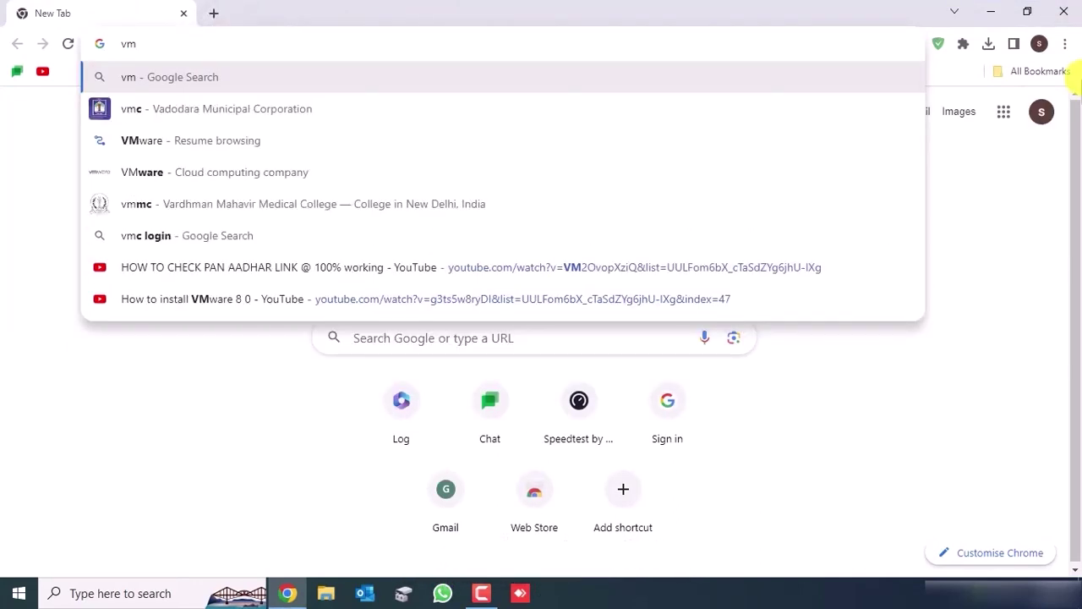
text( pla)
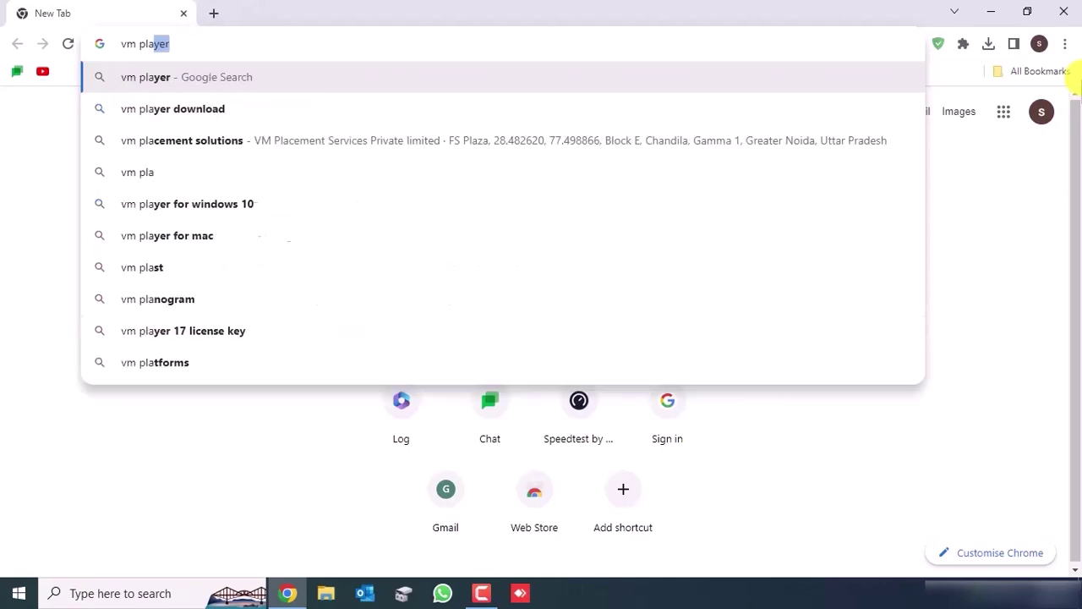
text(yer)
key(Return)
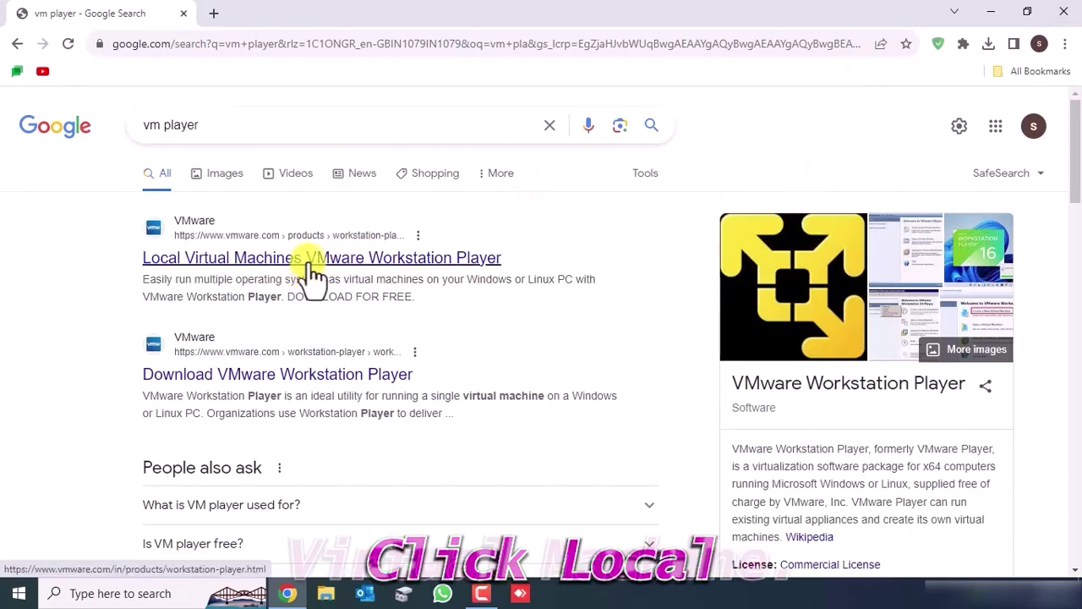
- From VMware's Local Virtual Machines search result, go to the free download page for VMware Workstation Player 17.5.0
click(311, 264)
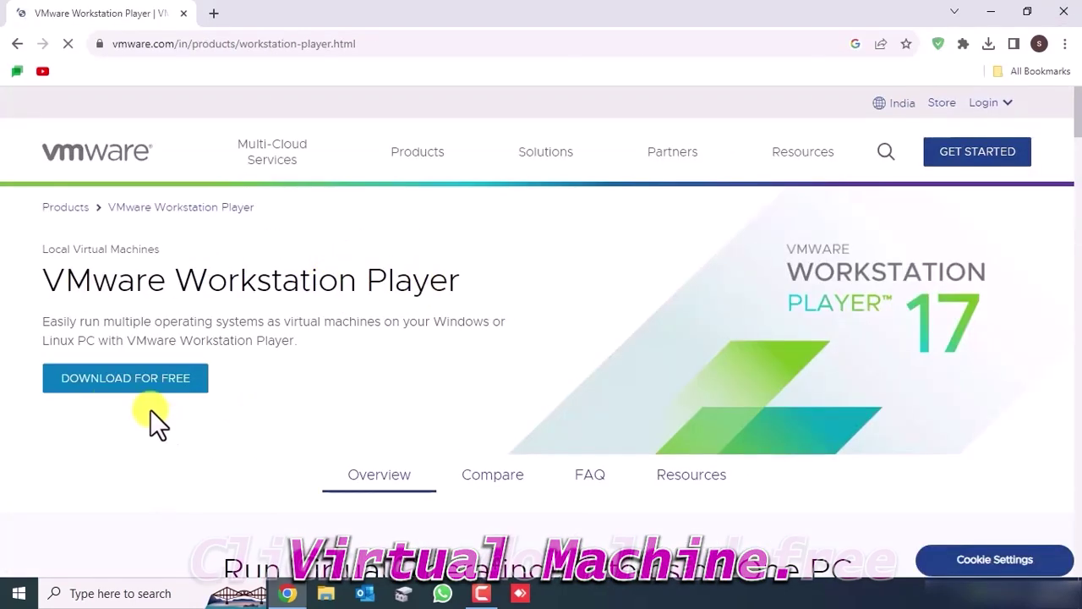
click(127, 380)
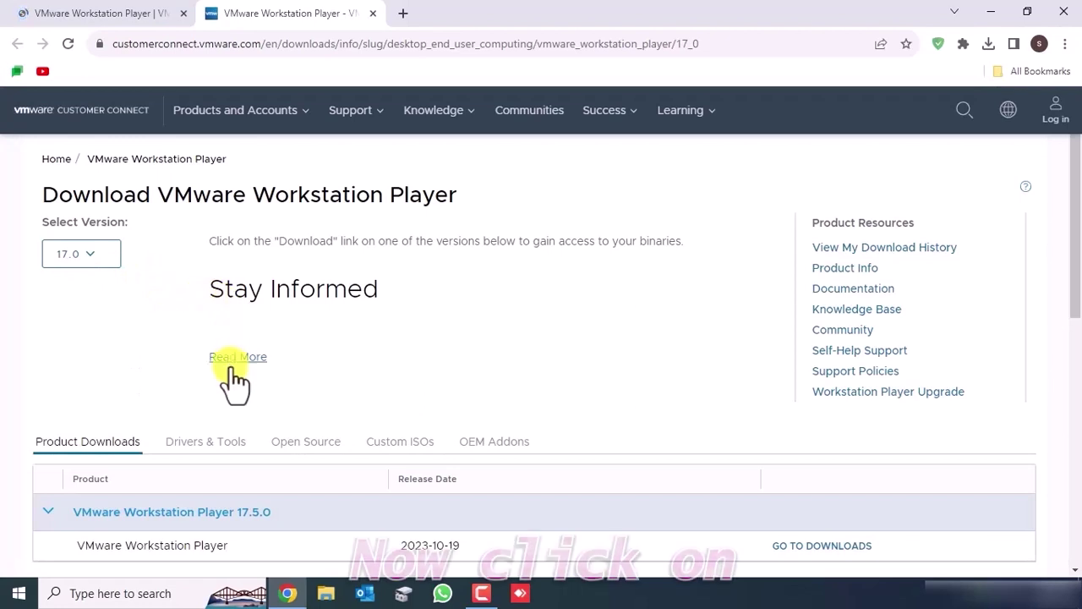
scroll(214, 387, down, 2)
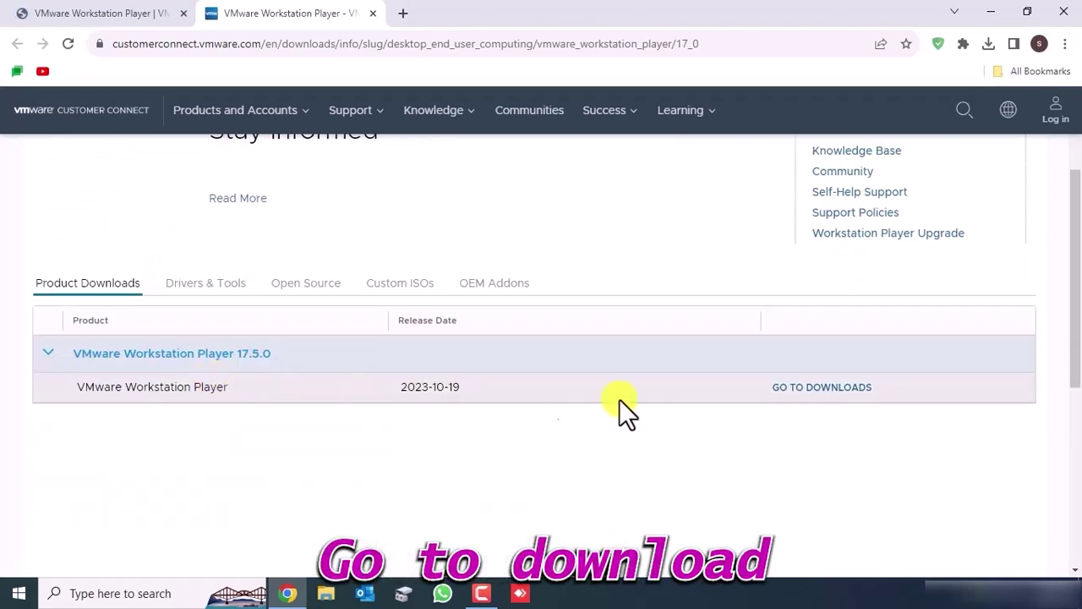
click(824, 391)
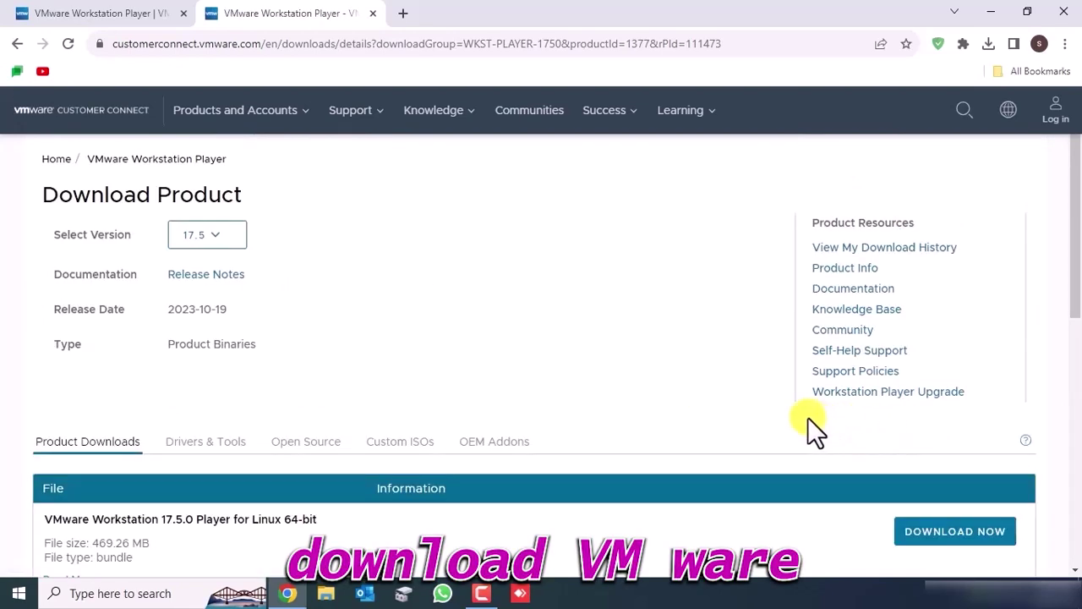
- Download VMware Workstation 17.5.0 Player for Windows 64-bit Operating Systems and check the browser's downloads
scroll(705, 389, down, 2)
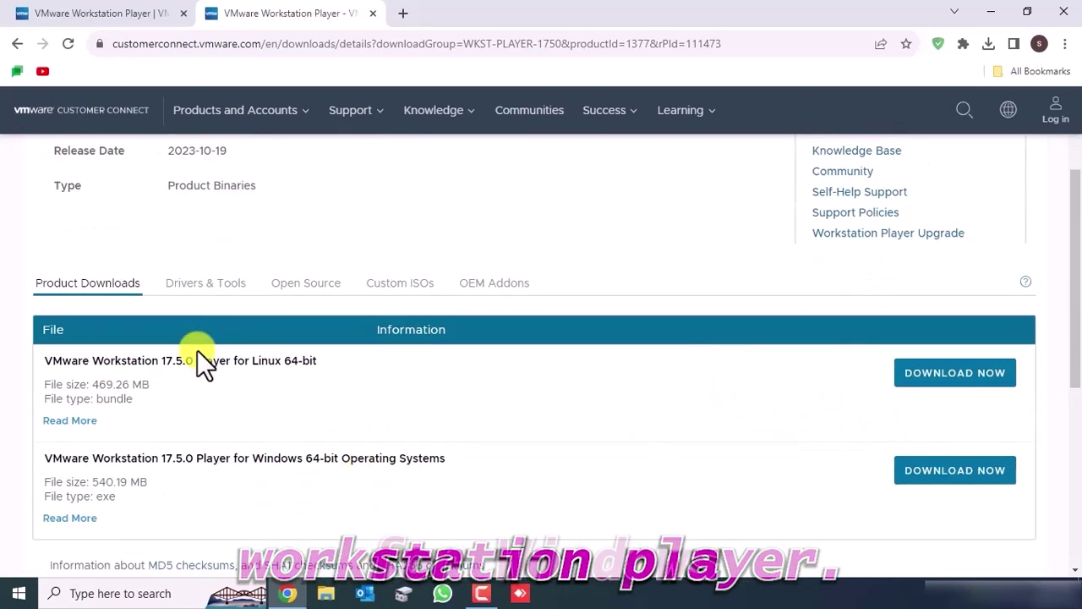
drag(197, 457, 416, 457)
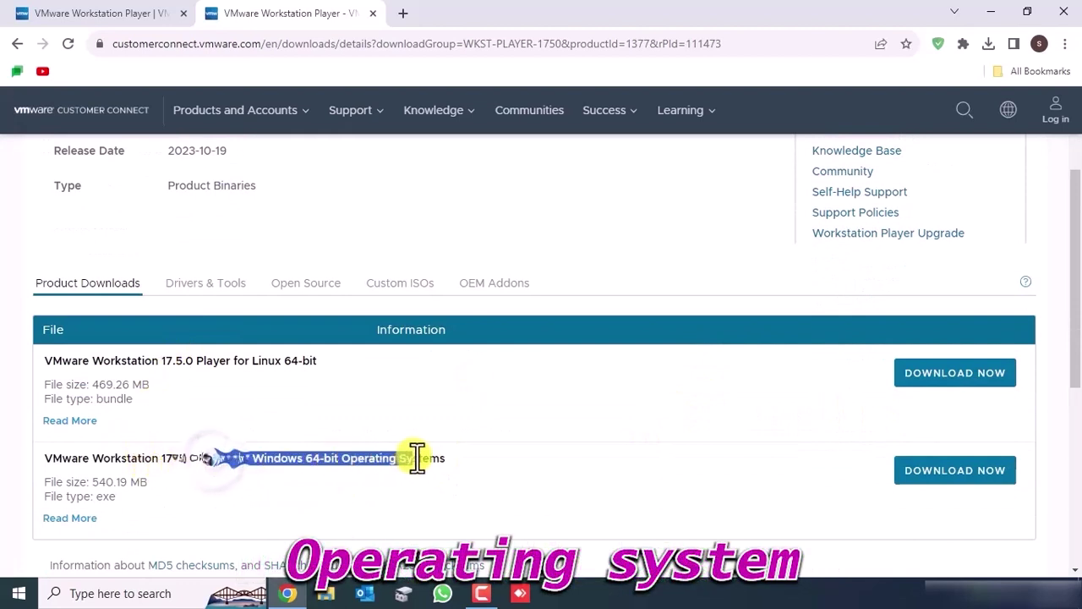
click(953, 479)
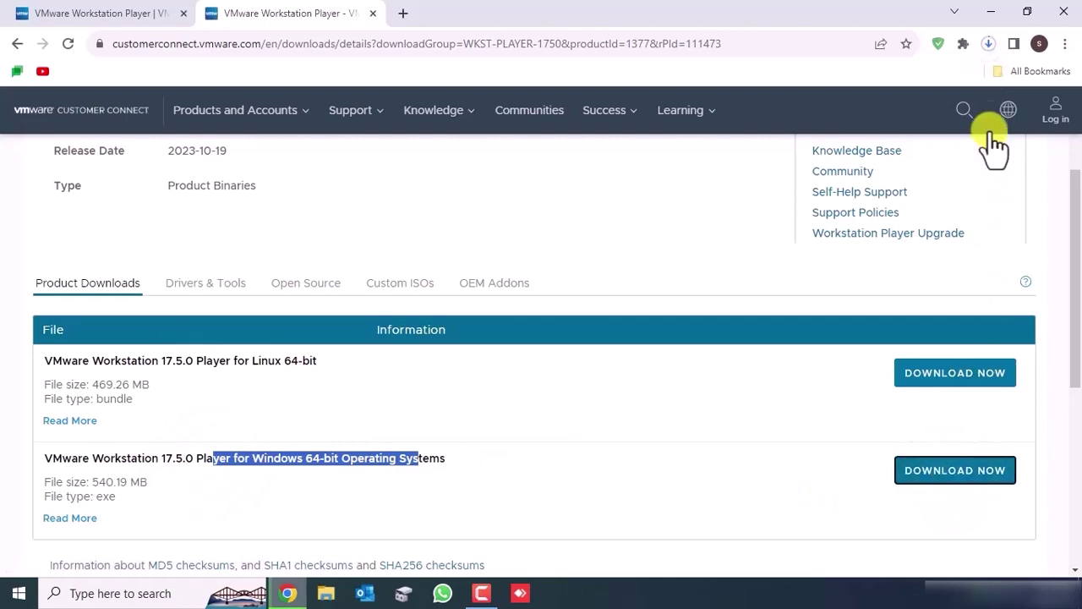
click(987, 44)
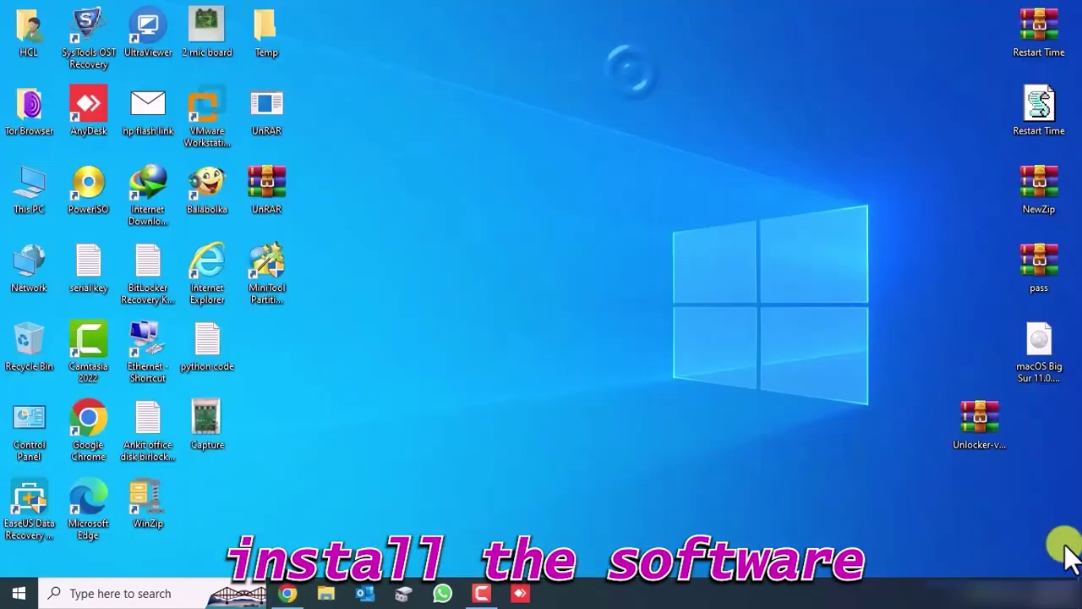
- Extract the Unlocker-v2.0.0a-x64 archive onto the desktop and run the extracted Unlocker as administrator
right_click(977, 419)
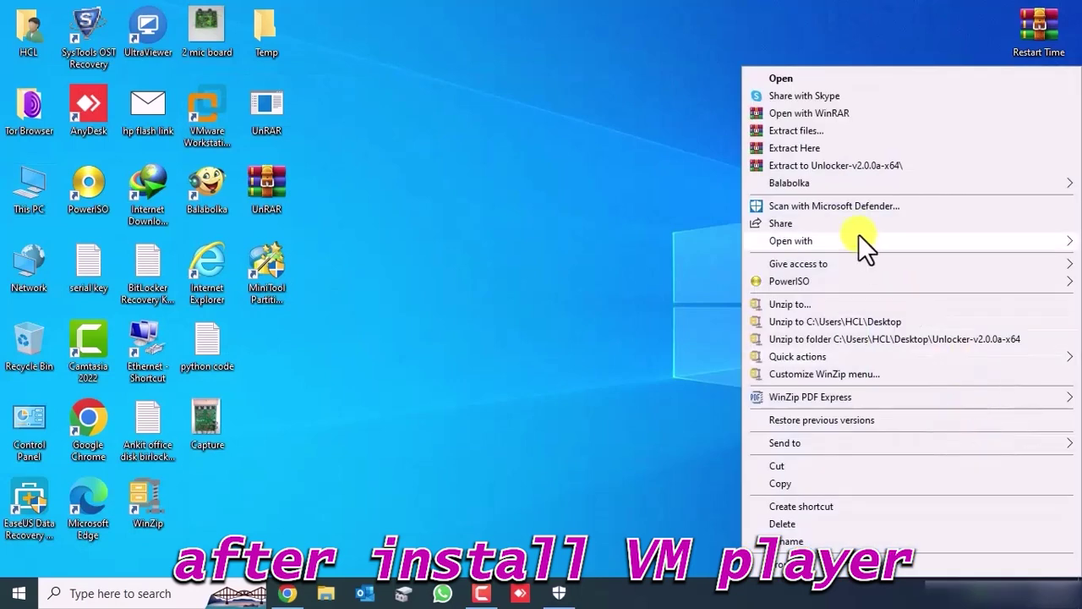
click(801, 147)
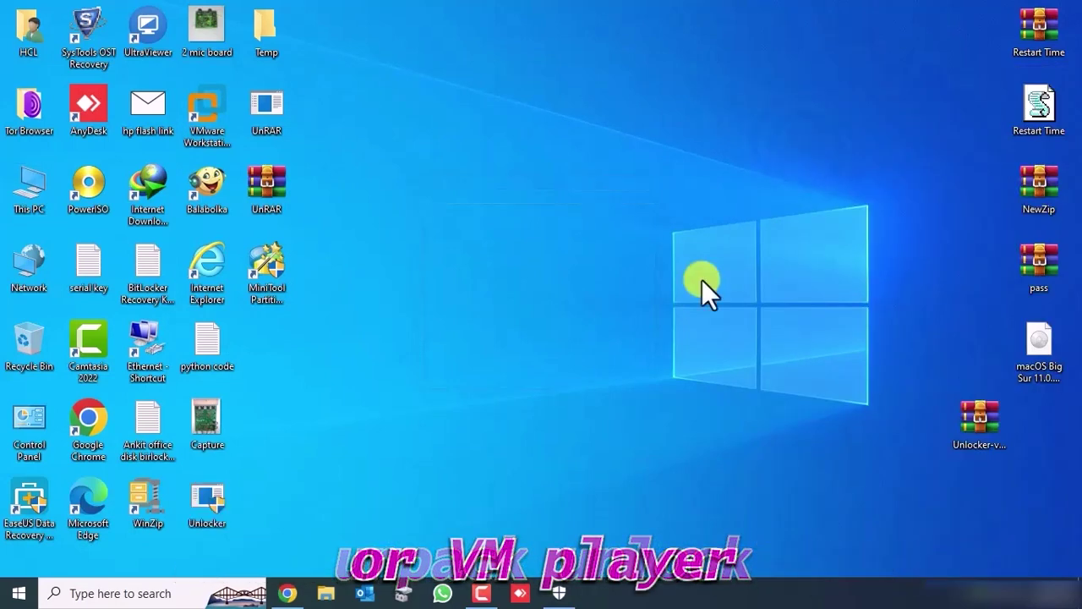
right_click(213, 507)
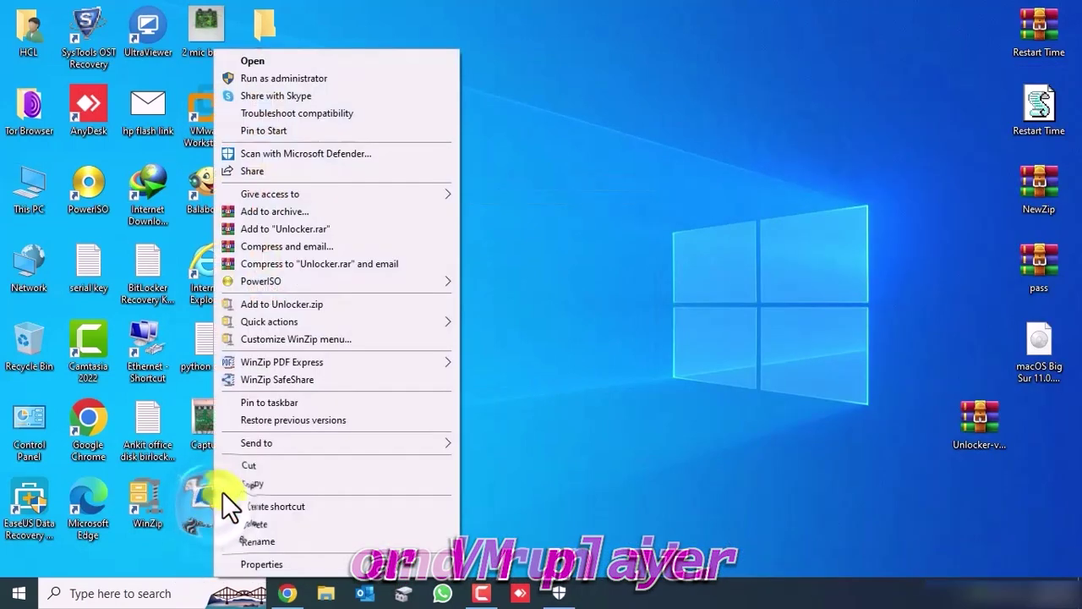
click(294, 78)
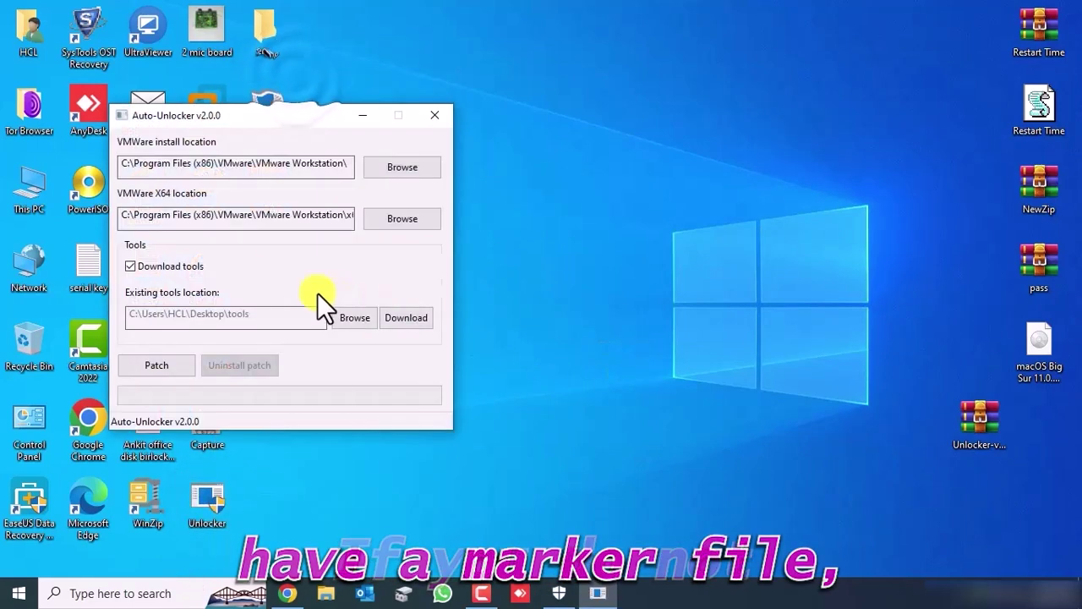
- Patch the VMware Workstation installation with Auto-Unlocker, keeping the tools download enabled, and close the utility
drag(271, 118, 591, 127)
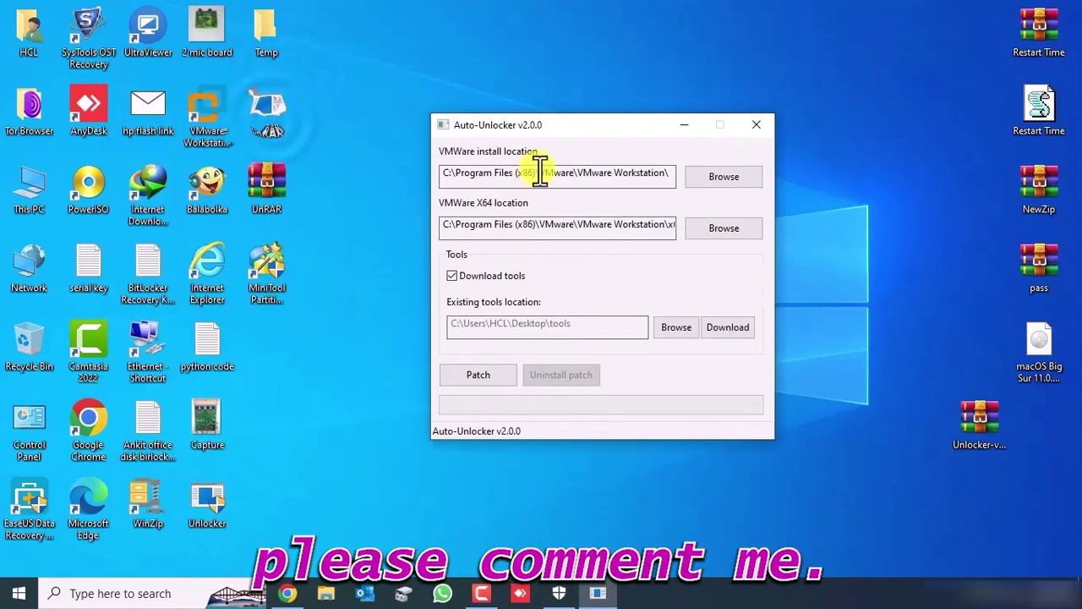
click(479, 378)
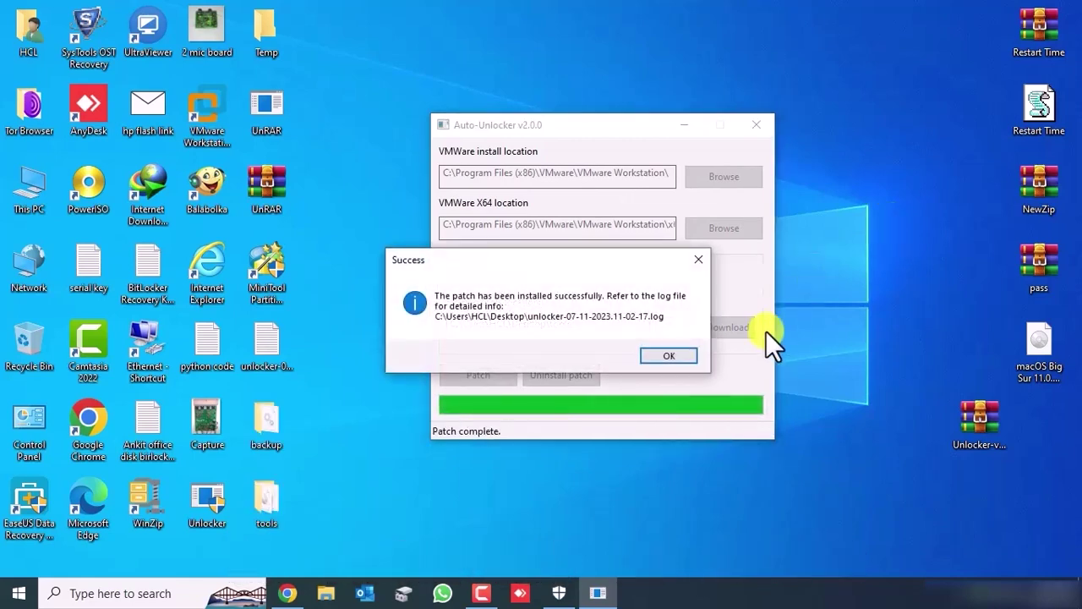
click(665, 354)
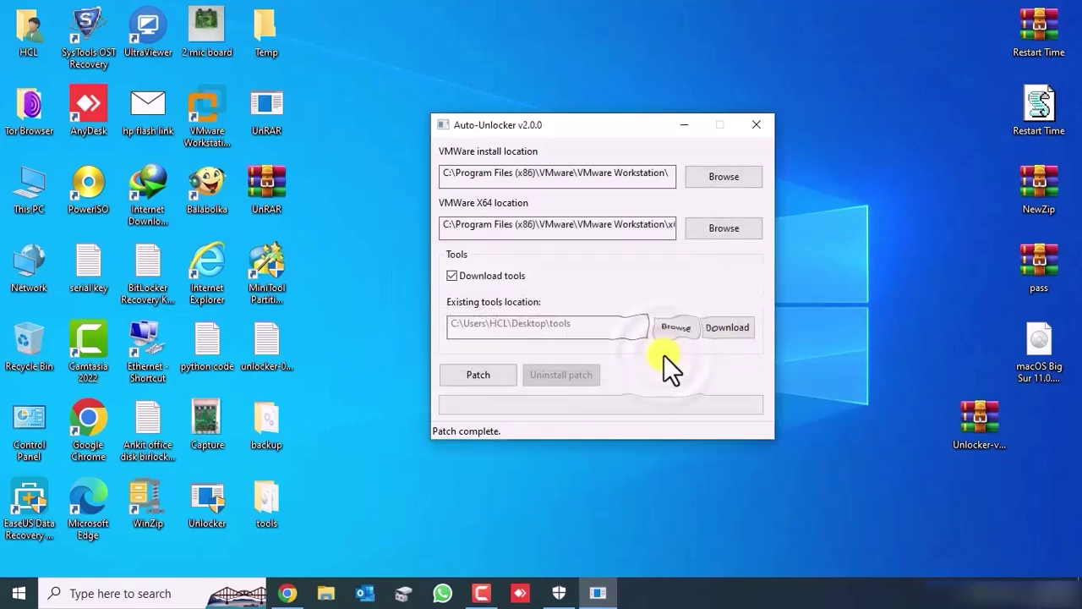
click(759, 125)
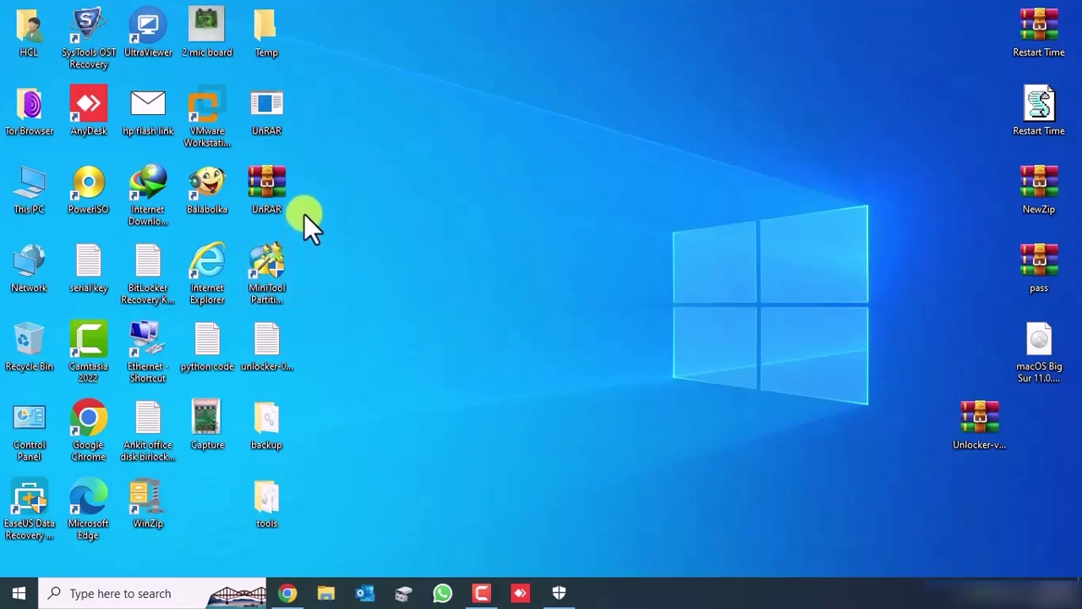
- Launch VMware Workstation and start a new virtual machine with the Typical (recommended) configuration
double_click(203, 108)
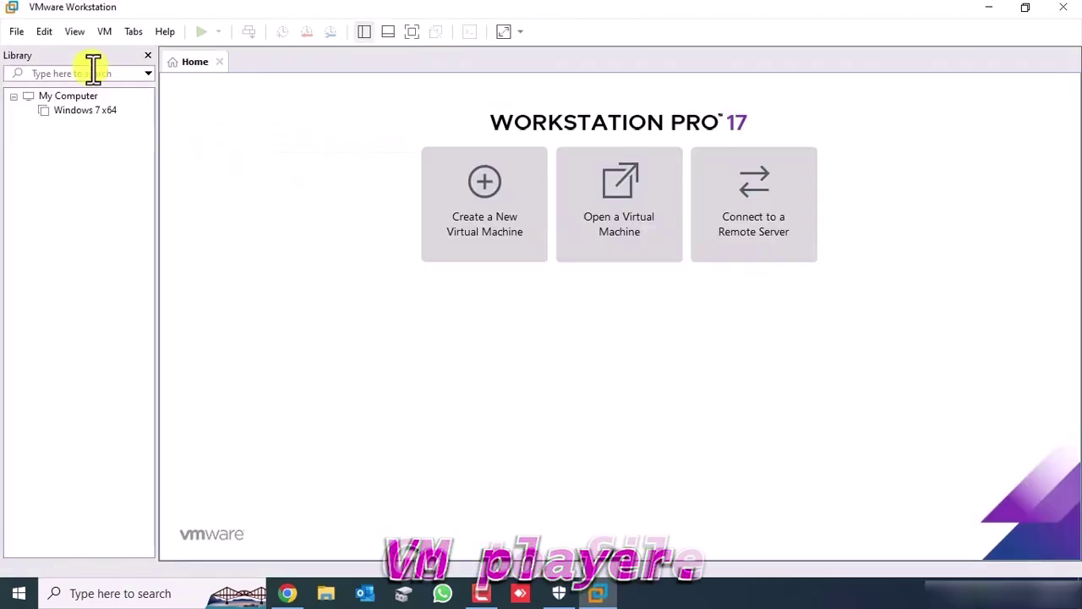
click(18, 32)
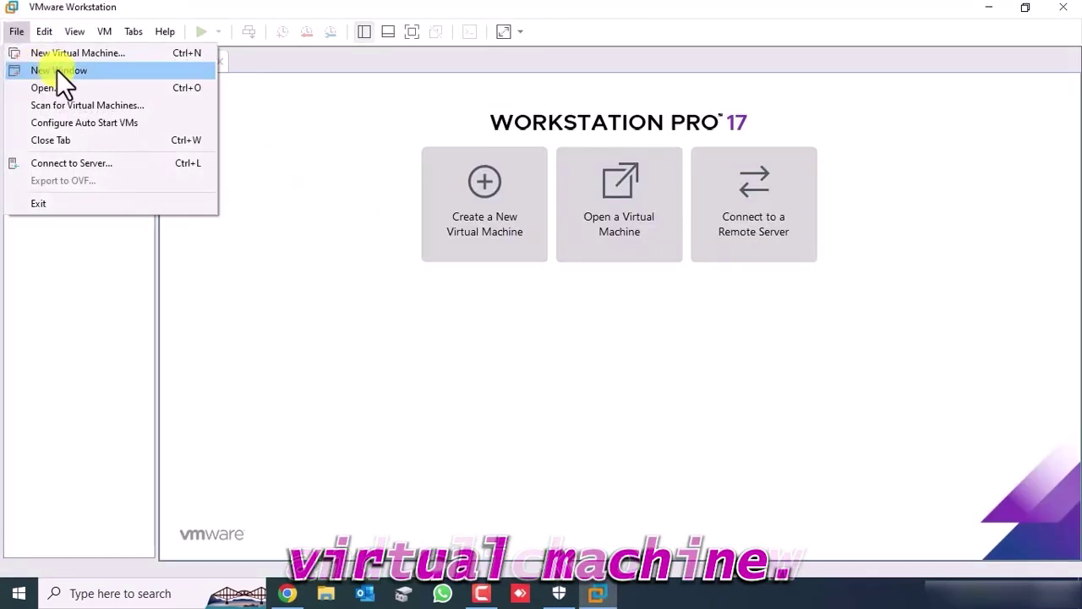
click(81, 53)
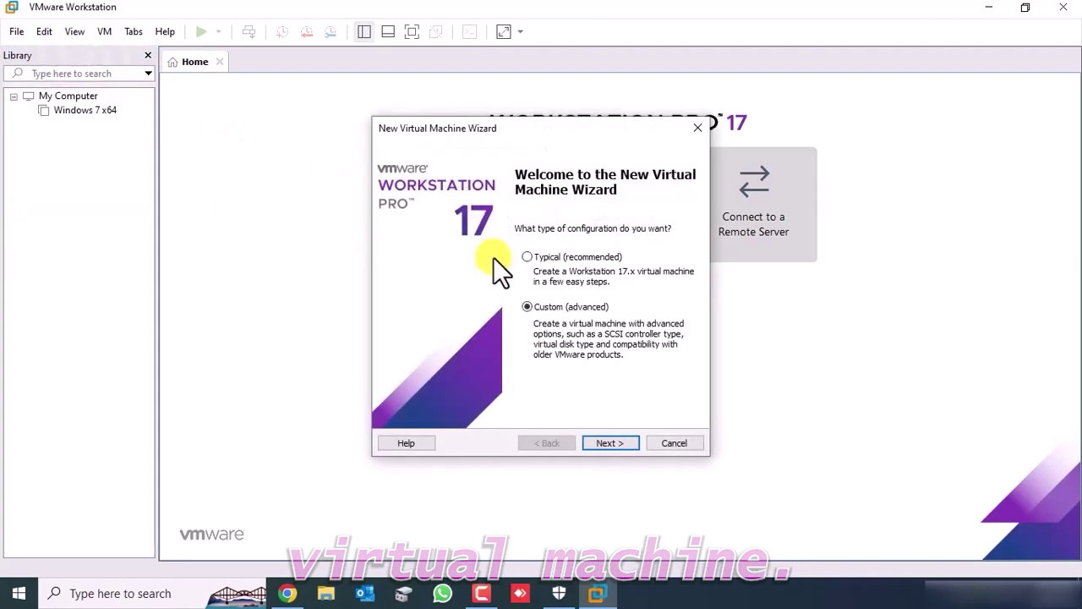
click(556, 256)
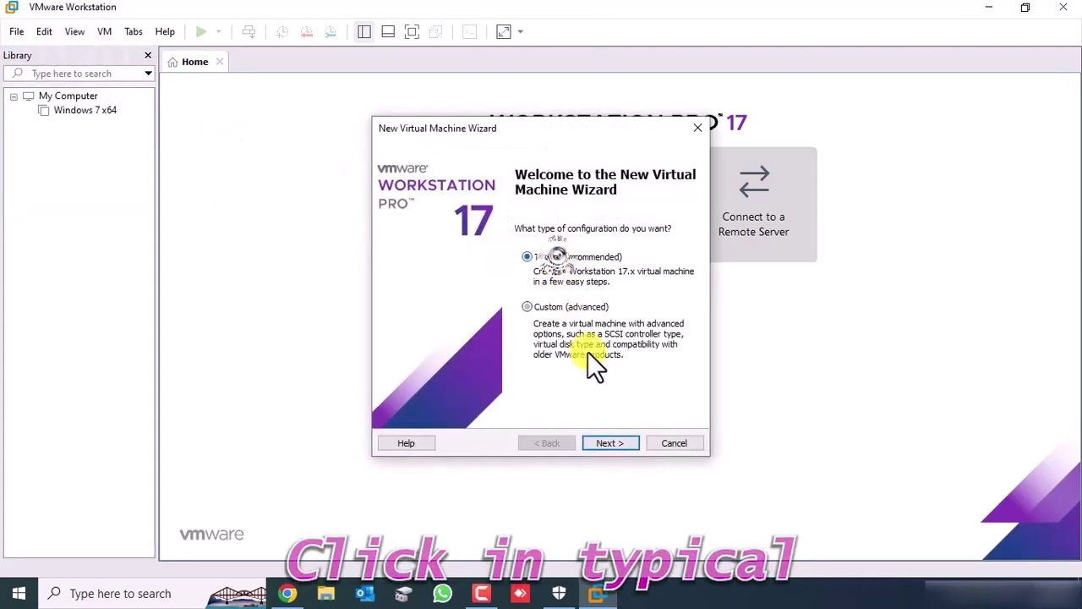
click(611, 445)
- Use the macOS Big Sur 11.0.1 (20B29) ISO from the Desktop as the installer disc image and continue
click(394, 291)
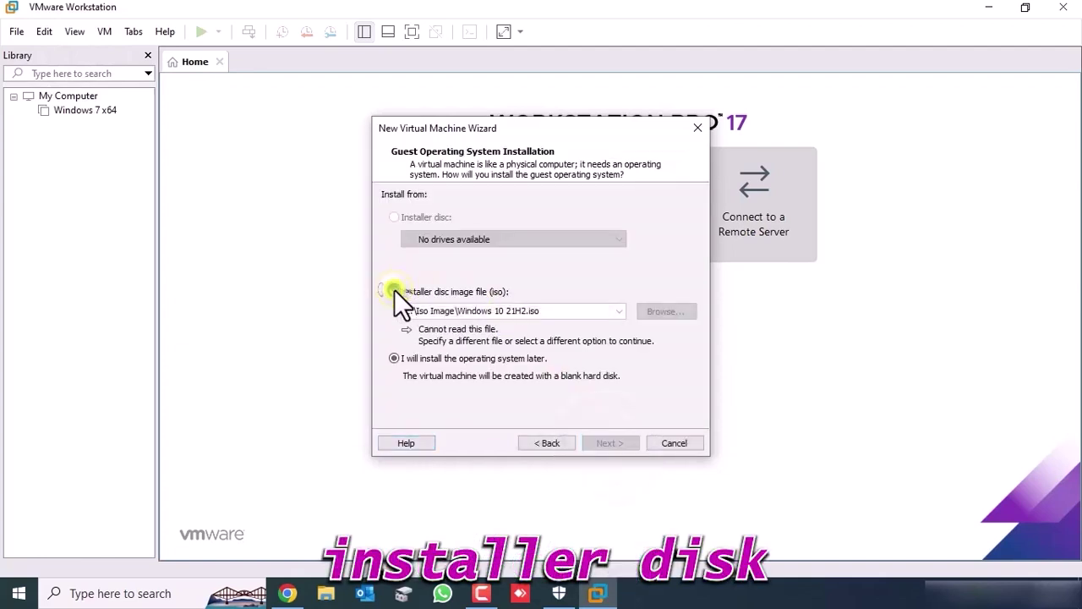
click(666, 311)
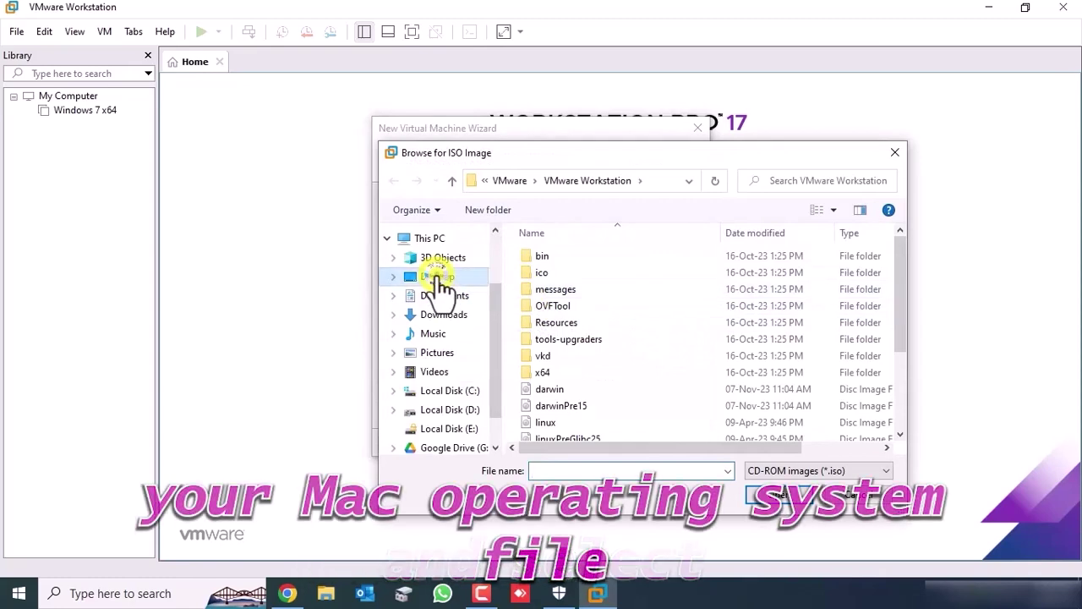
click(437, 277)
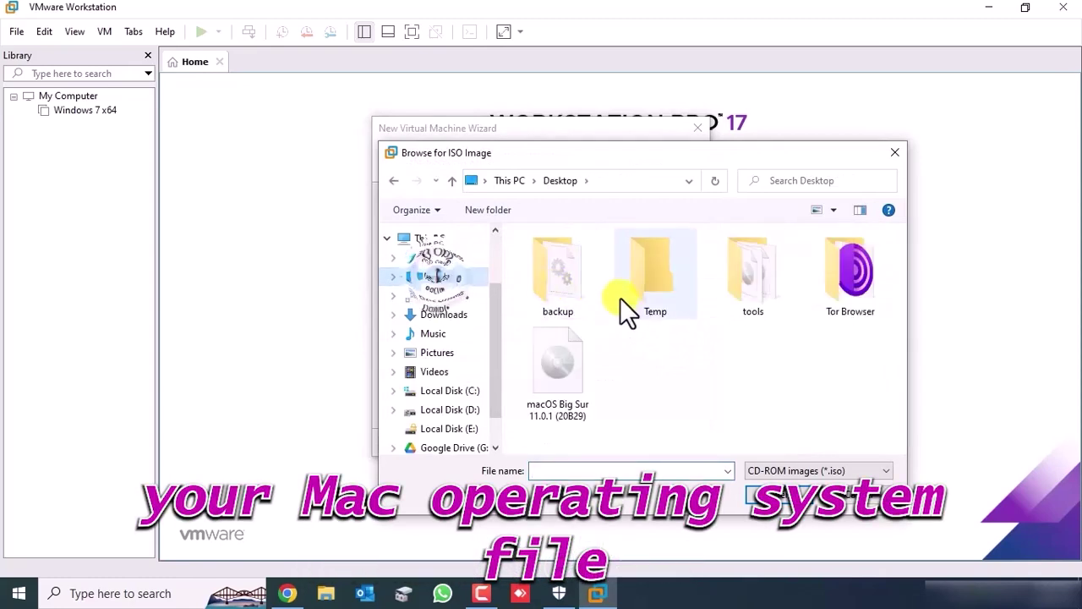
click(561, 400)
click(765, 500)
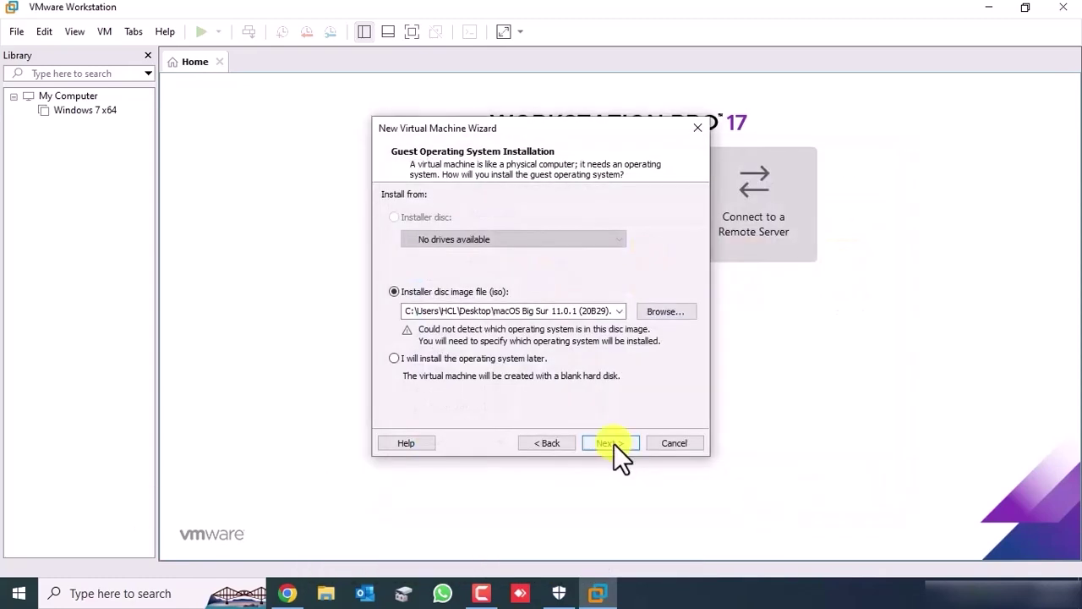
click(614, 443)
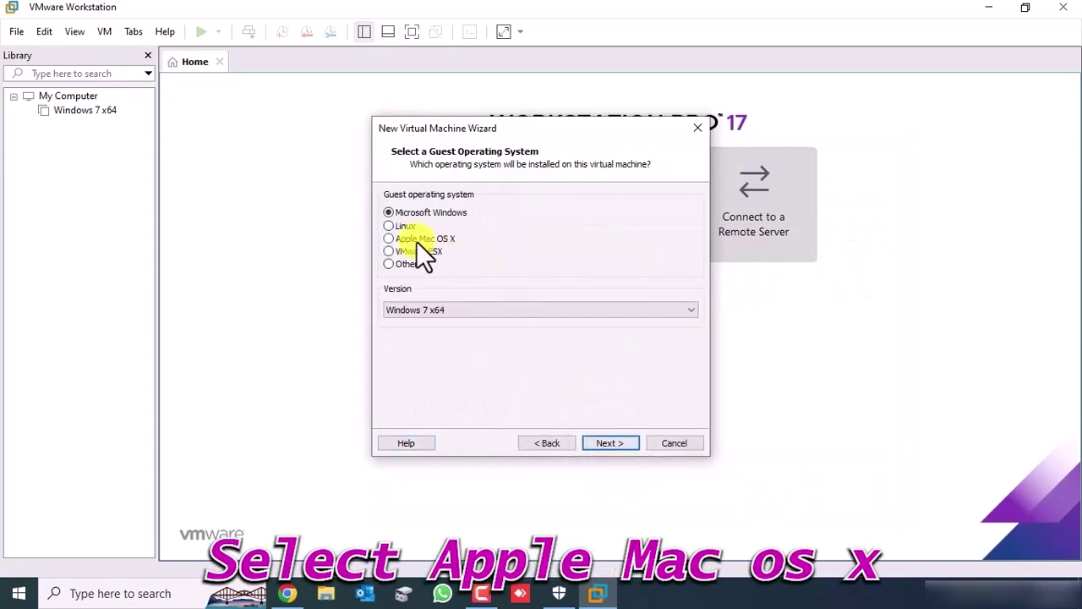
- Set the guest operating system to Apple Mac OS X, version macOS 11
click(388, 239)
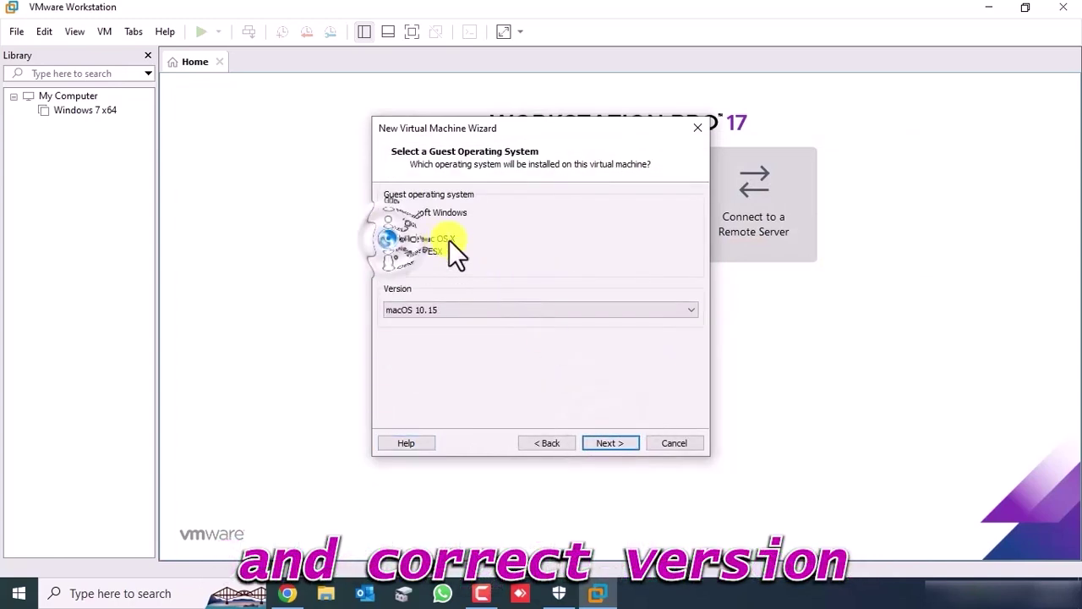
click(475, 311)
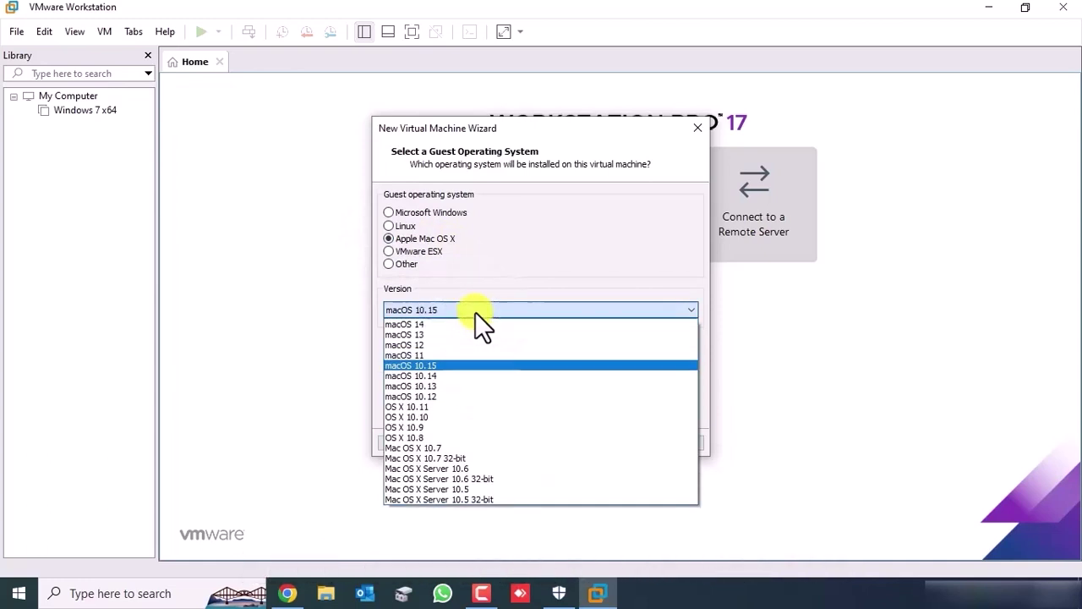
click(446, 354)
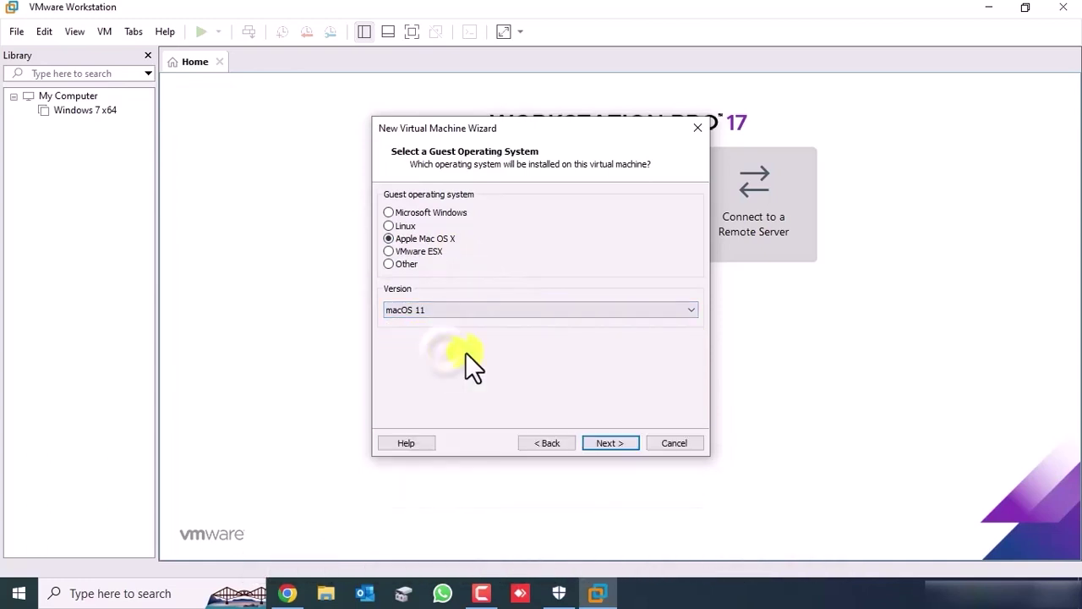
- Proceed to the virtual machine's name and location and create a folder named VM on Local Disk (D:) for it
click(616, 445)
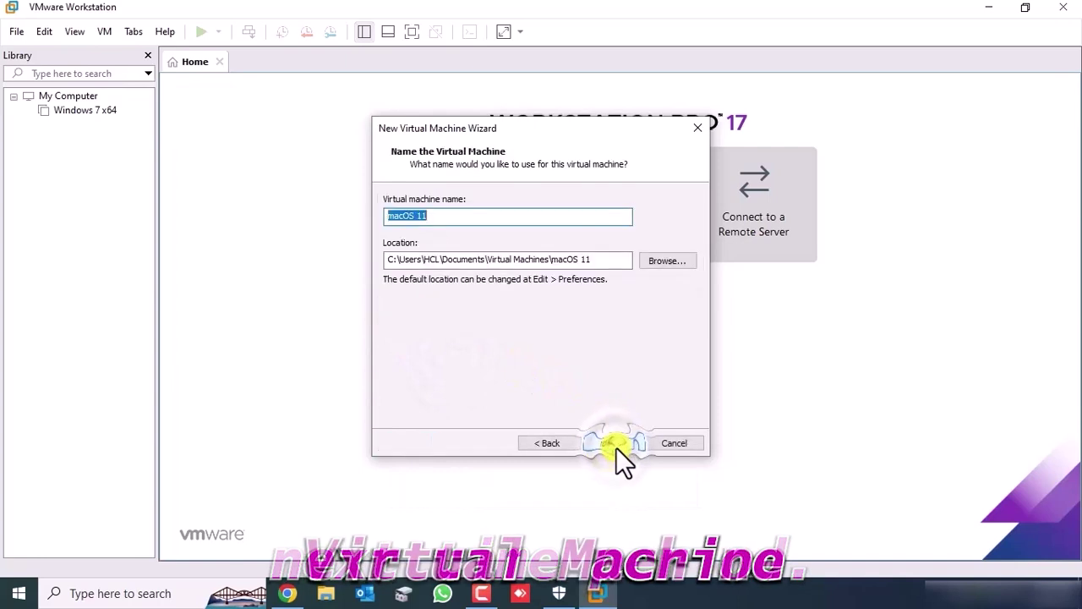
click(664, 264)
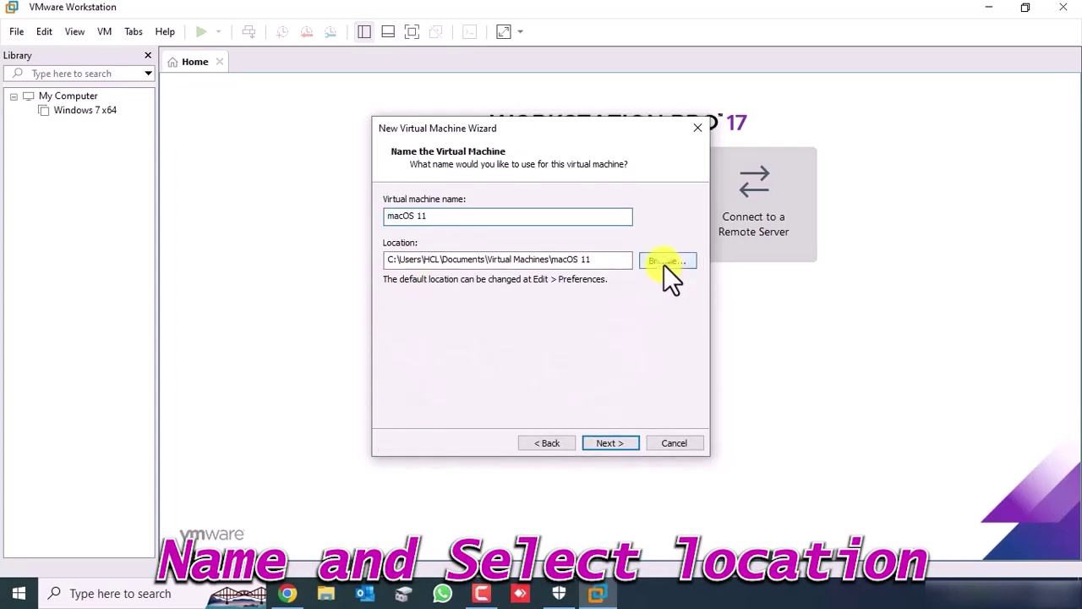
scroll(524, 312, down, 3)
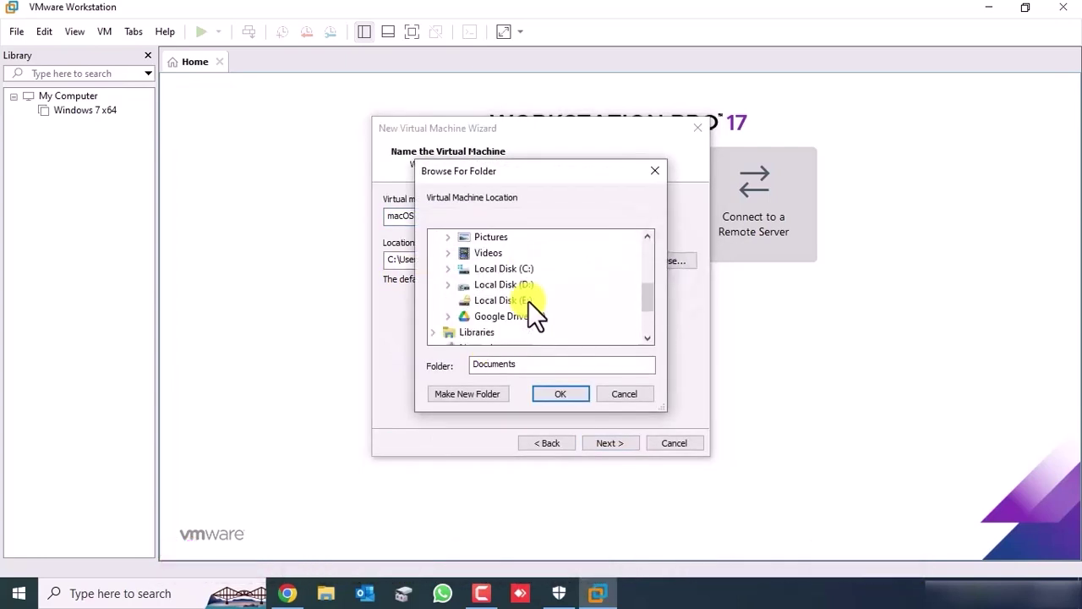
double_click(499, 285)
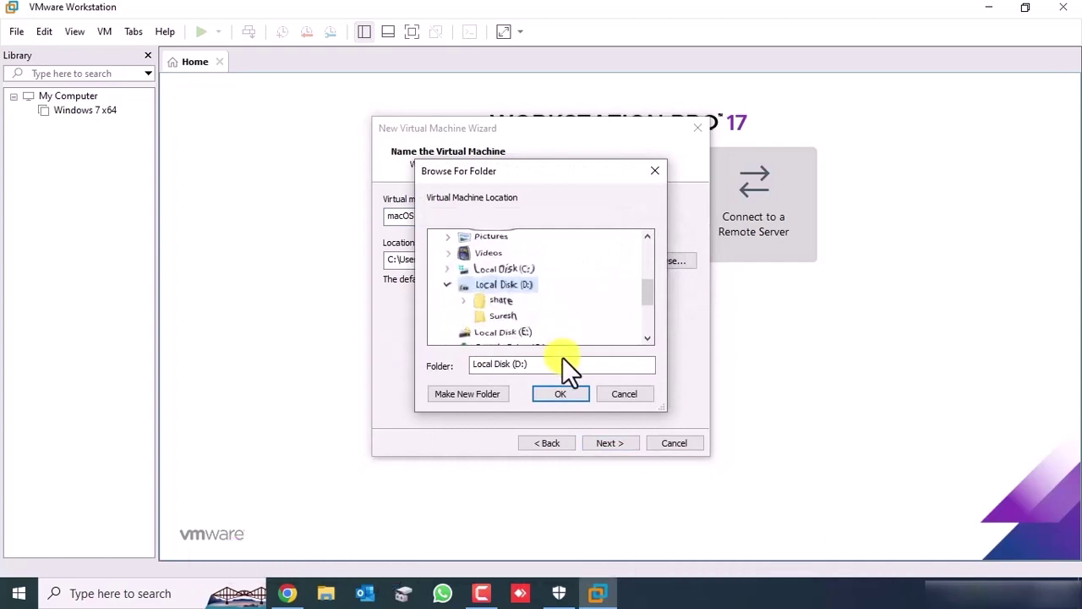
click(494, 395)
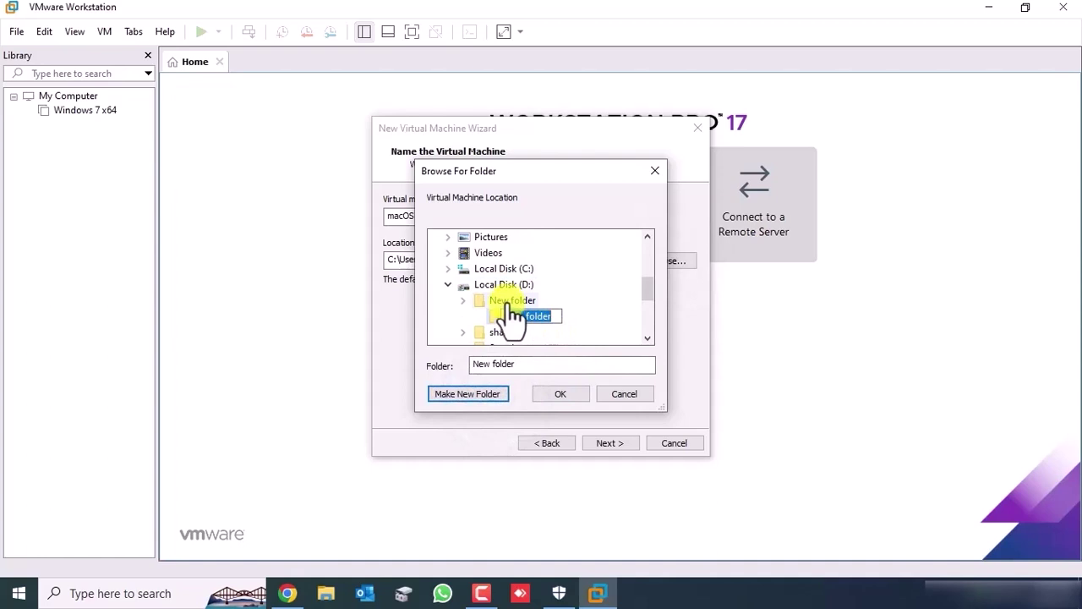
click(548, 299)
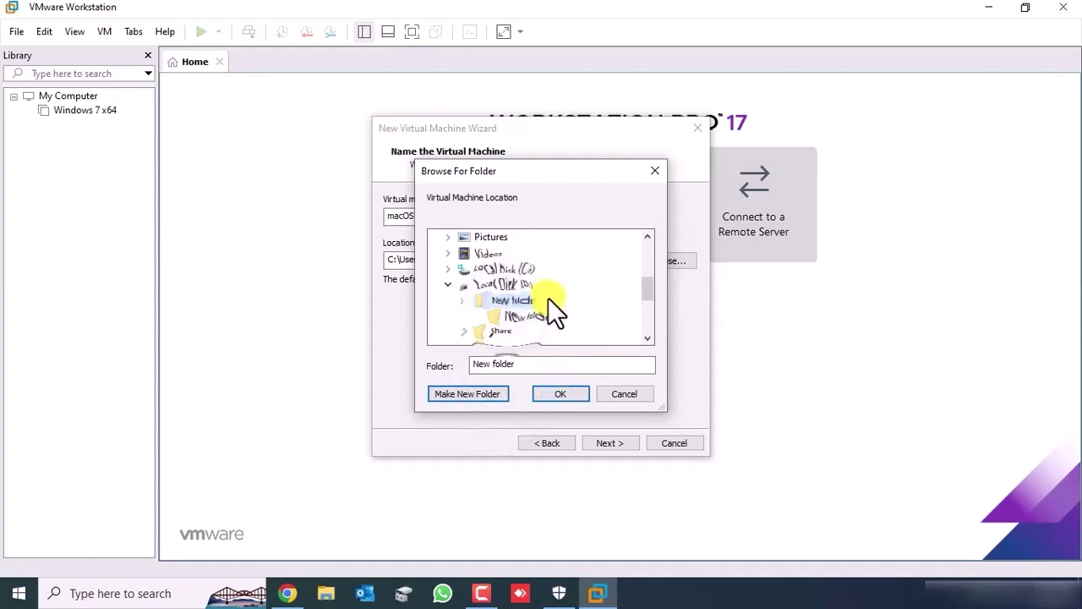
click(548, 298)
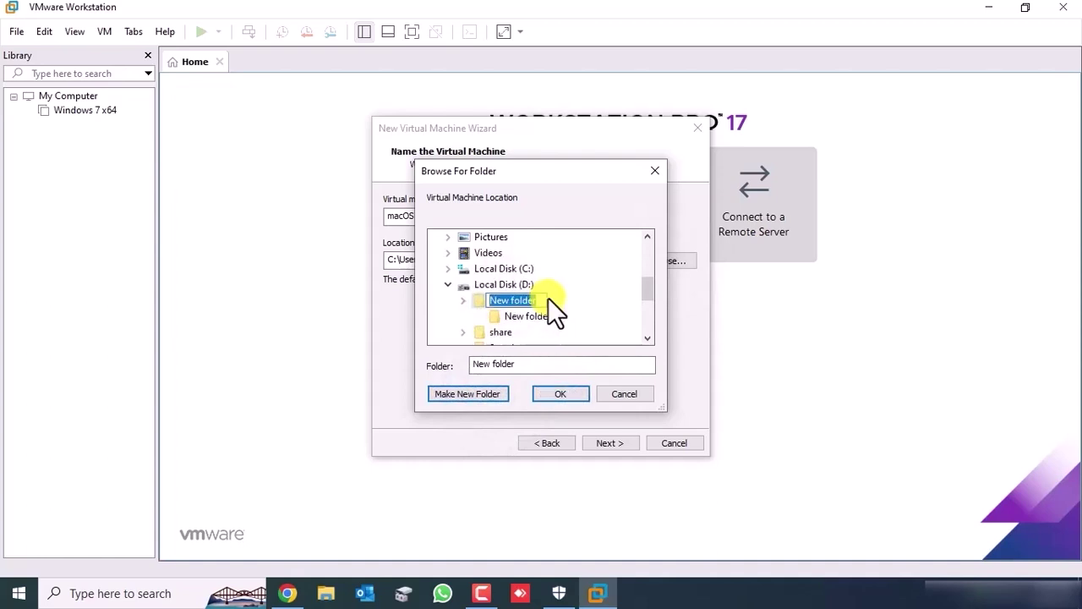
text(VM)
key(Return)
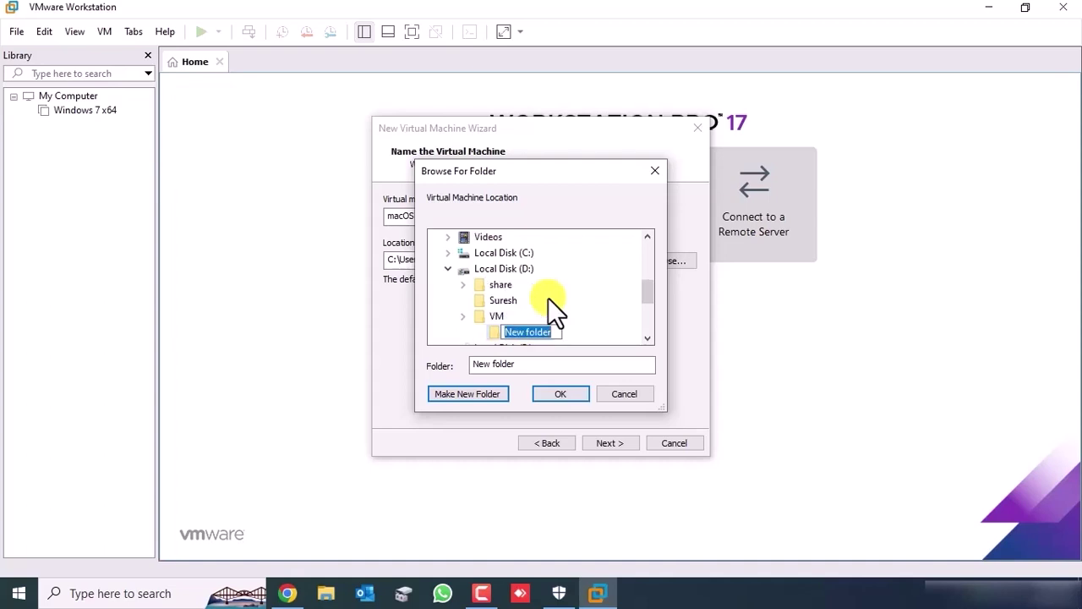
- Name the new subfolder inside VM as MAC OS, use it as the virtual machine's location and continue
text(MAC OS)
key(Return)
click(558, 394)
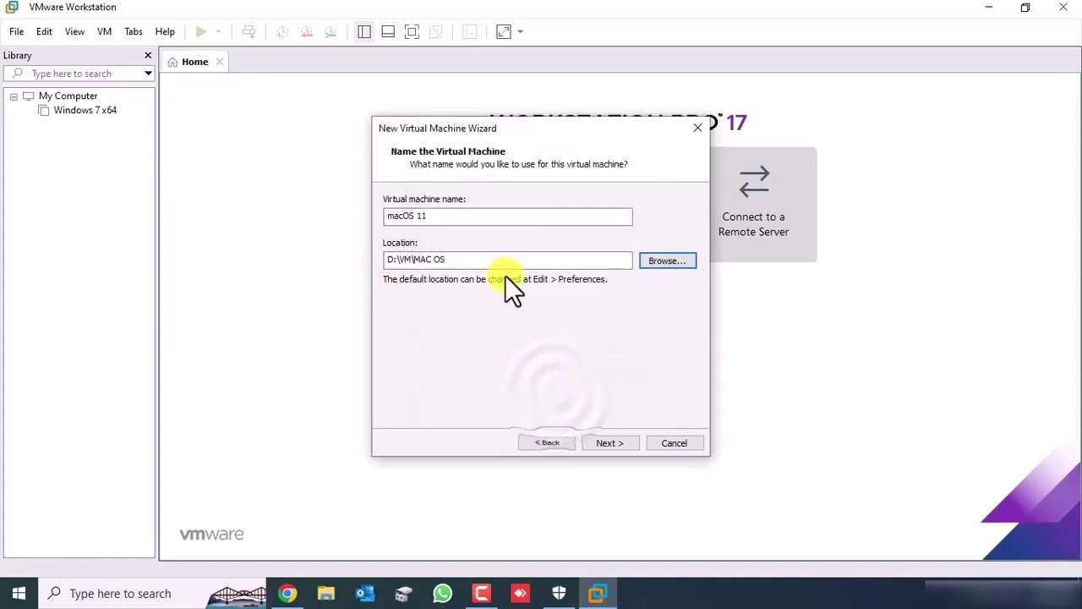
click(602, 442)
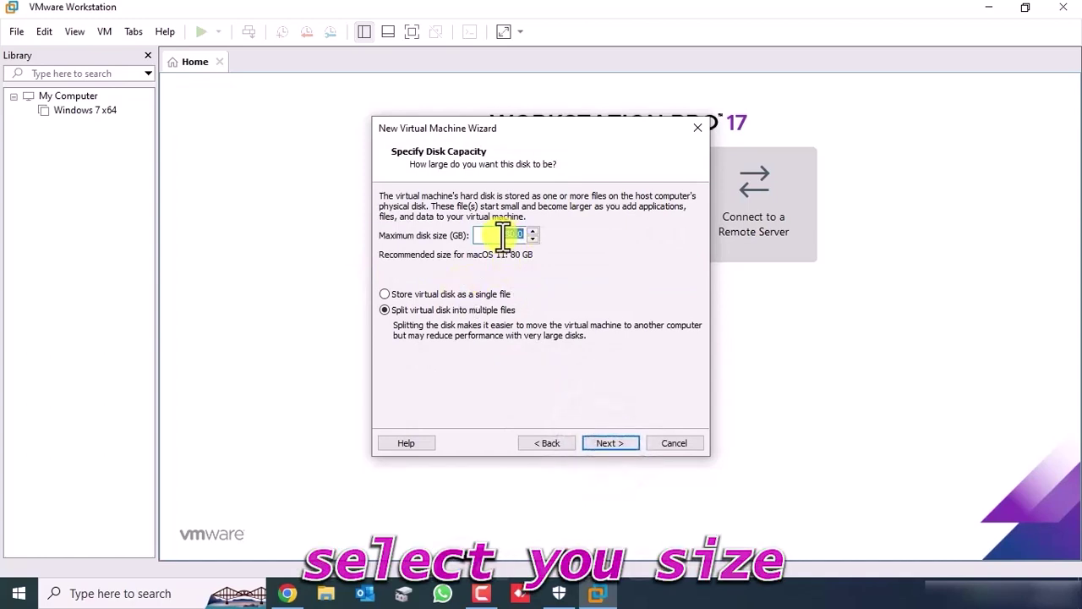
- Set the maximum disk size to 100 GB, stored as a single file, and finish creating the virtual machine
text(1)
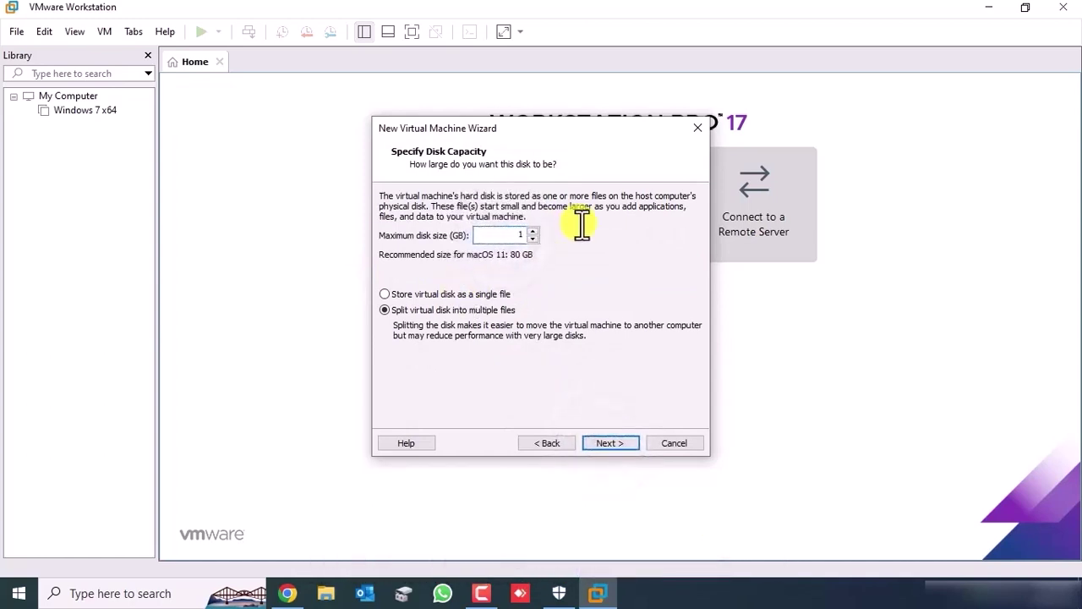
click(403, 294)
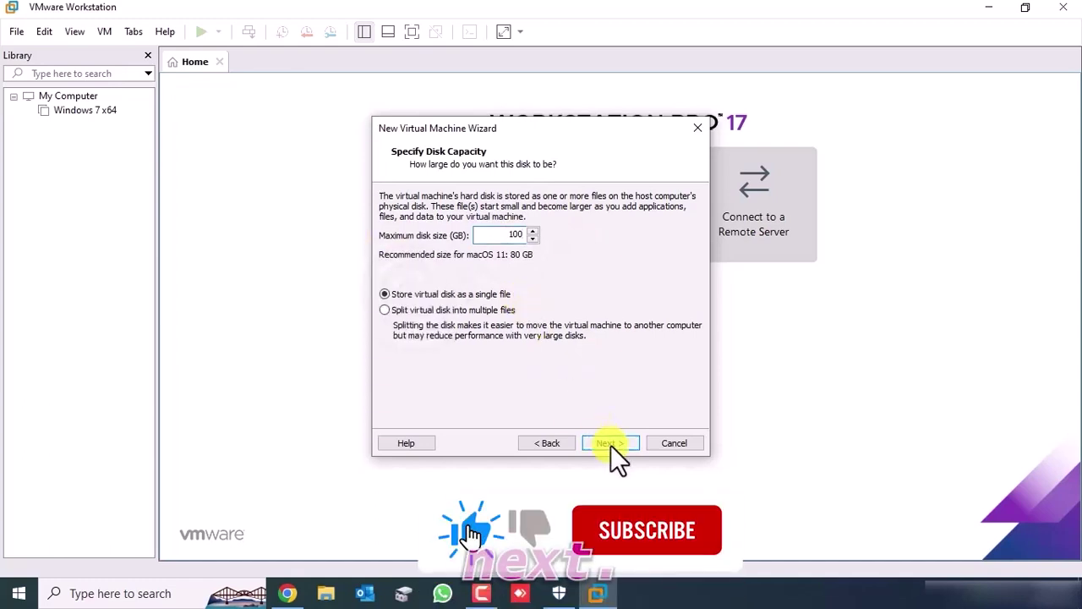
click(610, 443)
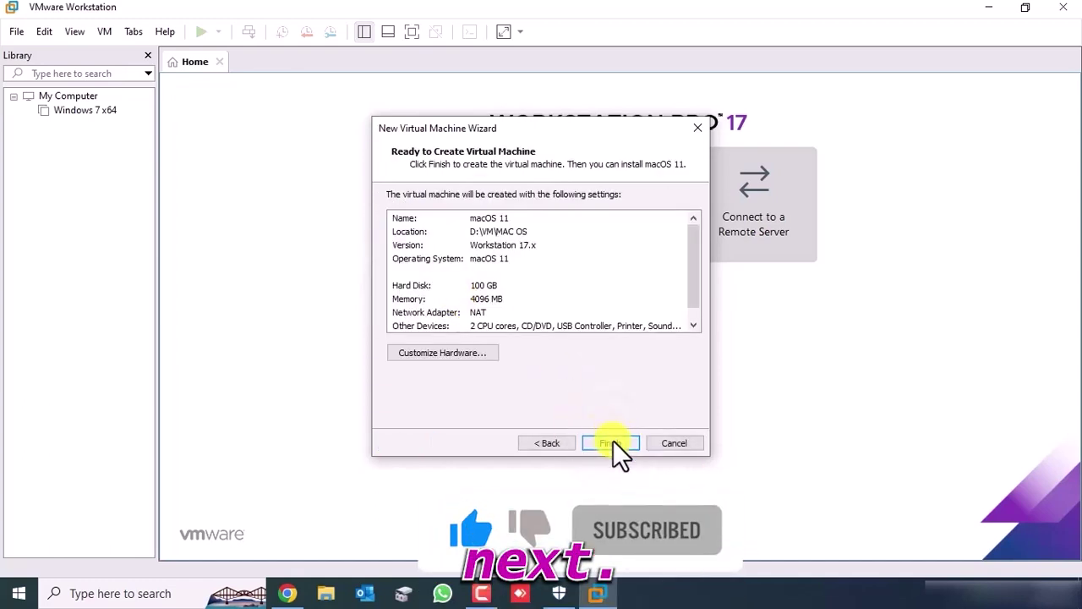
click(613, 443)
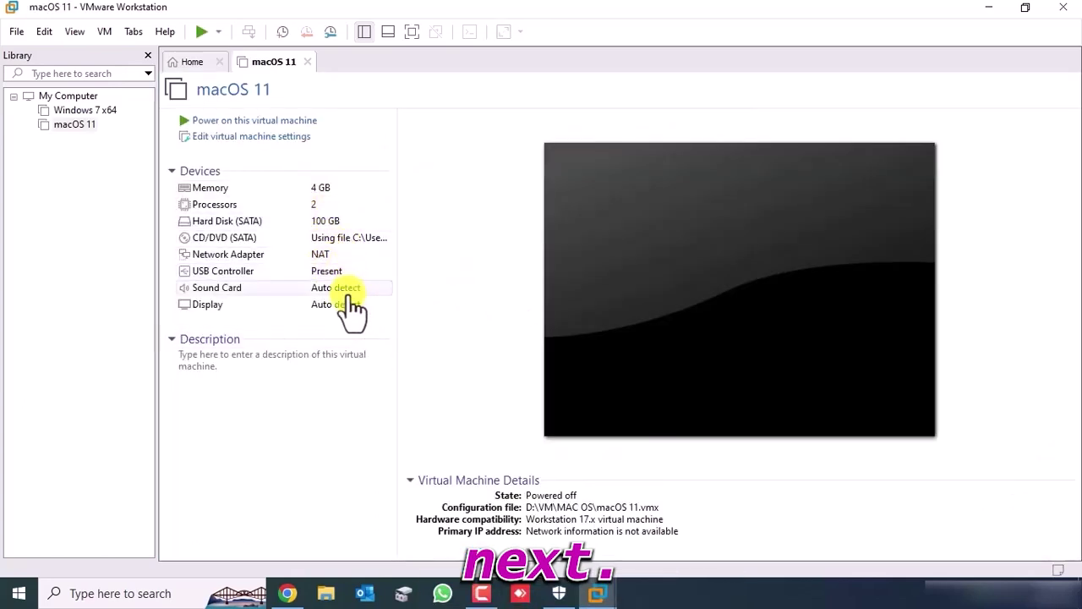
- Power on the macOS 11 virtual machine in full screen and continue with English as the installer language
click(224, 123)
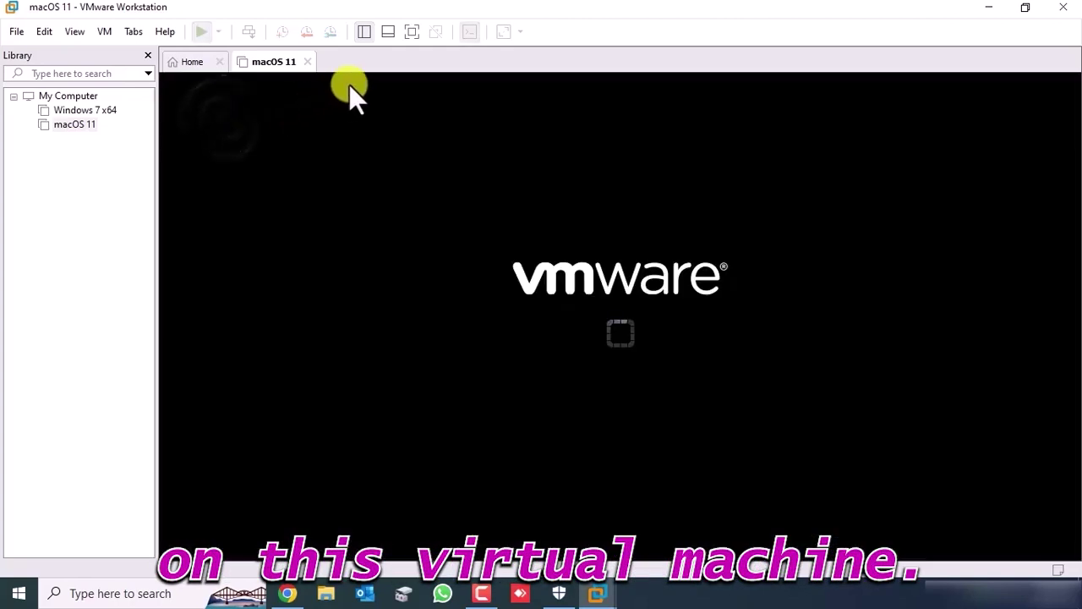
click(411, 32)
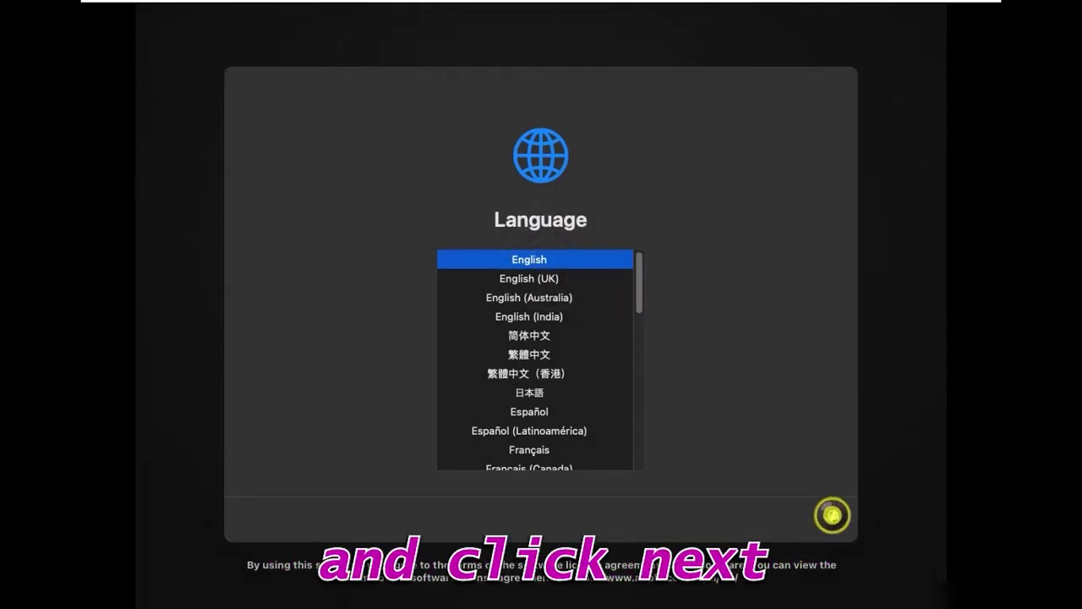
click(831, 517)
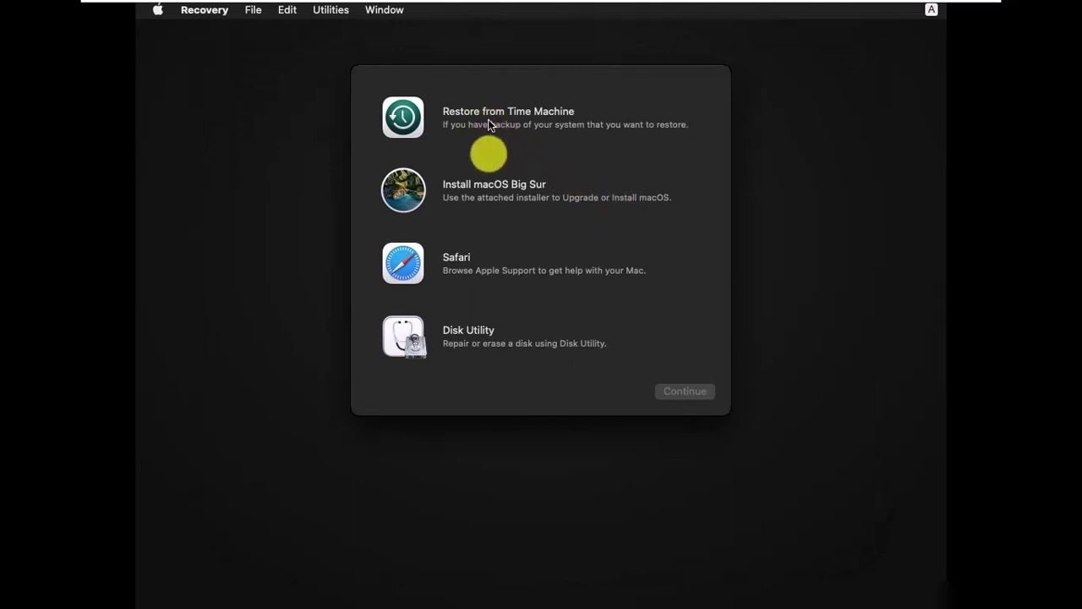
- Erase VMware Virtual SATA Hard Drive Media in Disk Utility, naming it MacOS X with APFS format and GUID Partition Map, and close the utility
click(470, 337)
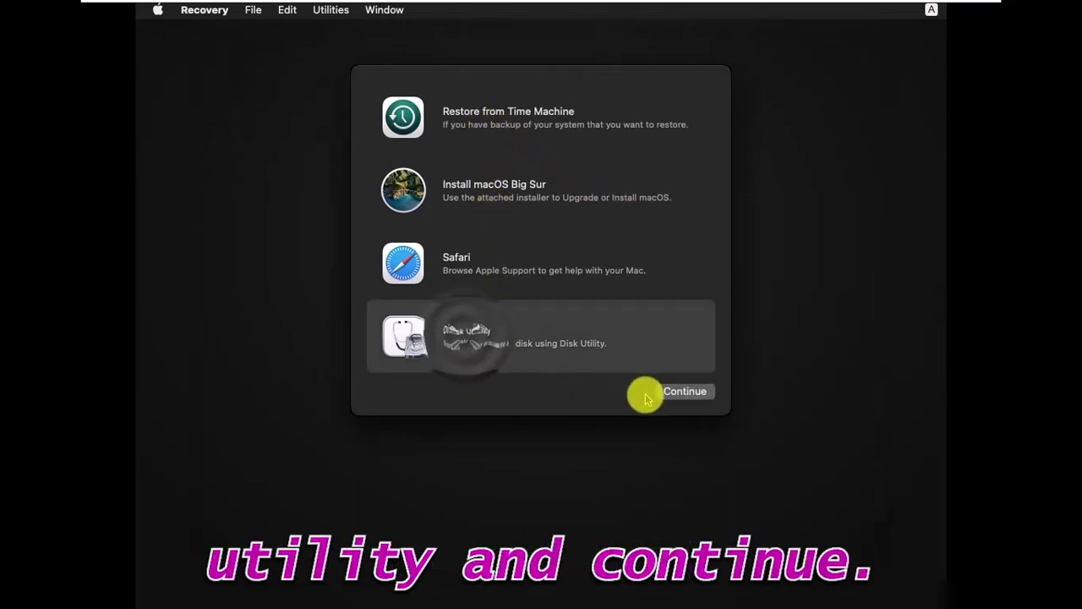
click(683, 392)
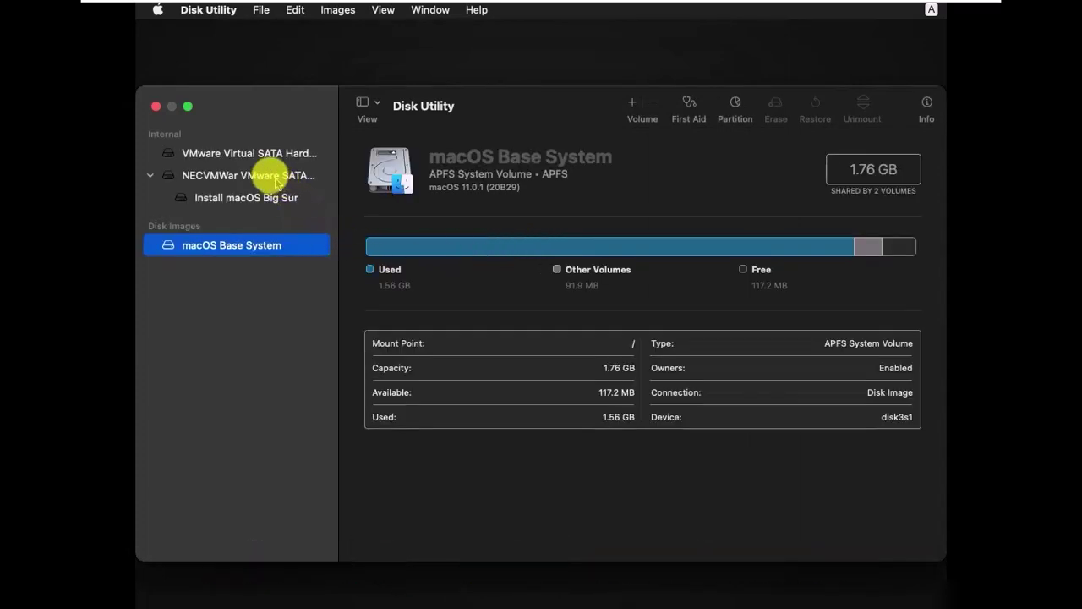
click(258, 158)
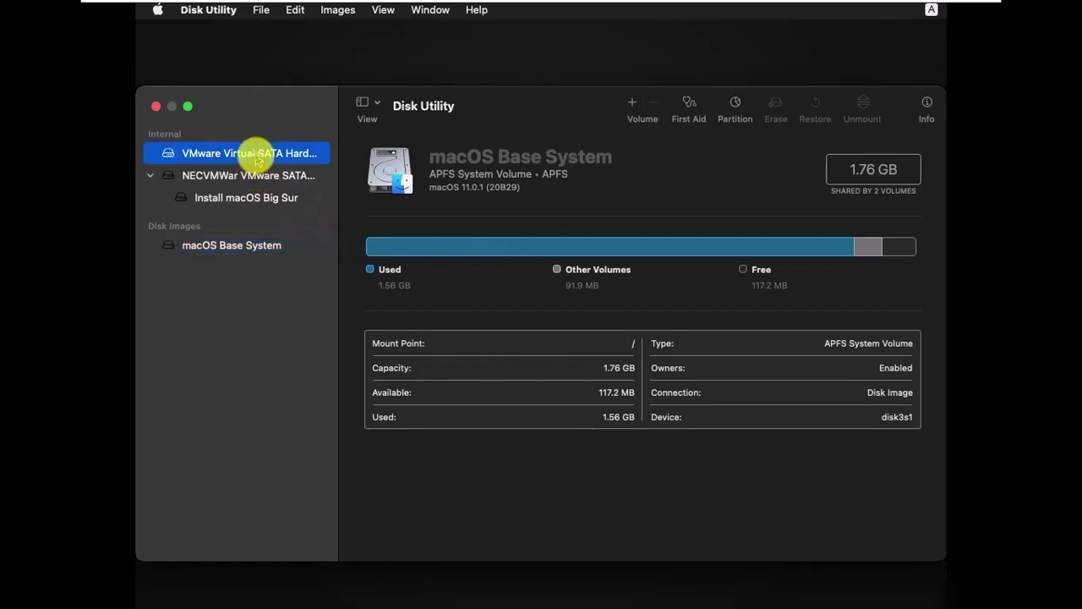
click(252, 152)
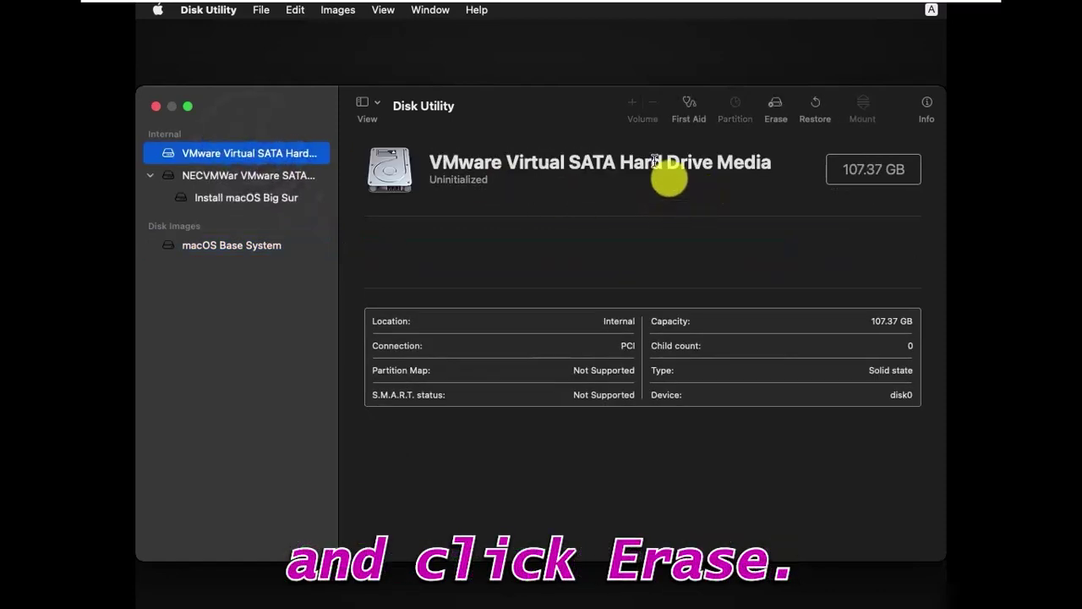
click(776, 107)
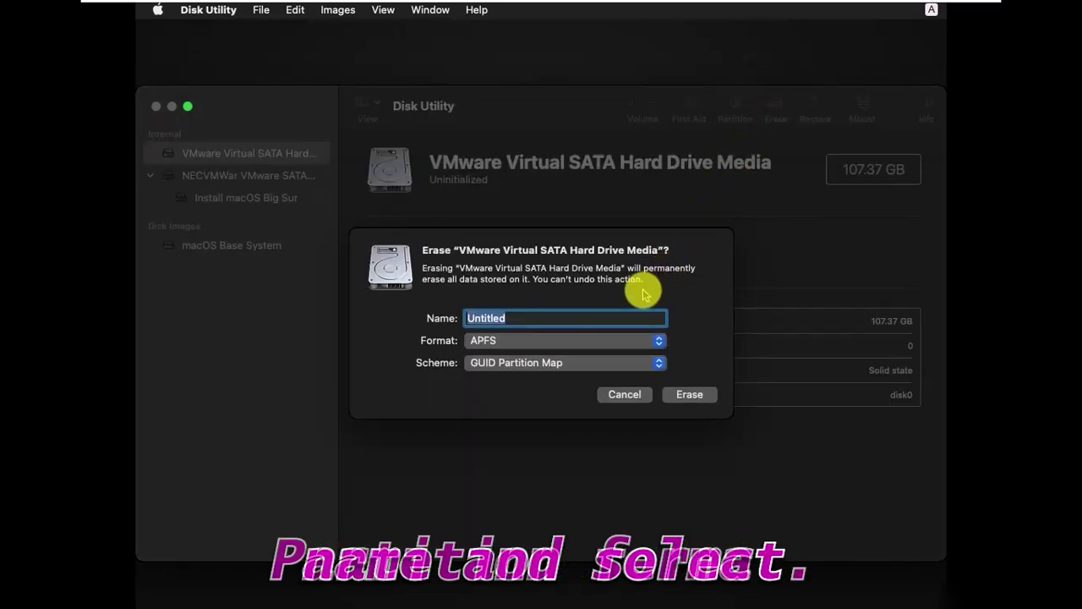
text(m)
key(BackSpace)
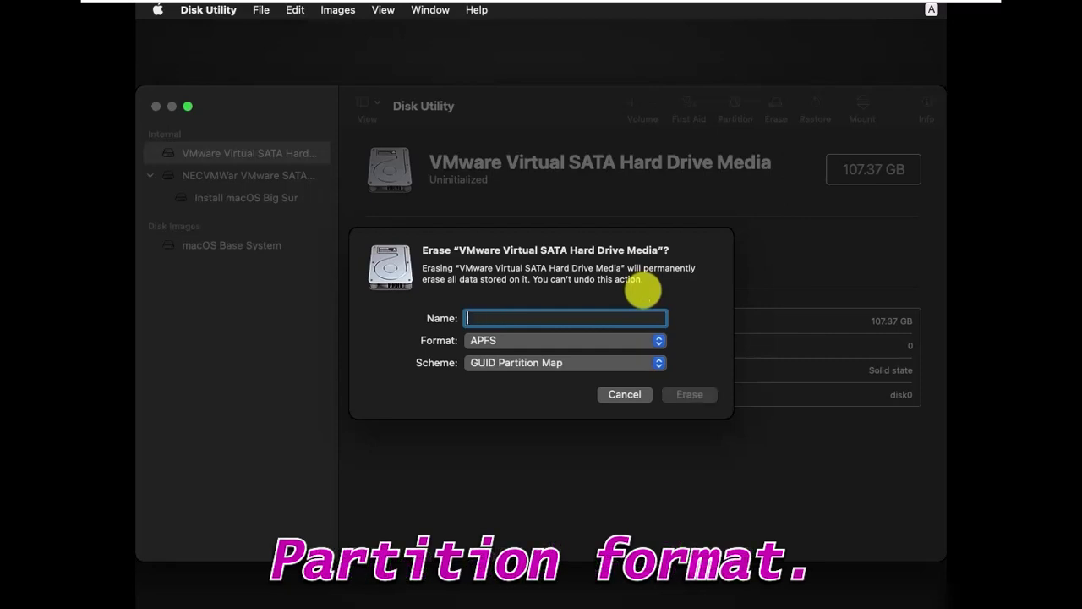
text(MacOS X)
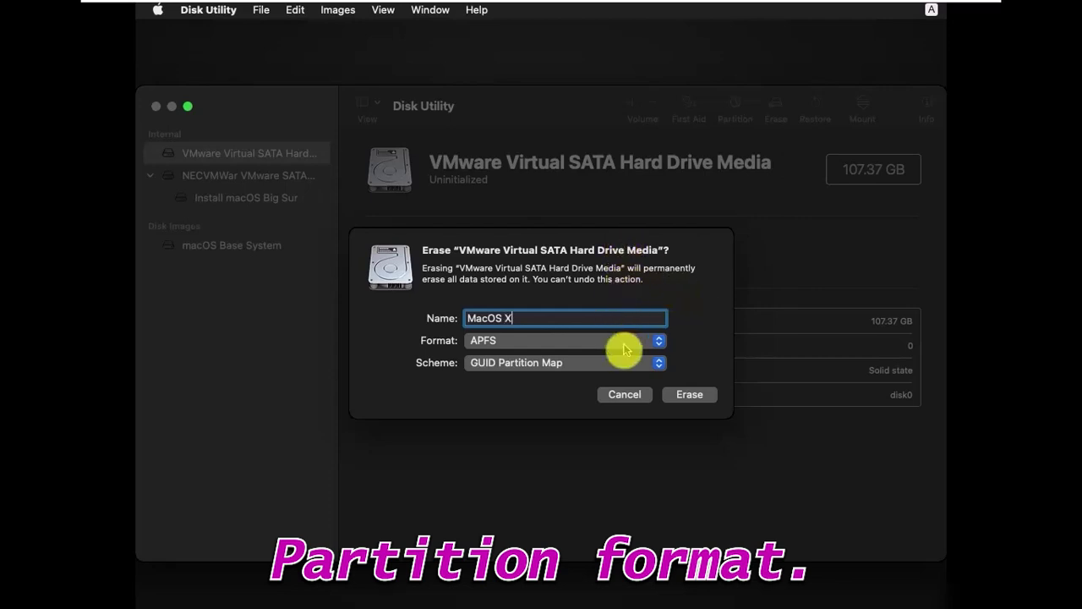
click(686, 394)
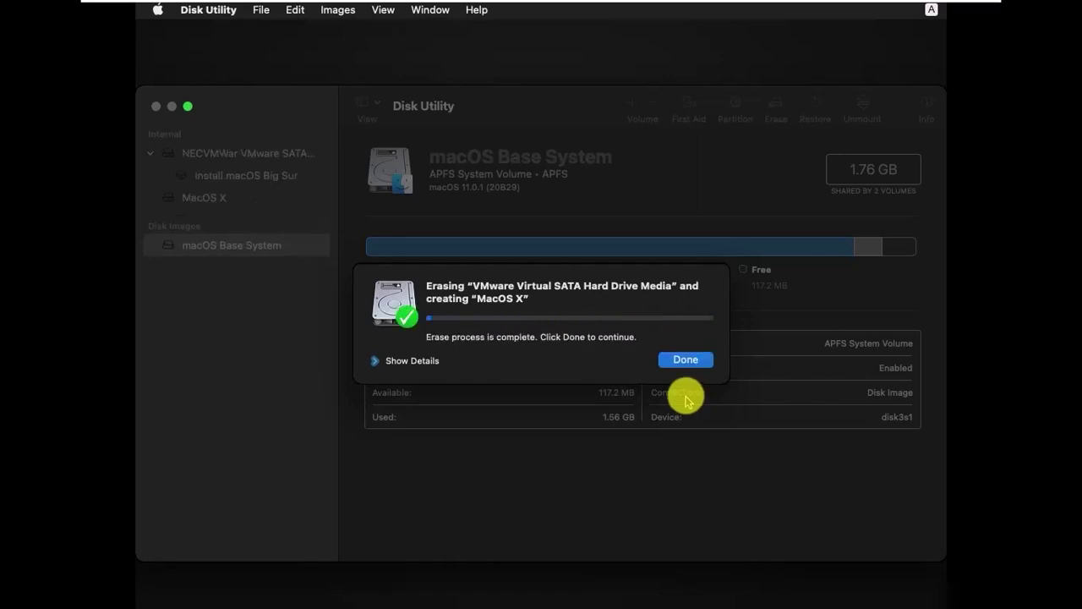
click(685, 359)
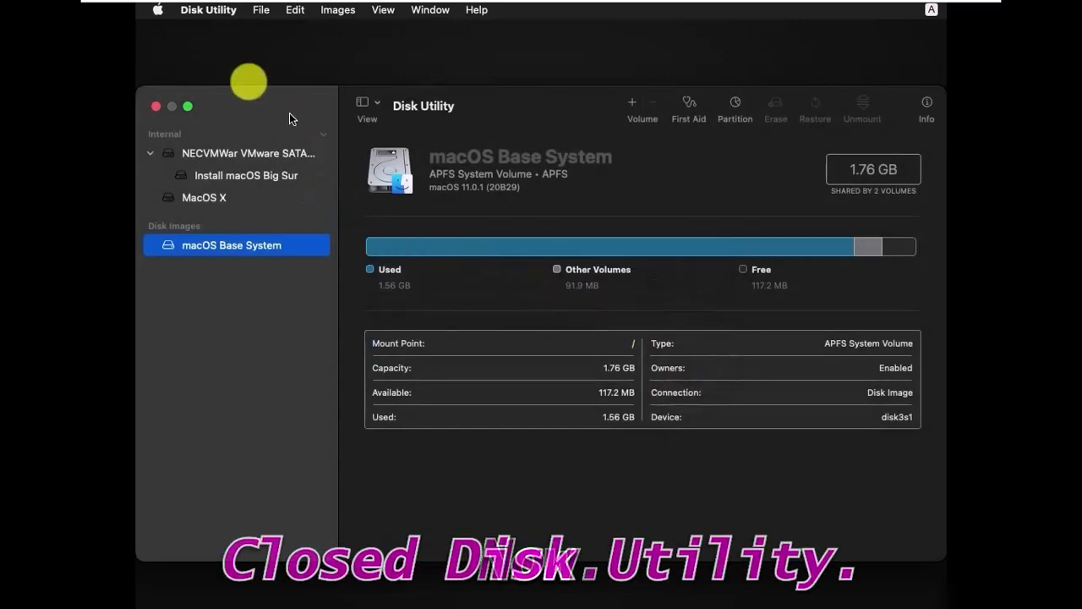
click(155, 105)
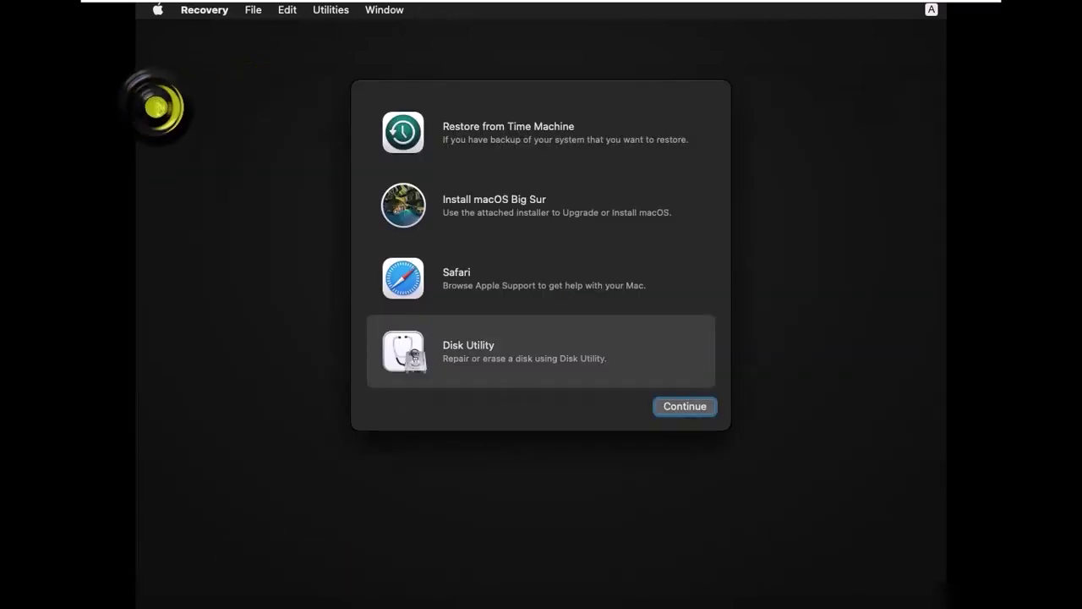
- Start installing macOS Big Sur onto the MacOS X disk, agreeing to the software license terms
click(479, 212)
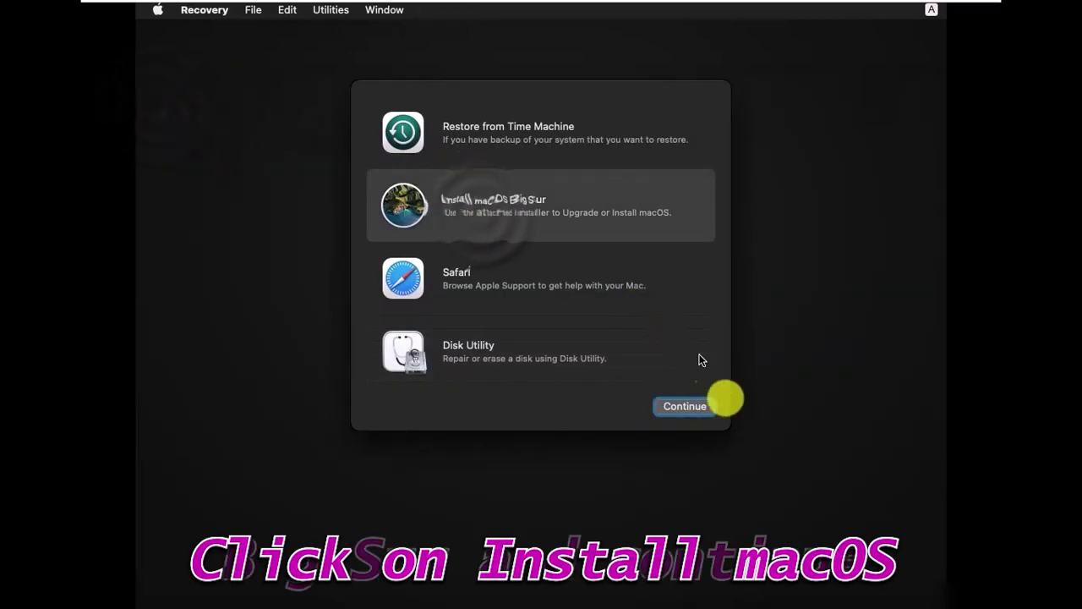
click(691, 407)
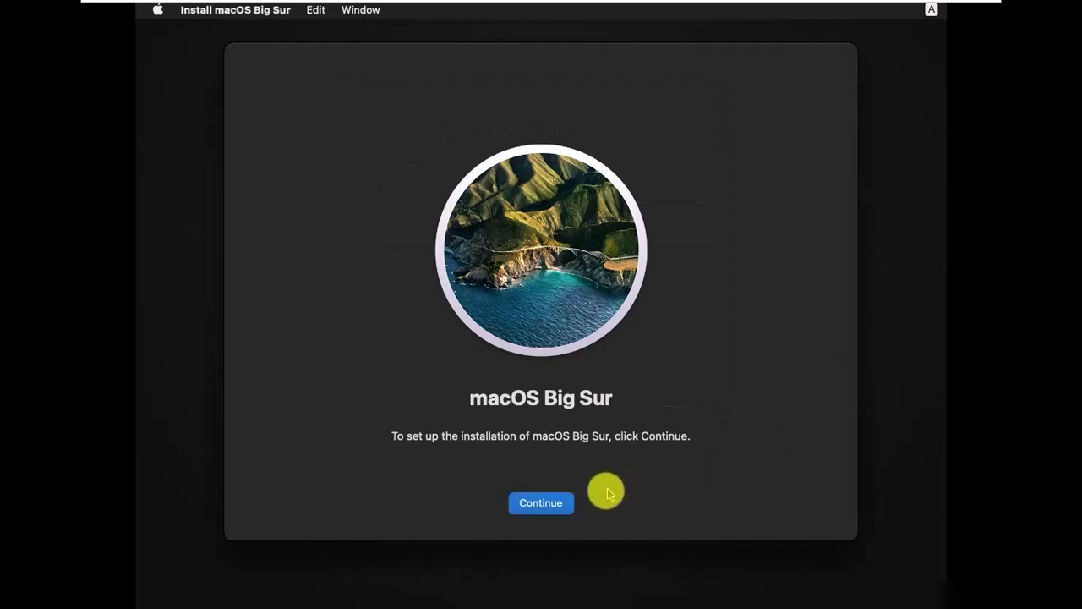
click(556, 505)
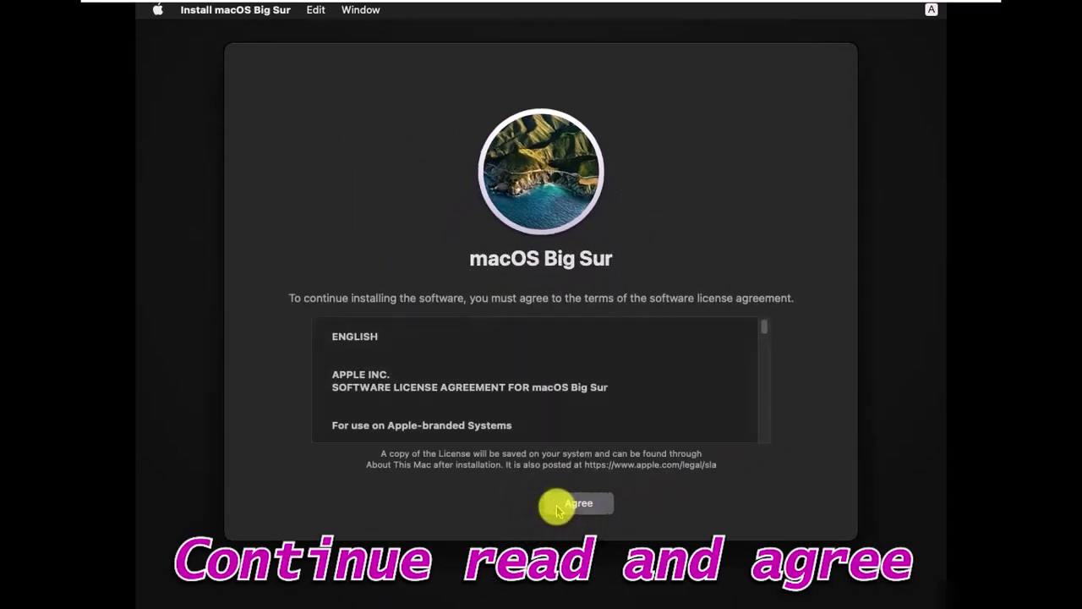
click(575, 504)
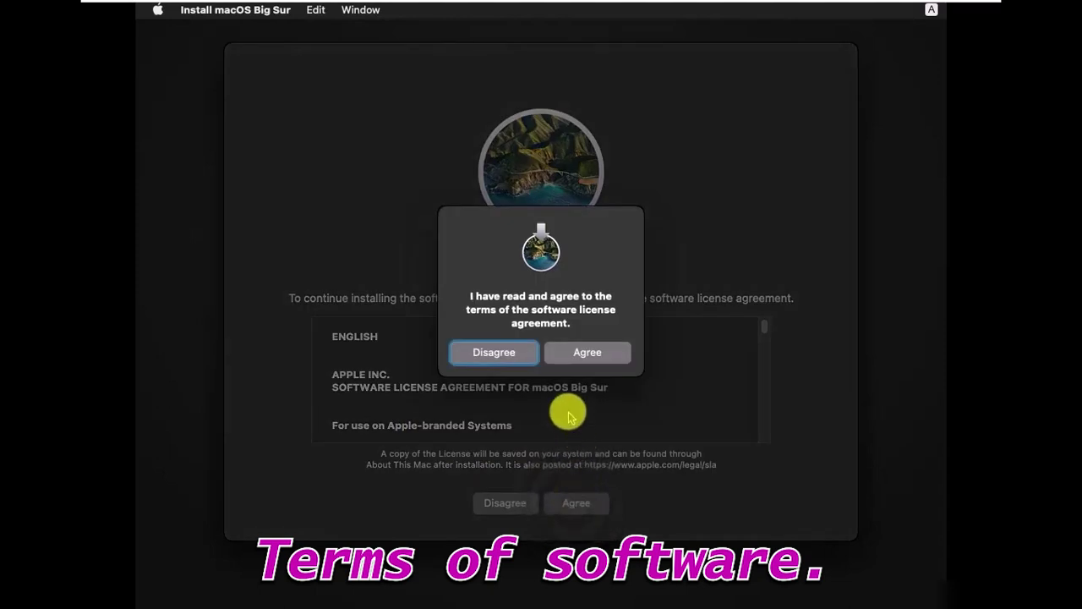
click(583, 353)
click(538, 389)
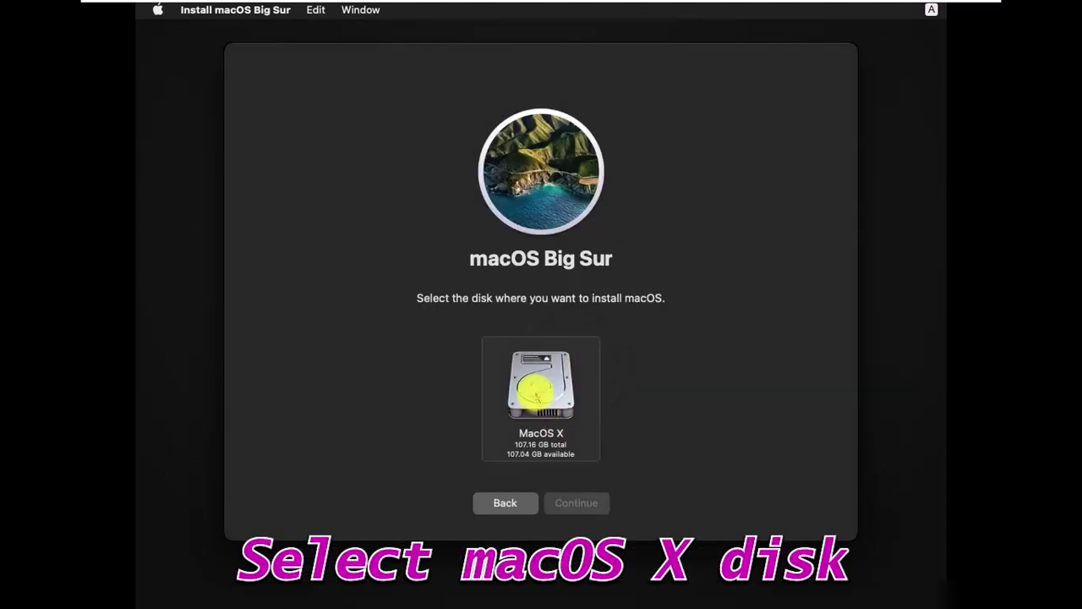
click(577, 503)
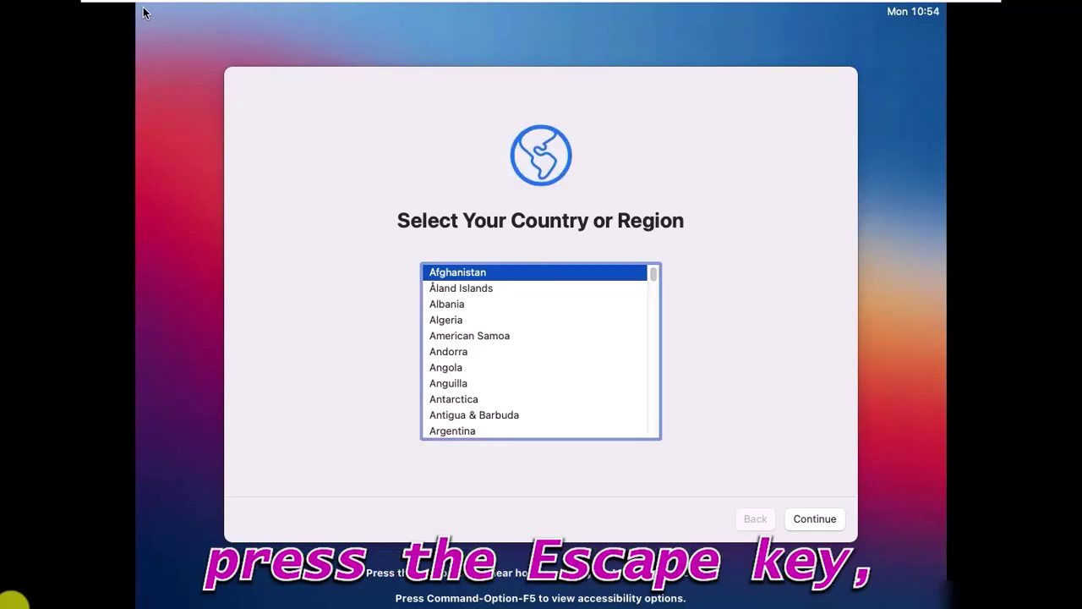
- Select India as the country or region and continue the macOS setup
click(809, 330)
key(Down)
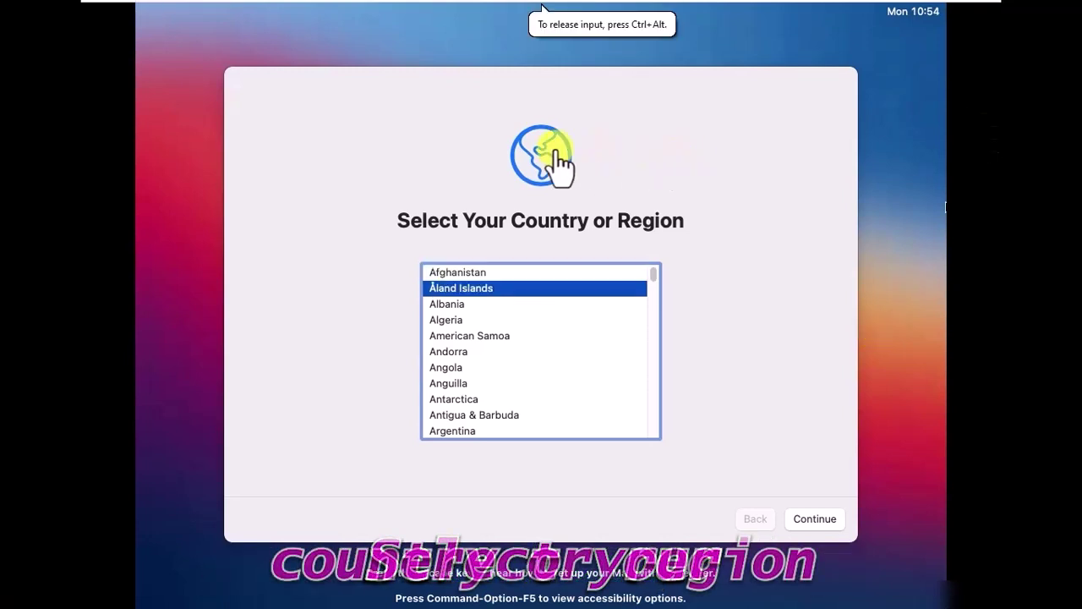
click(562, 302)
key(Down)
key(Down)
key(Down)
key(Down)
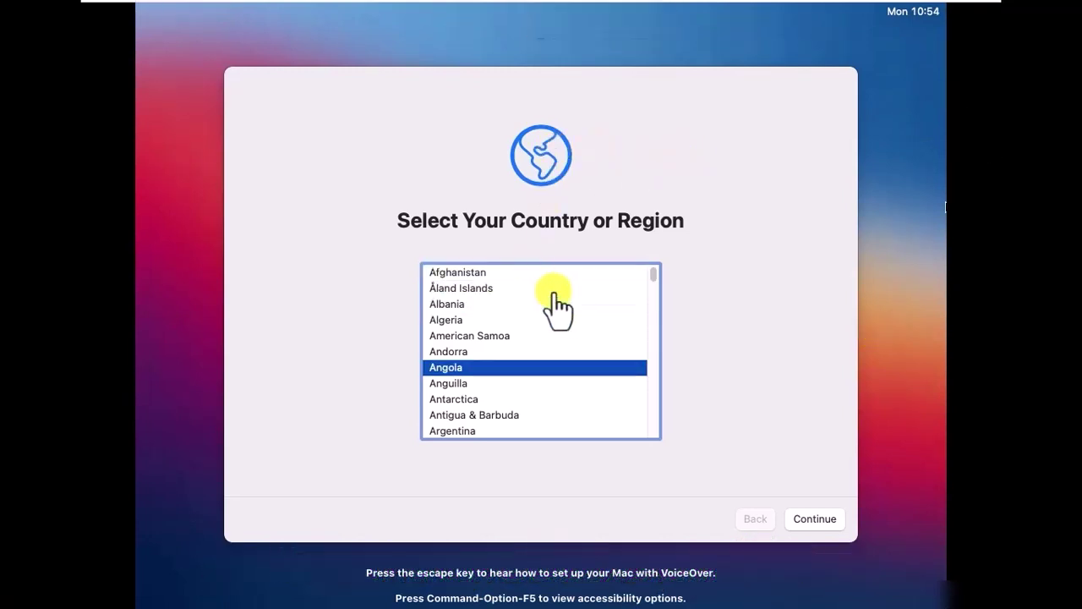
click(755, 405)
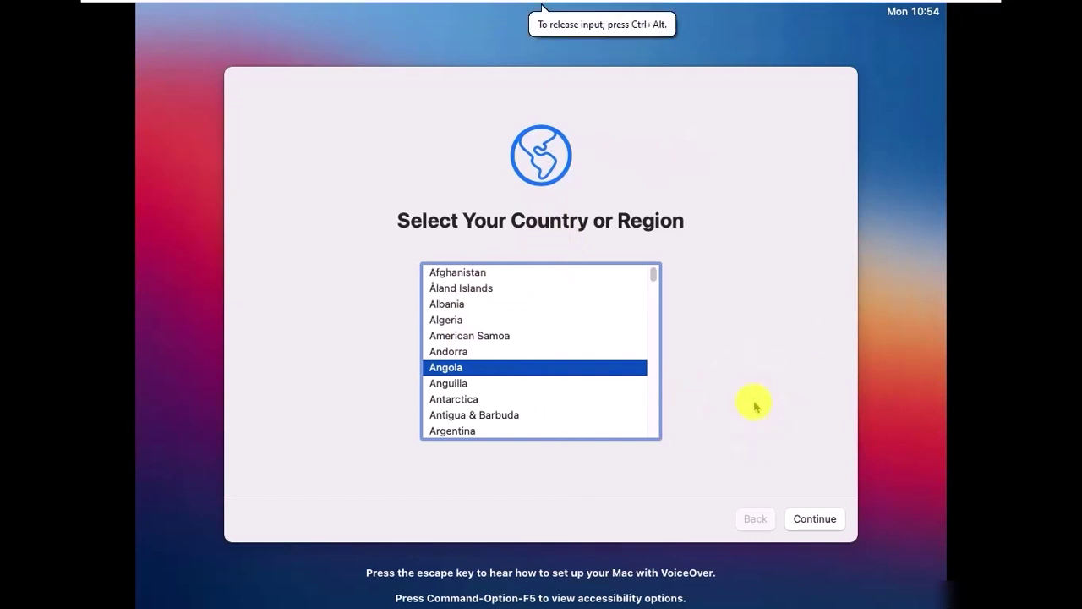
key(Down)
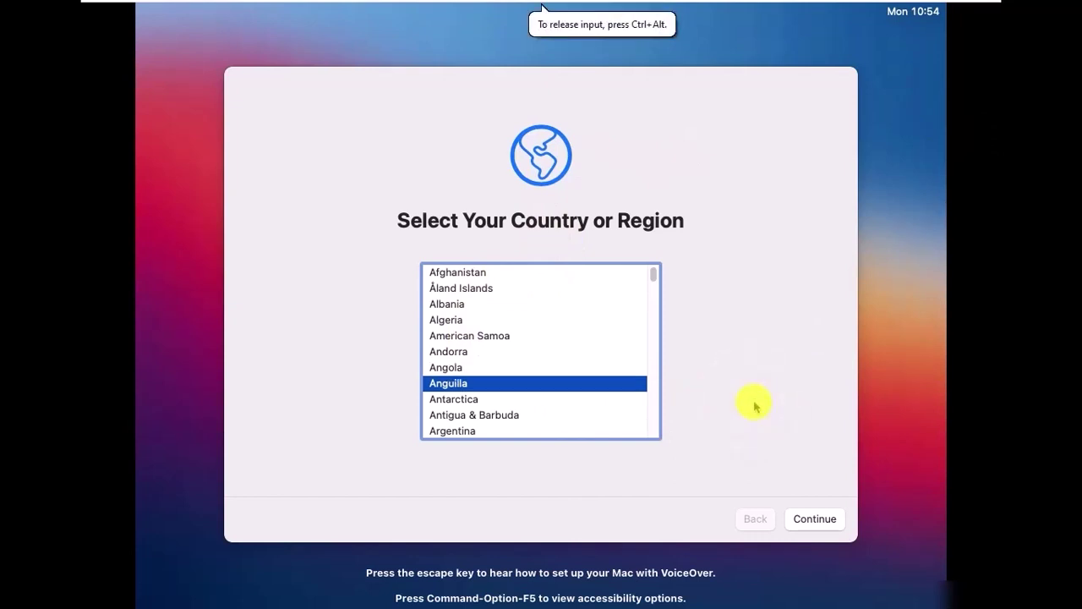
text(au)
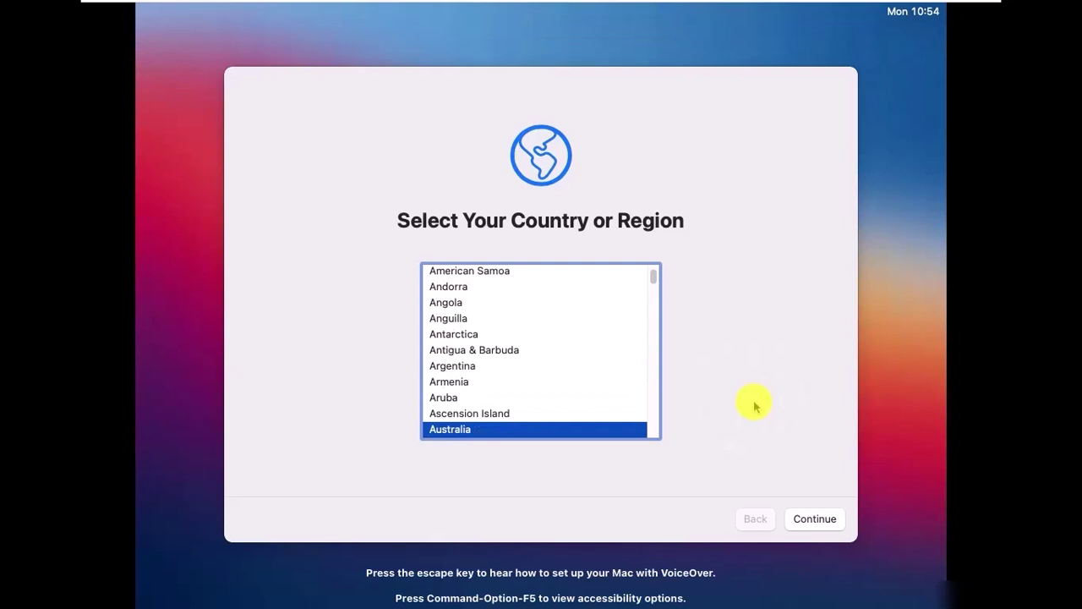
text(indo)
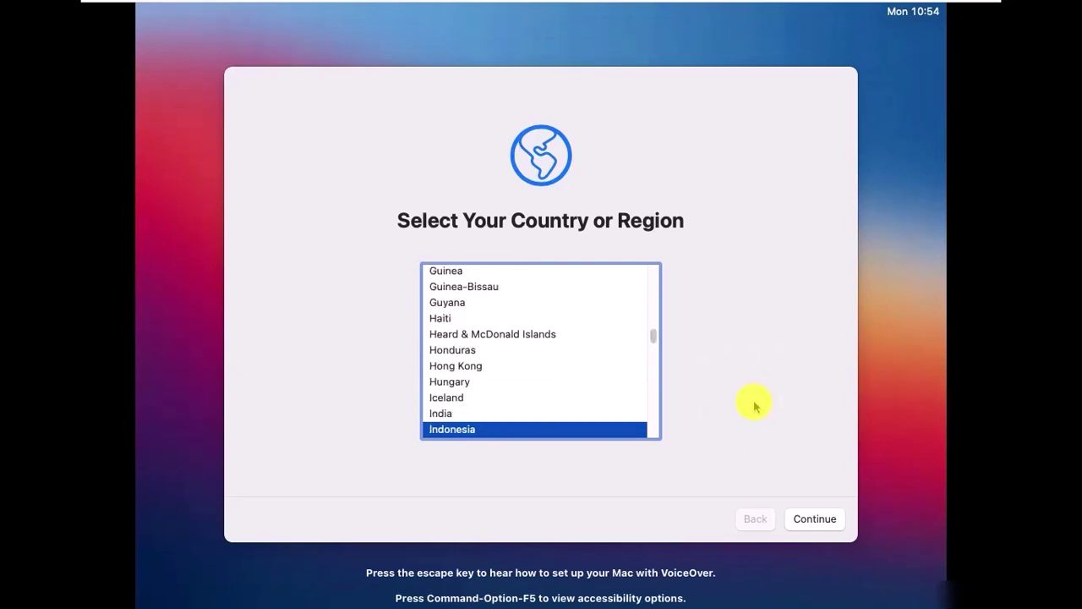
key(Down)
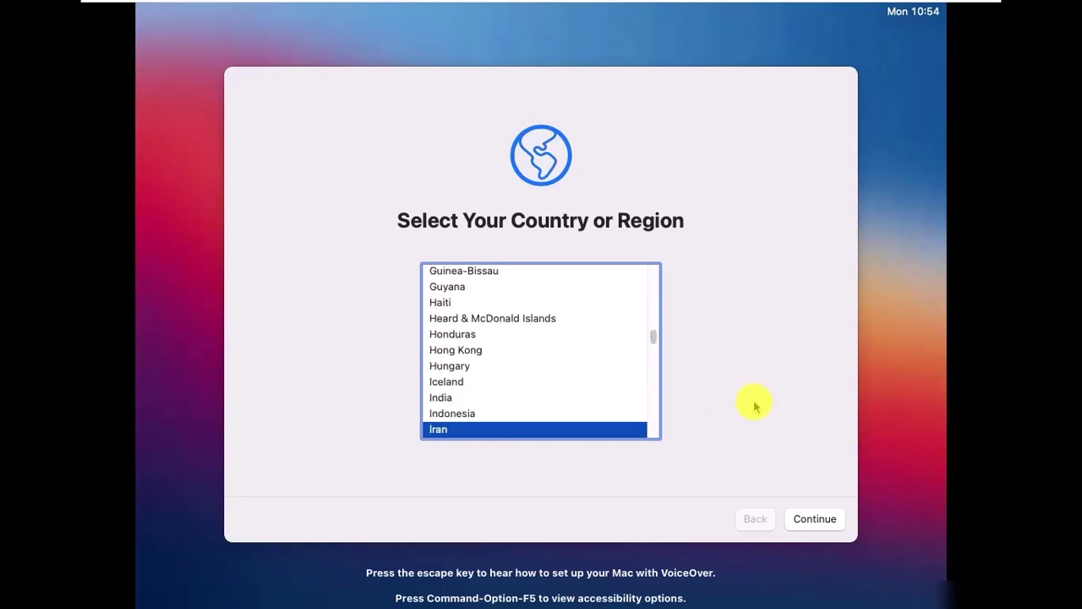
key(Down)
key(Up)
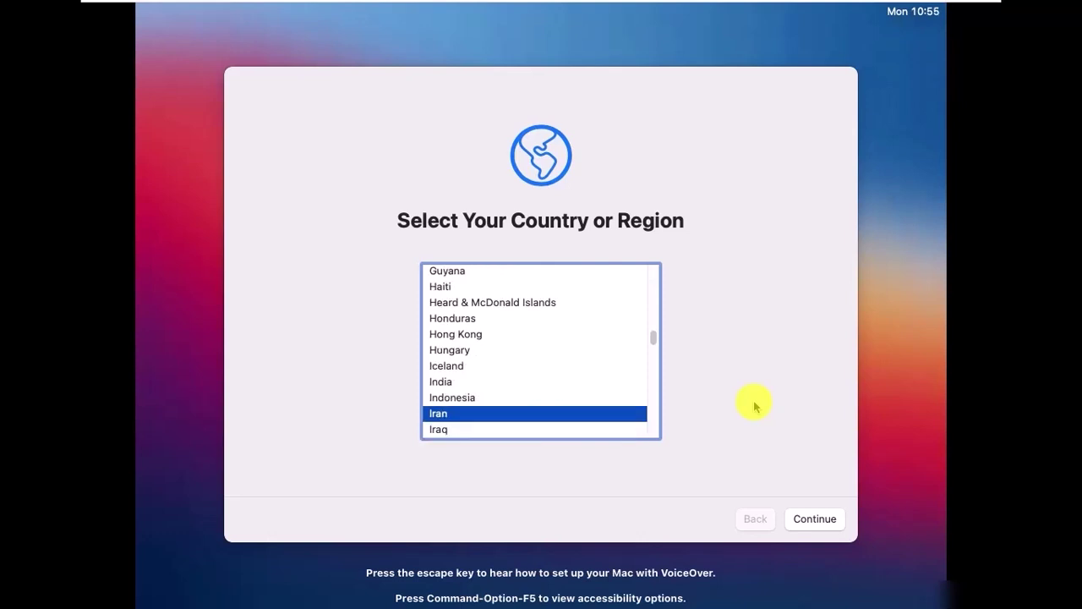
key(Up)
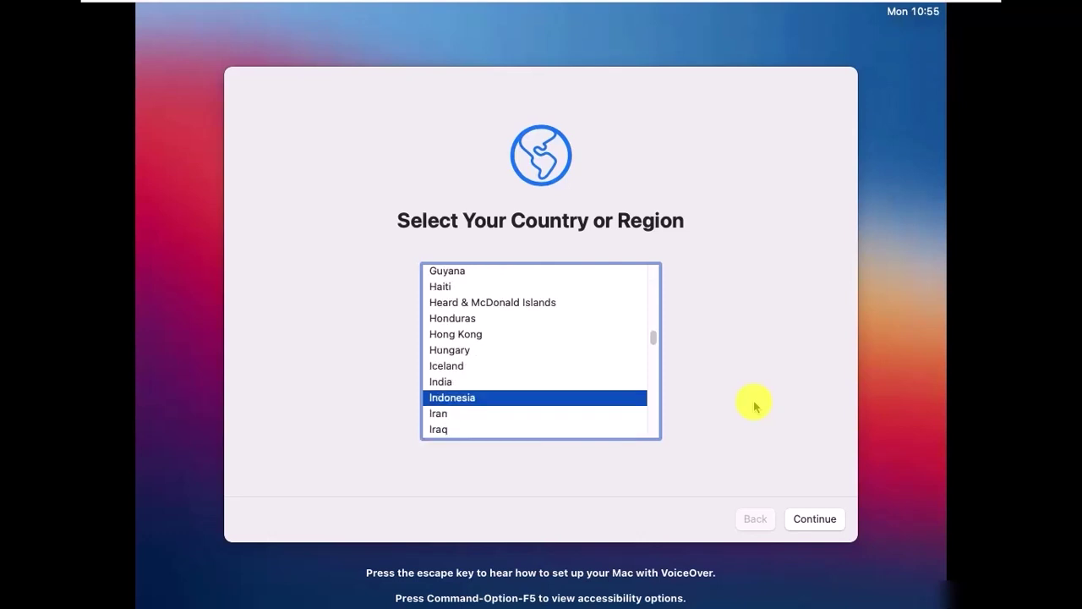
key(Up)
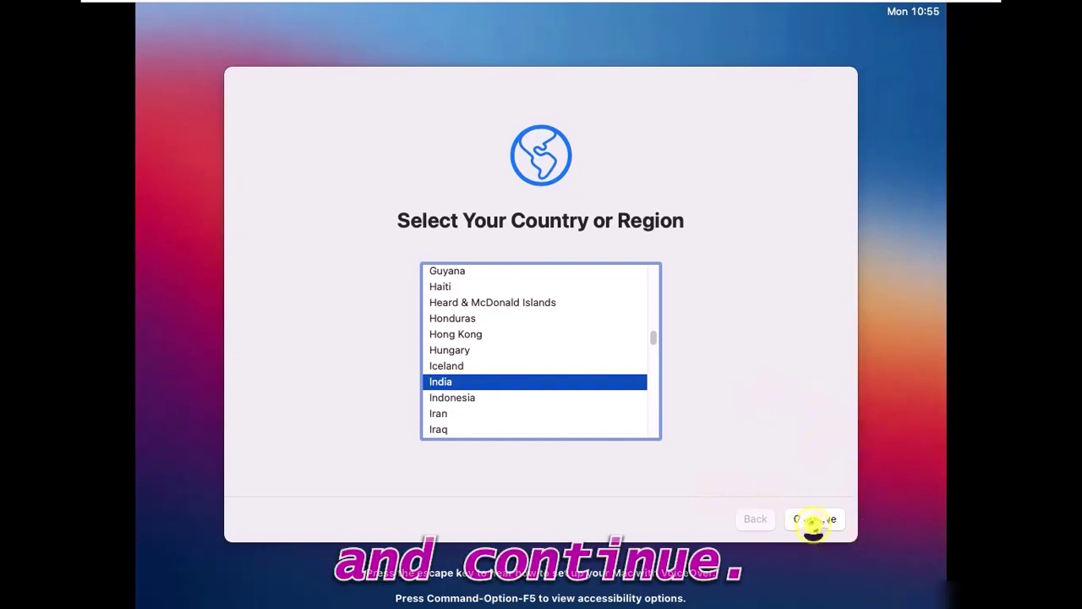
click(814, 524)
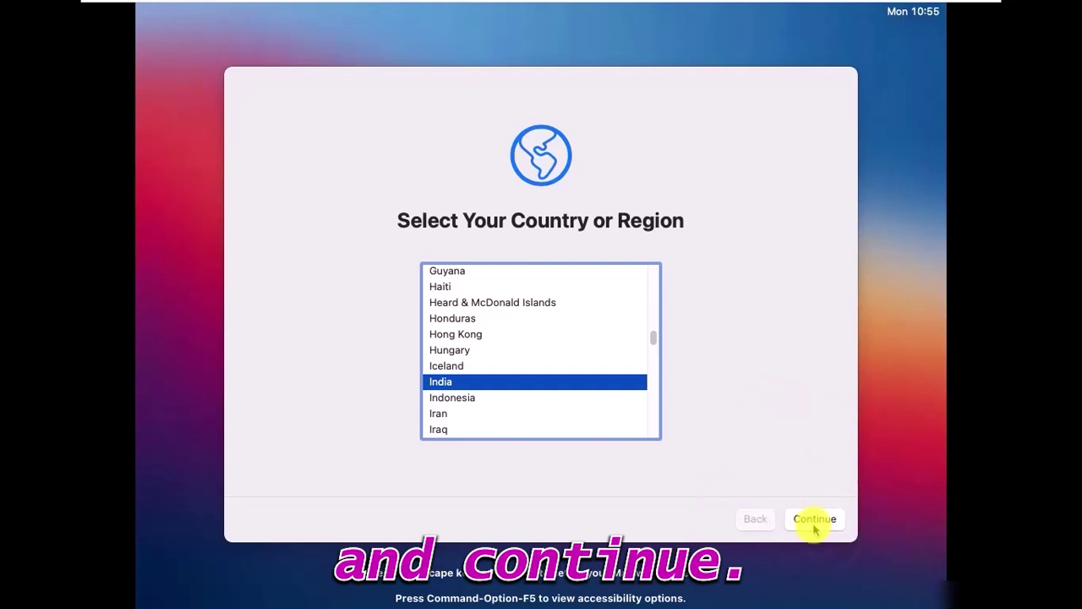
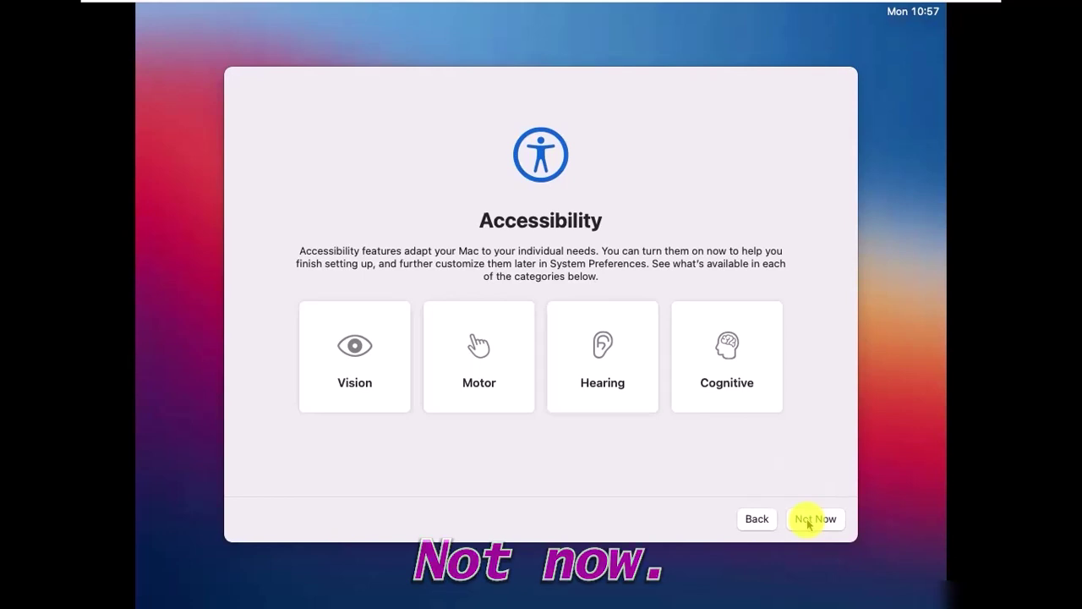
- Pass through the Accessibility, Data & Privacy and Migration Assistant pages without setting up accessibility features or transferring any information
click(810, 521)
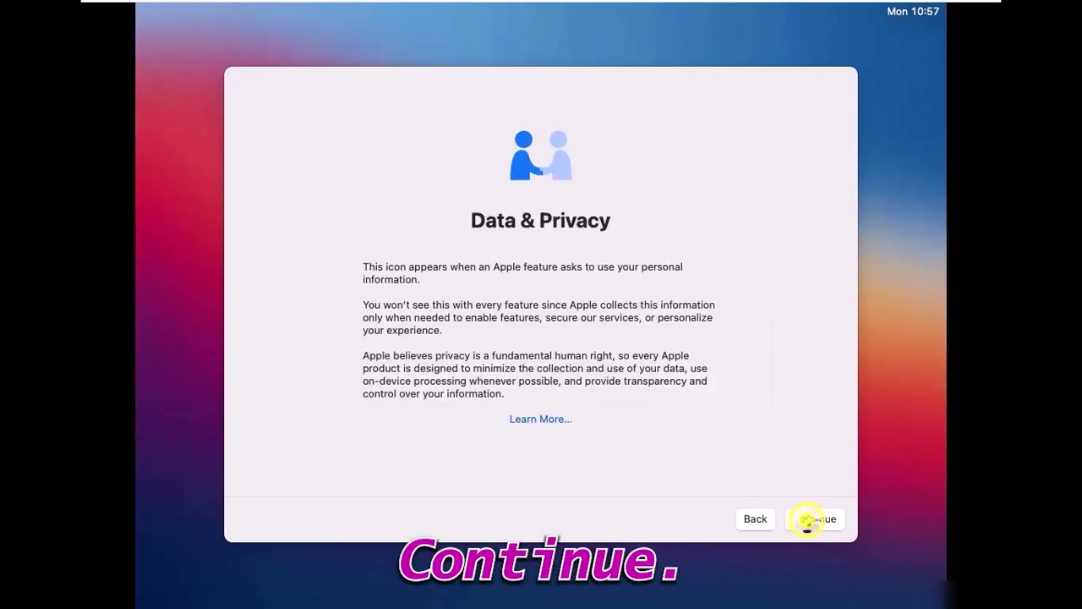
click(807, 519)
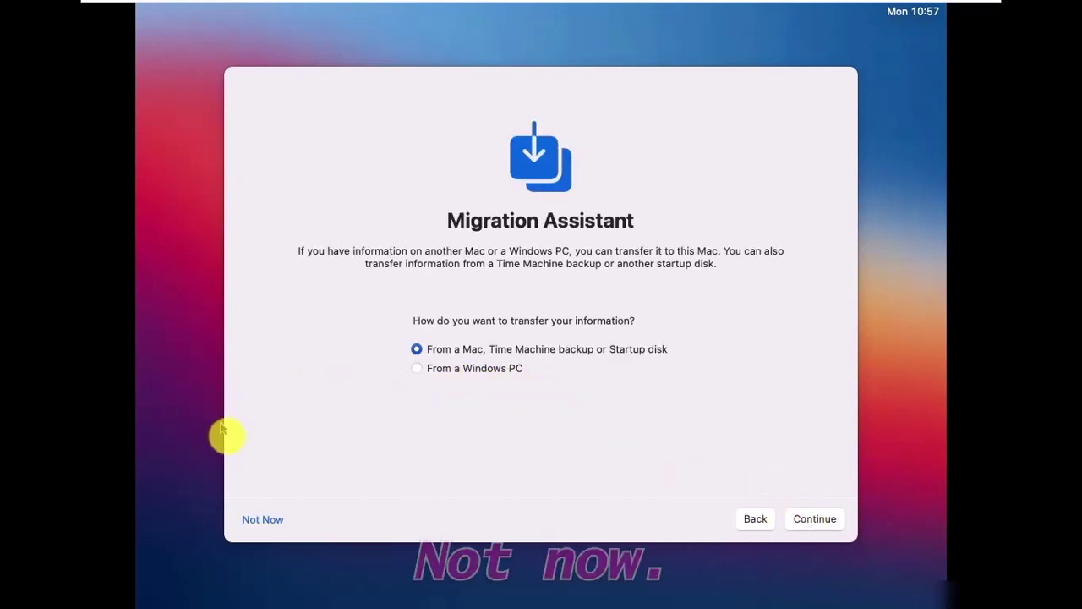
click(263, 519)
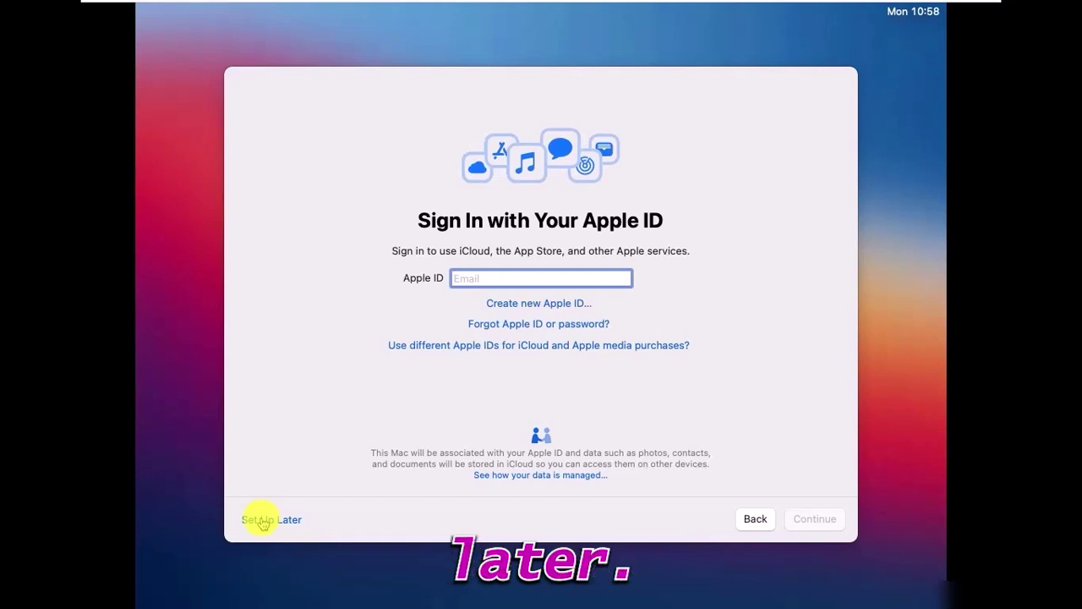
- Skip signing in with an Apple ID and agree to the macOS Software License Agreement
click(263, 521)
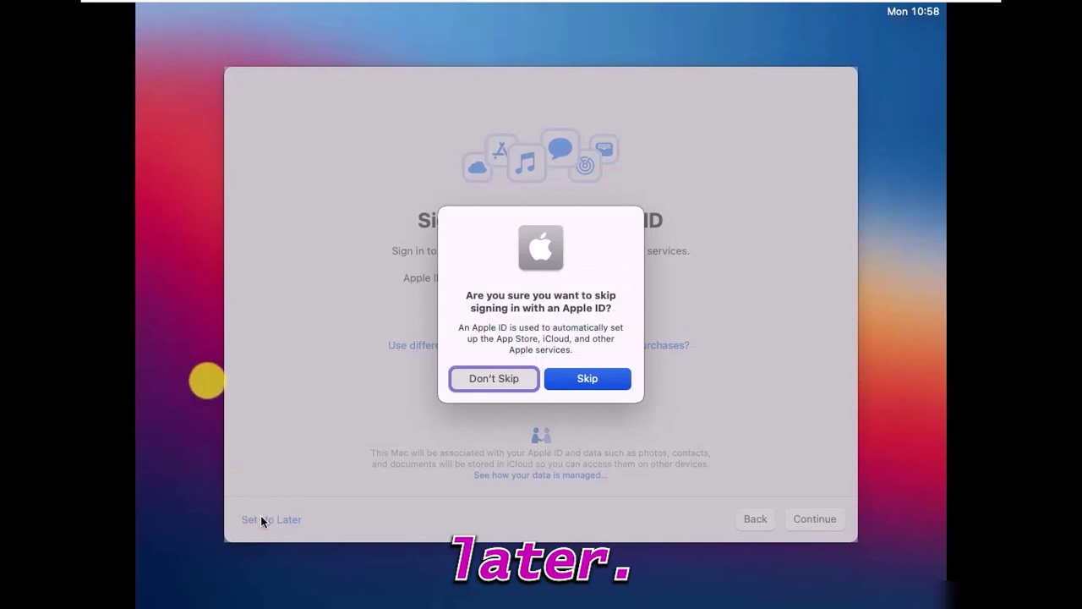
click(573, 381)
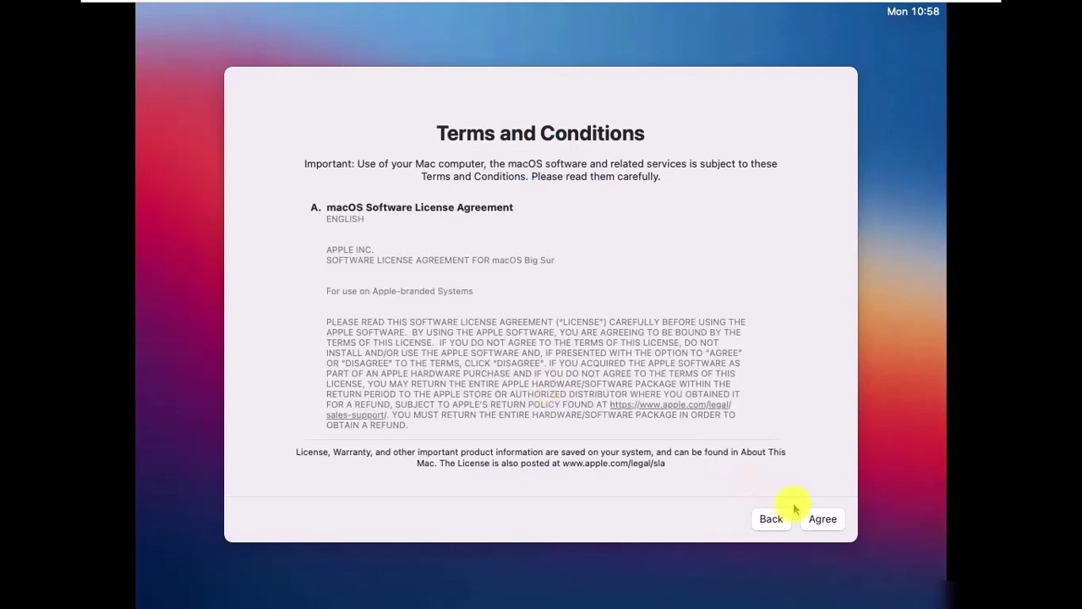
click(818, 520)
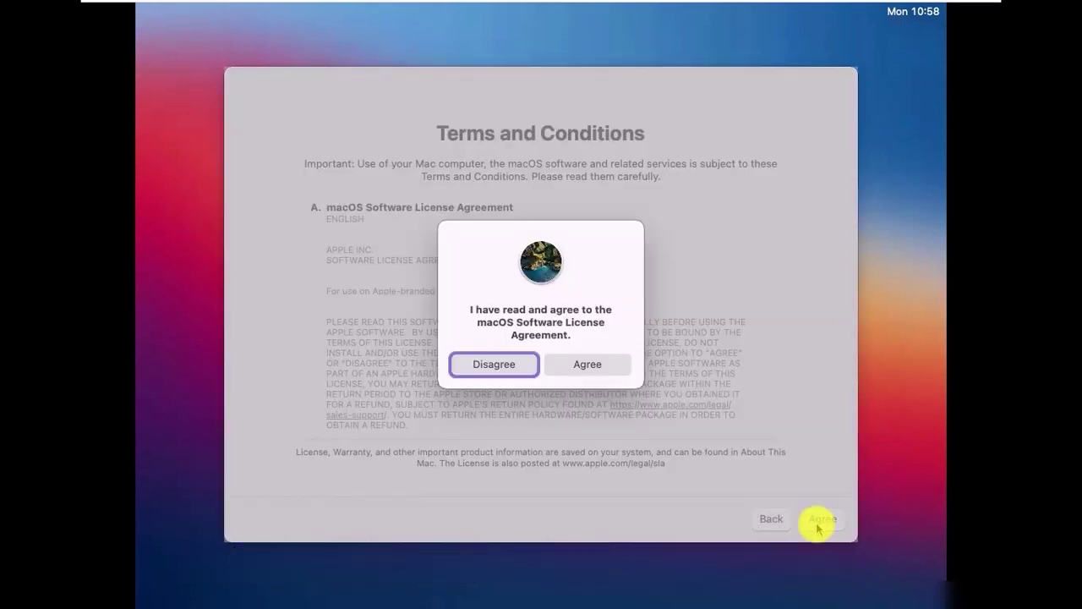
click(594, 370)
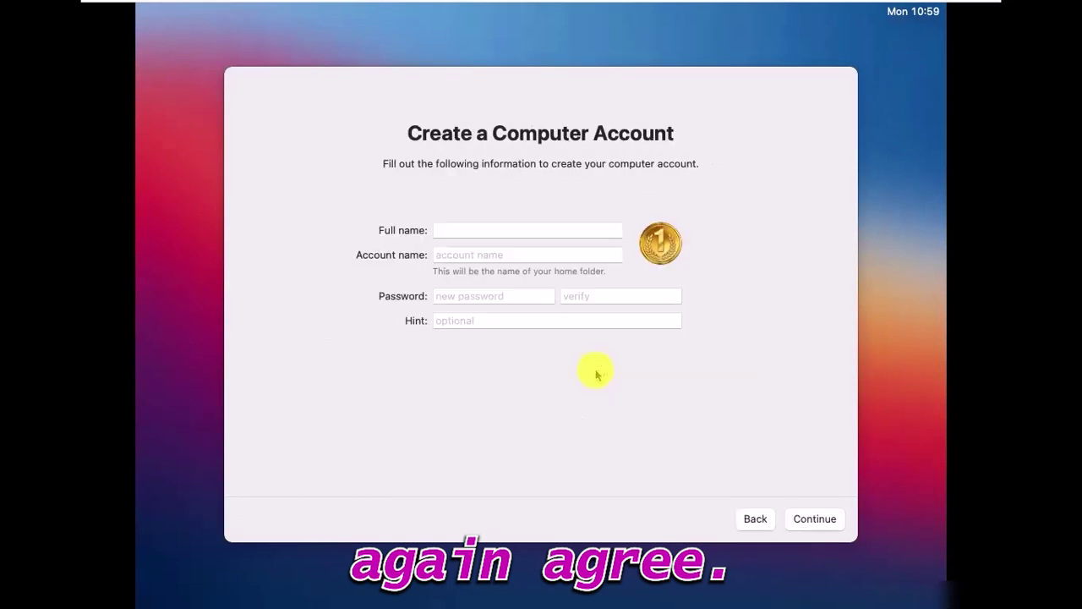
- Create the computer account with the owner's full name, the suggested account name, the account password entered and verified, and a password hint
text(Yo)
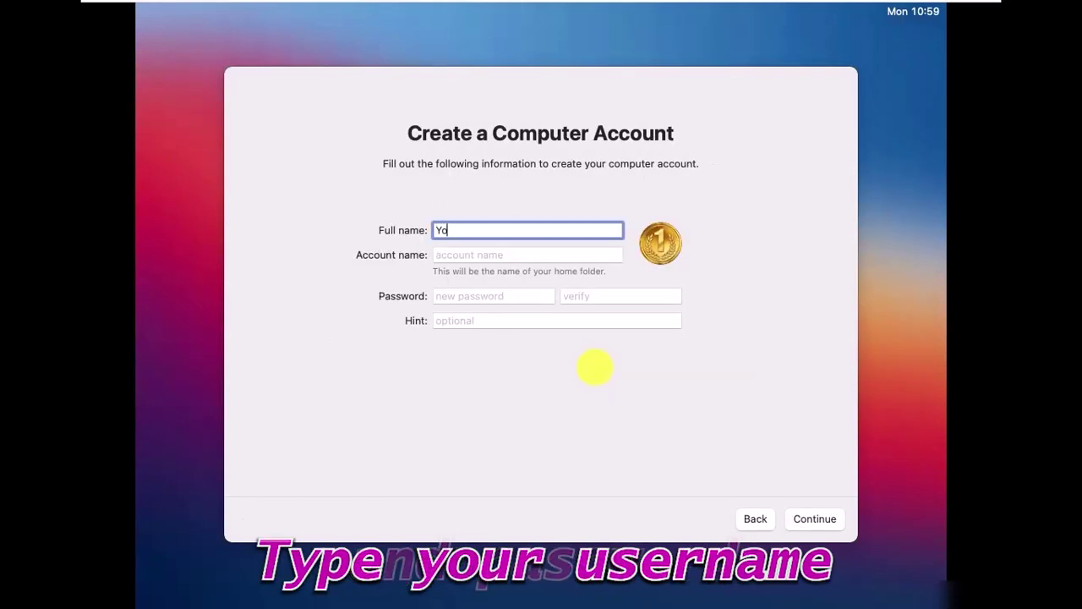
text(gesh)
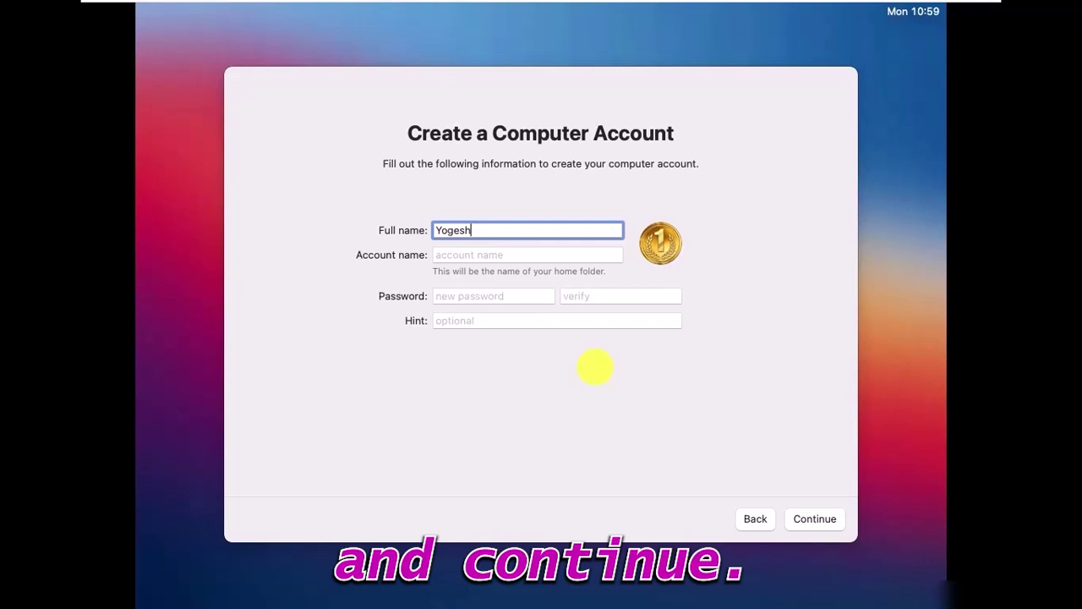
key(Tab)
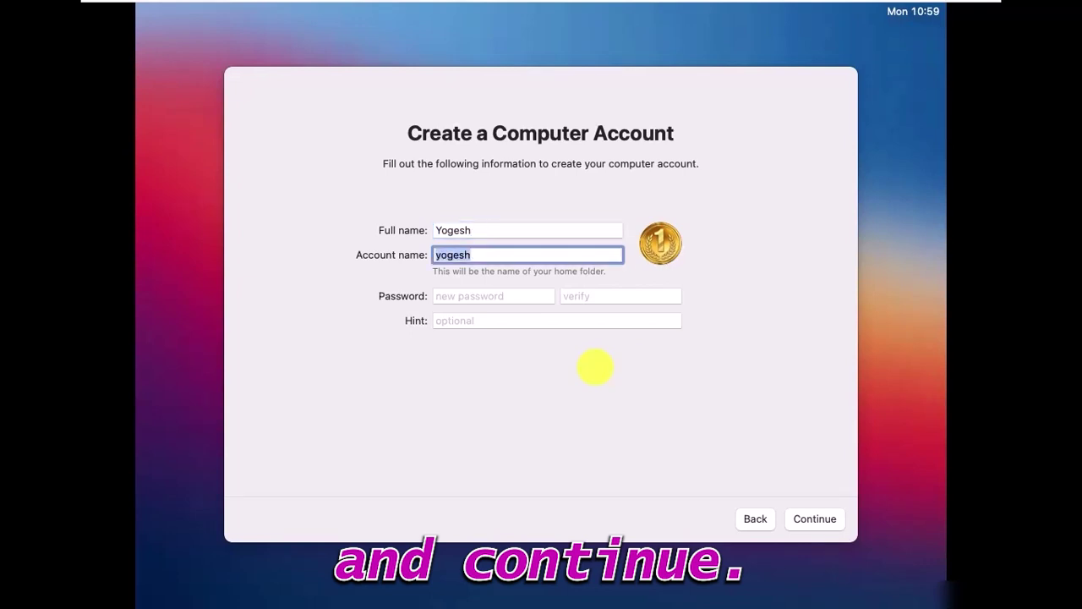
key(Tab)
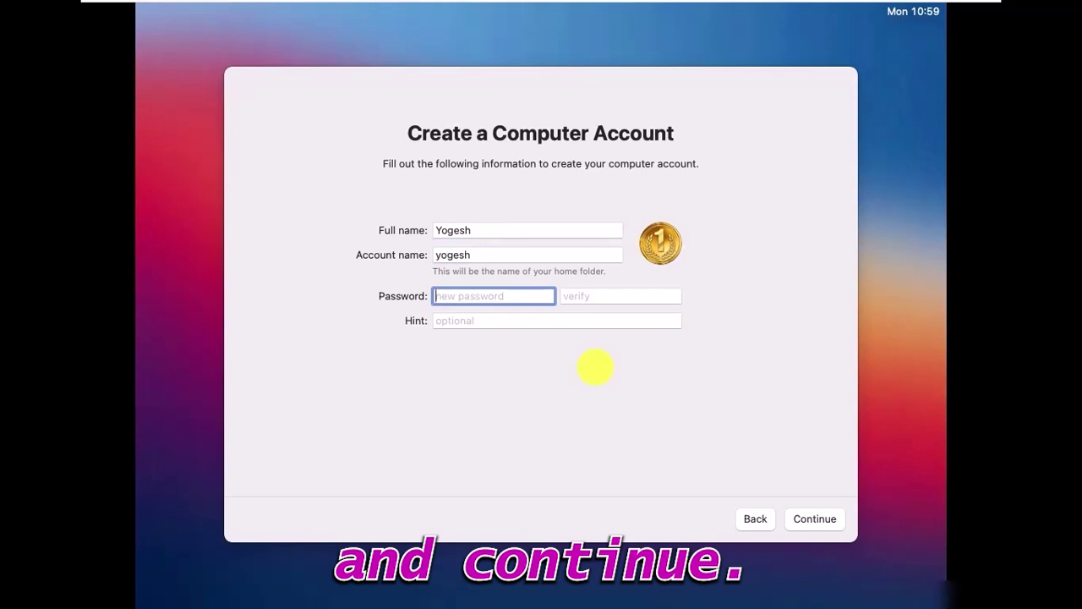
text(•••)
key(Tab)
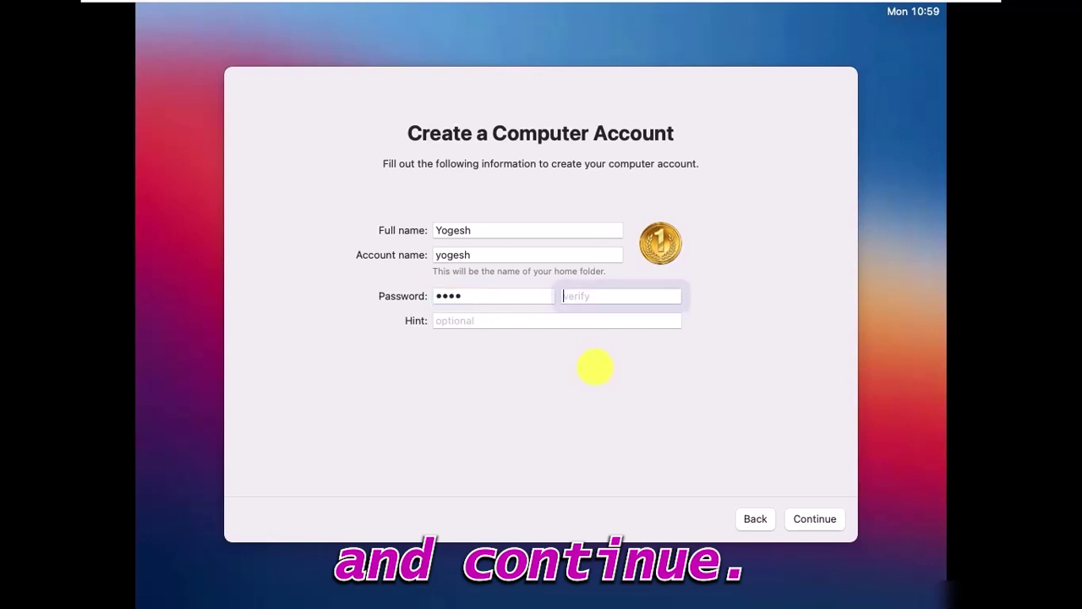
text(••••)
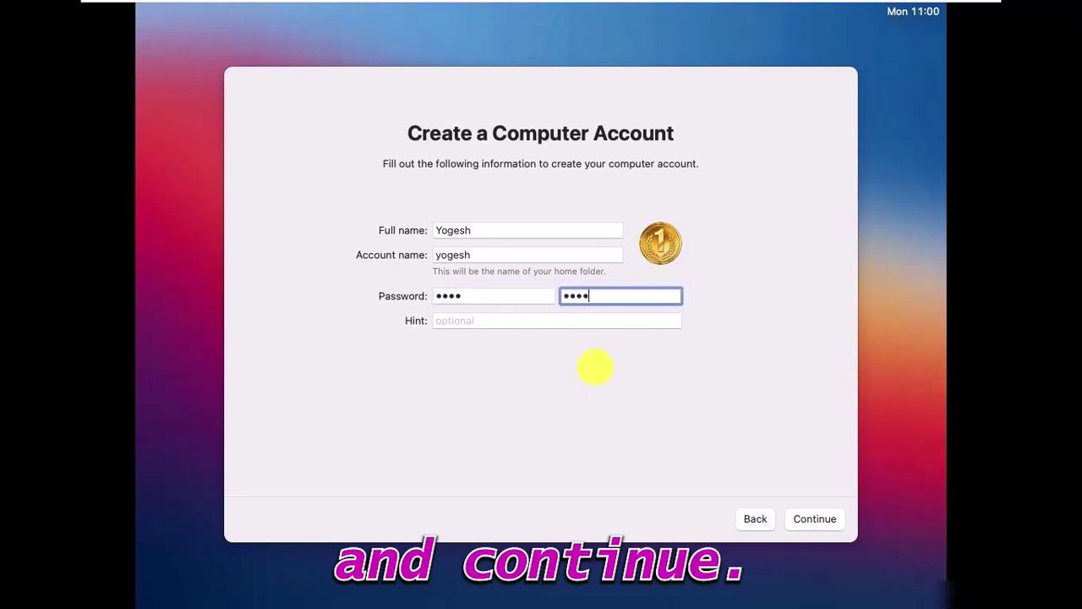
key(Tab)
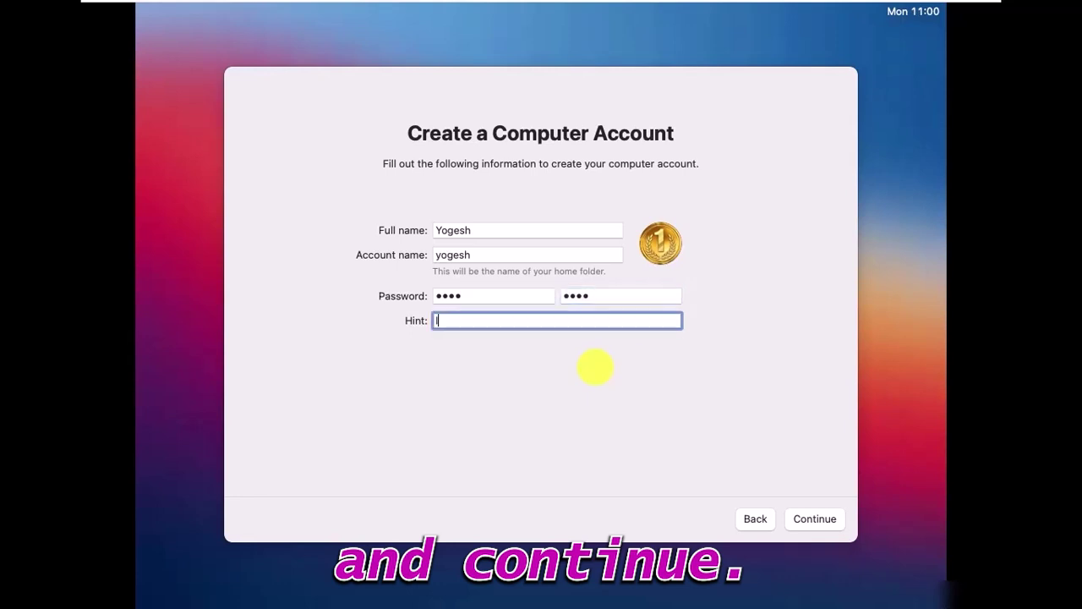
text(la)
click(804, 520)
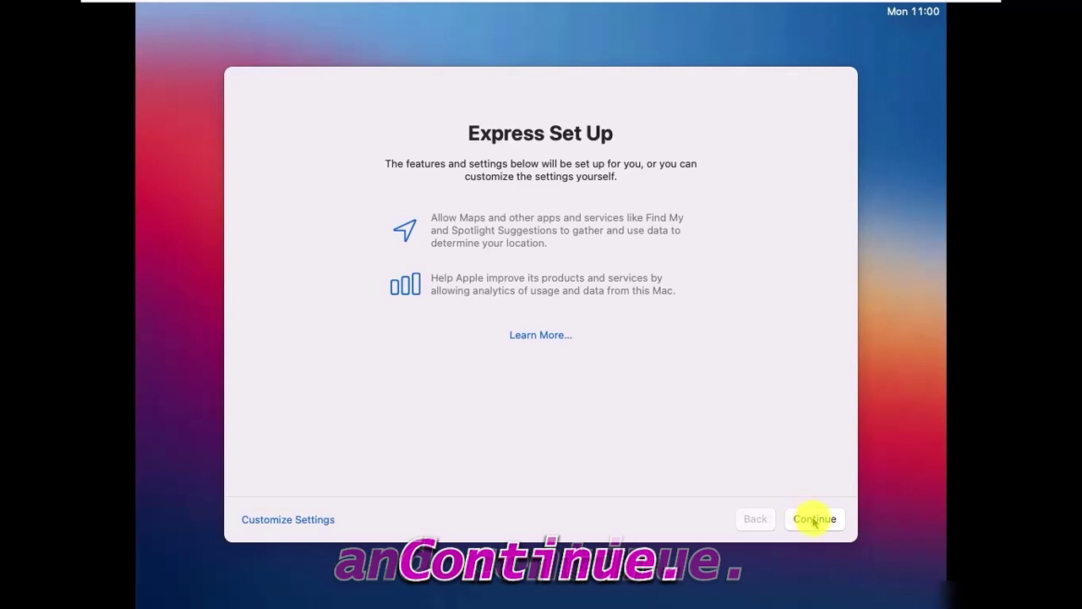
- Accept the Express Set Up settings and continue past Analytics without sharing crash and usage data with app developers
click(816, 520)
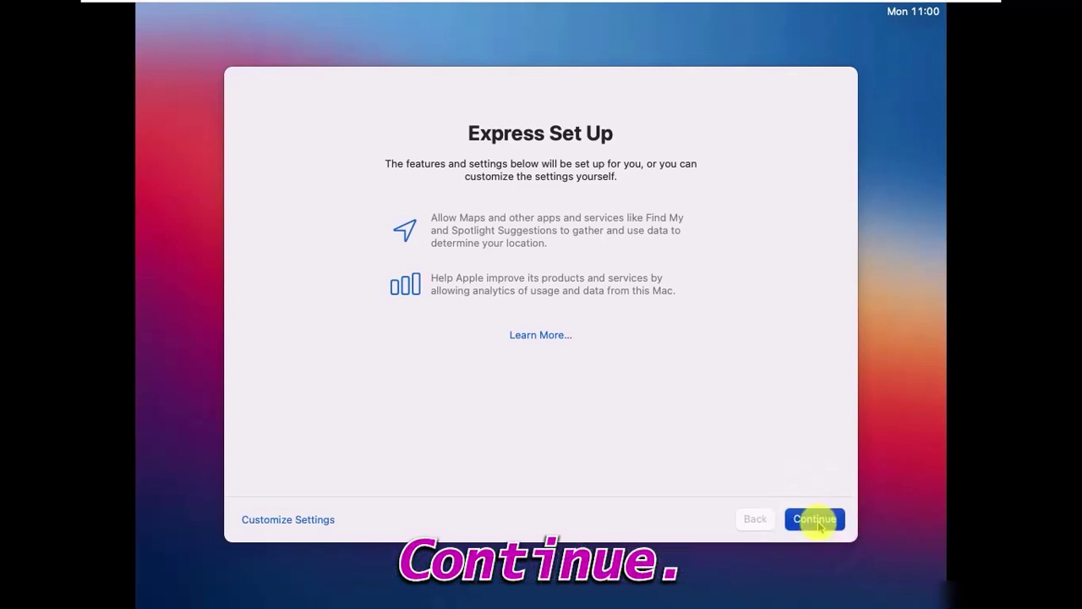
click(816, 520)
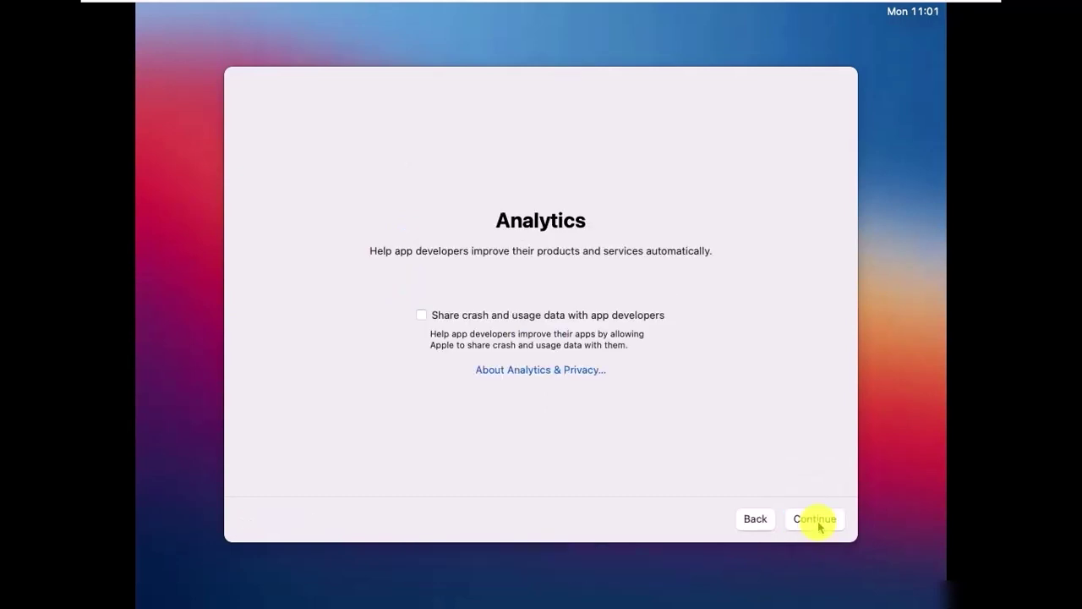
click(817, 521)
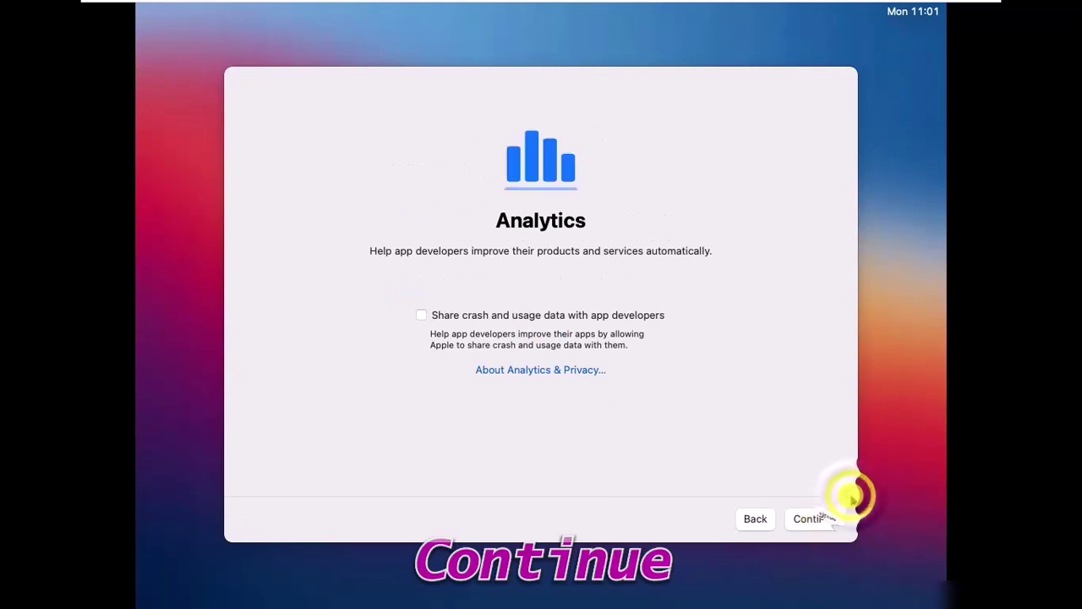
click(815, 518)
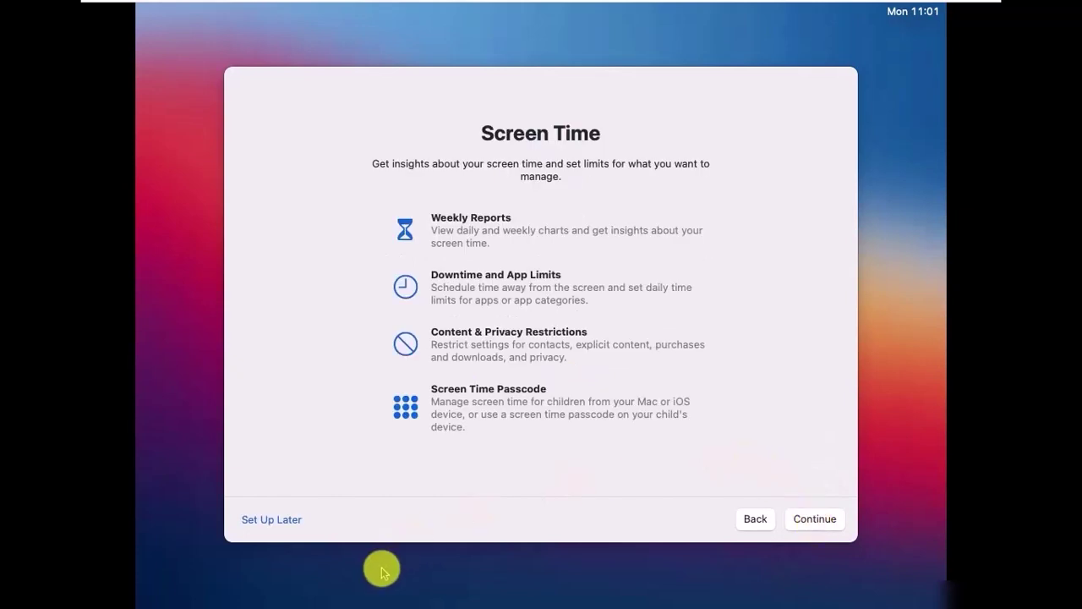
- Postpone the Screen Time setup, and turn off Enable Ask Siri before continuing
click(284, 520)
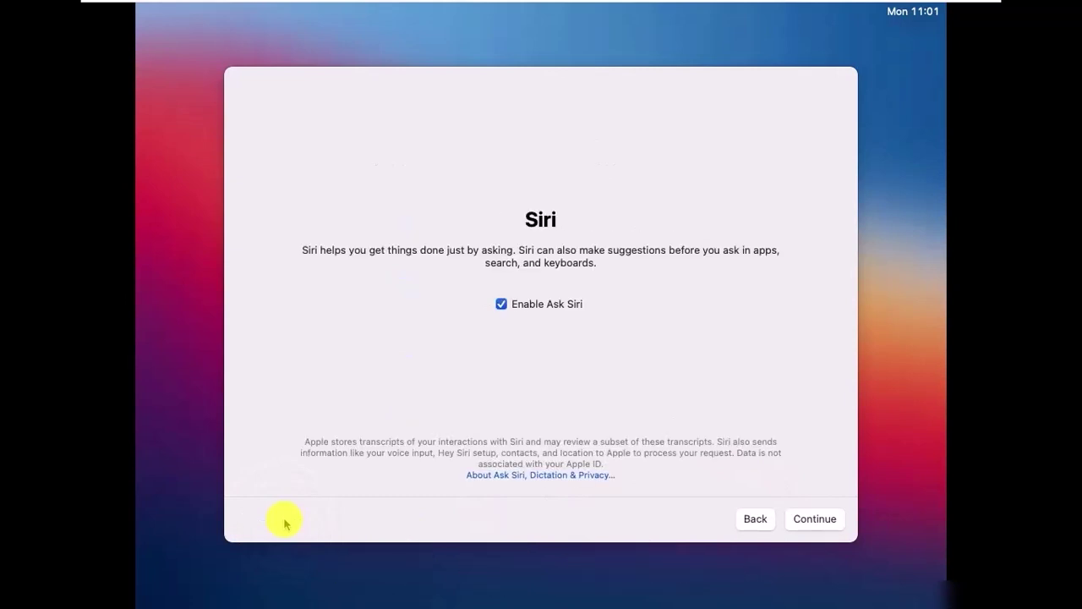
click(503, 306)
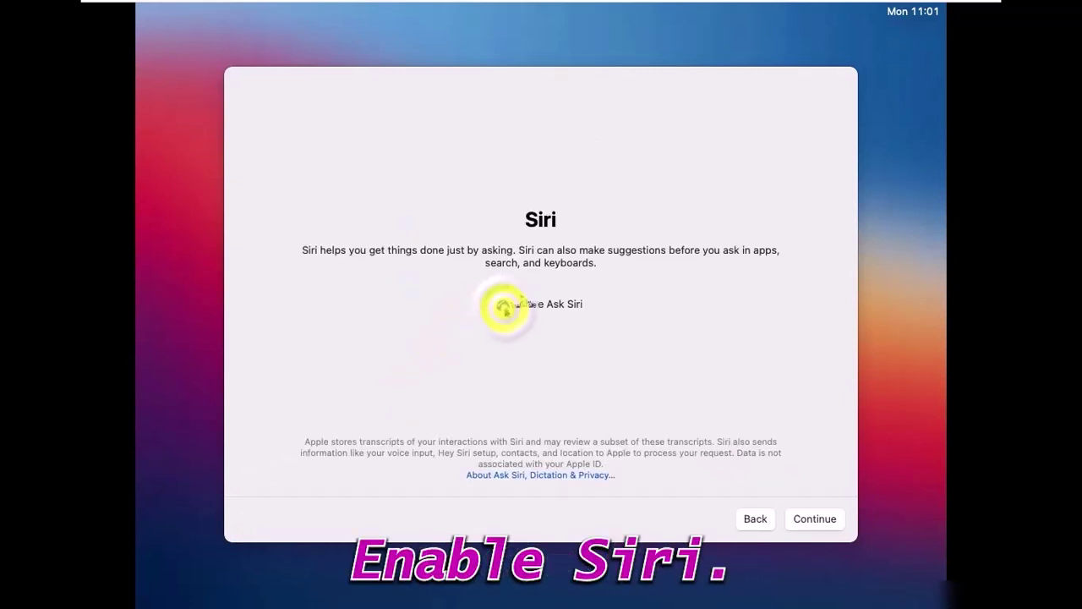
click(806, 519)
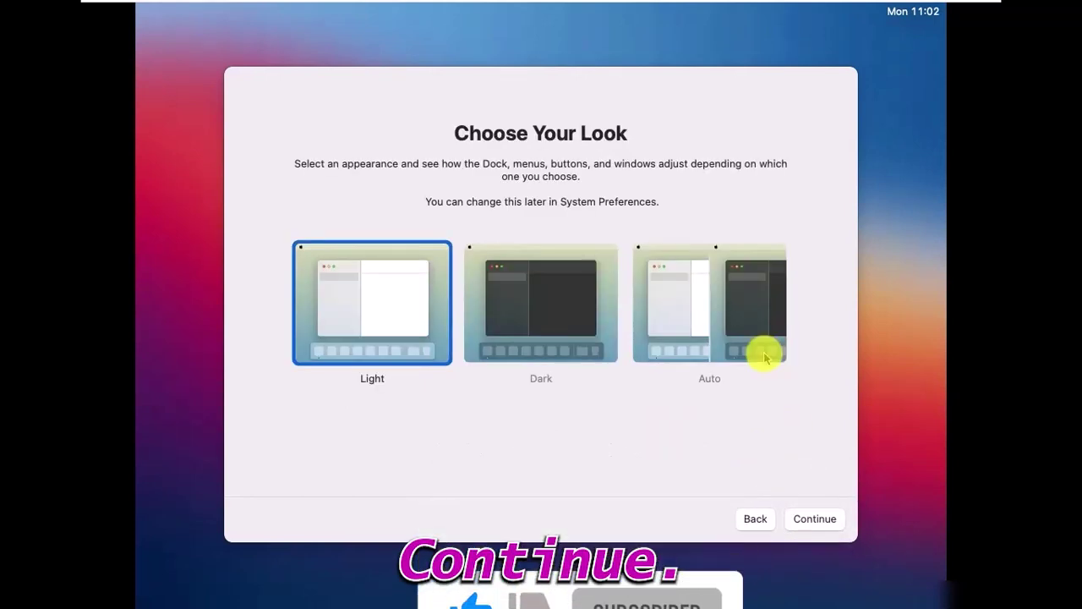
- Choose the Dark appearance for macOS and continue to finish the initial setup
click(524, 320)
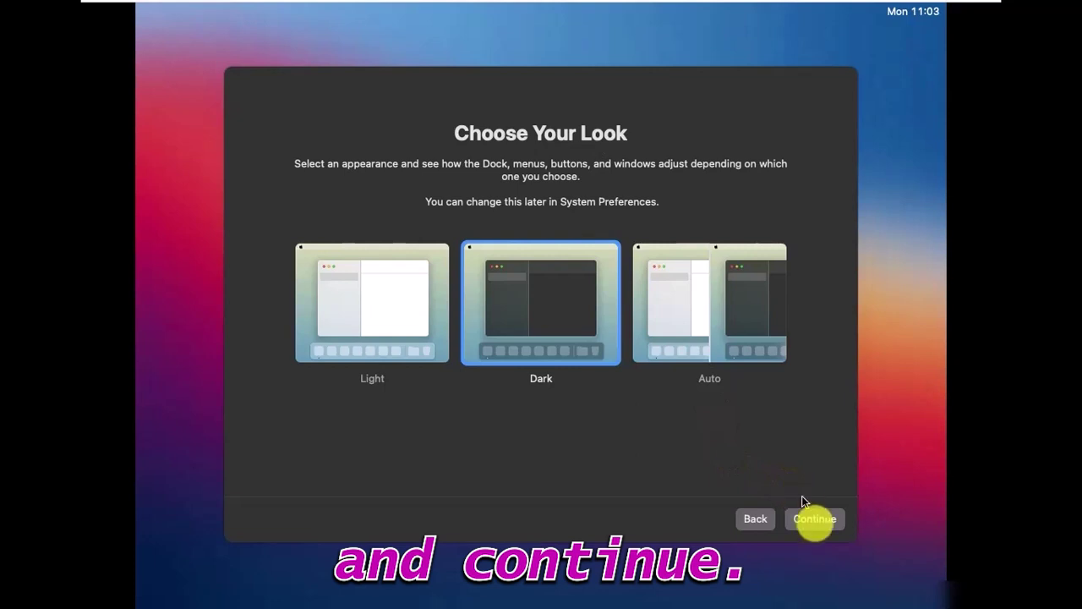
click(815, 519)
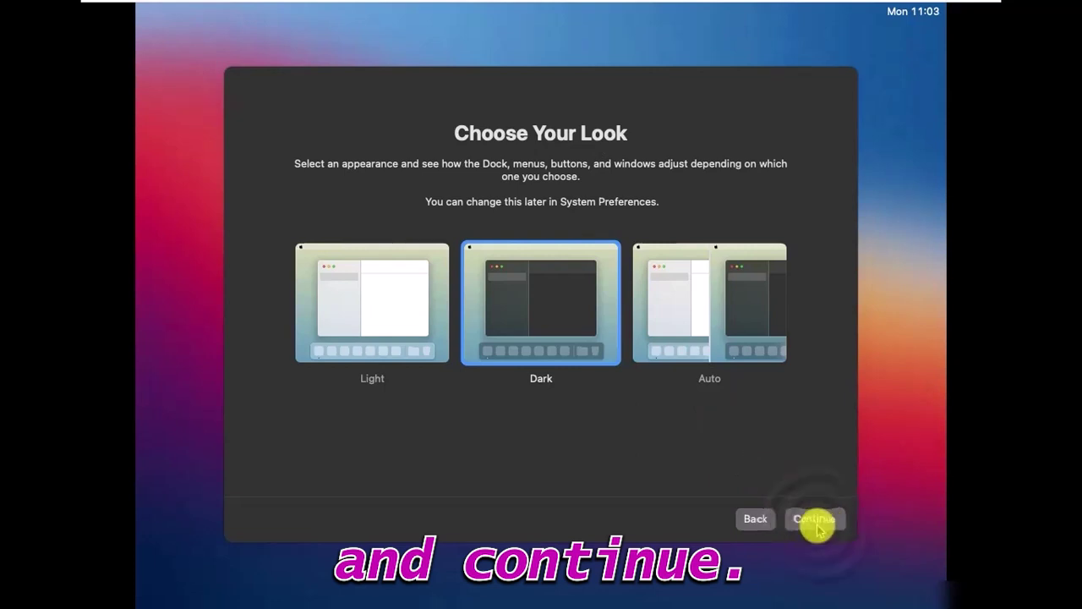
click(815, 519)
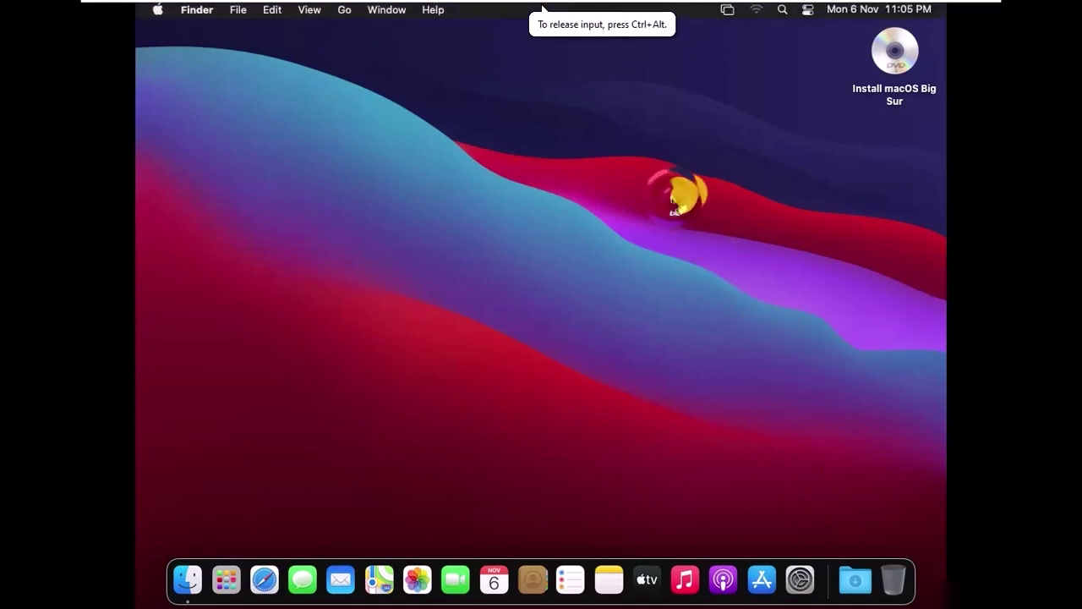
- Eject the "Install macOS Big Sur" disc from the desktop
double_click(895, 58)
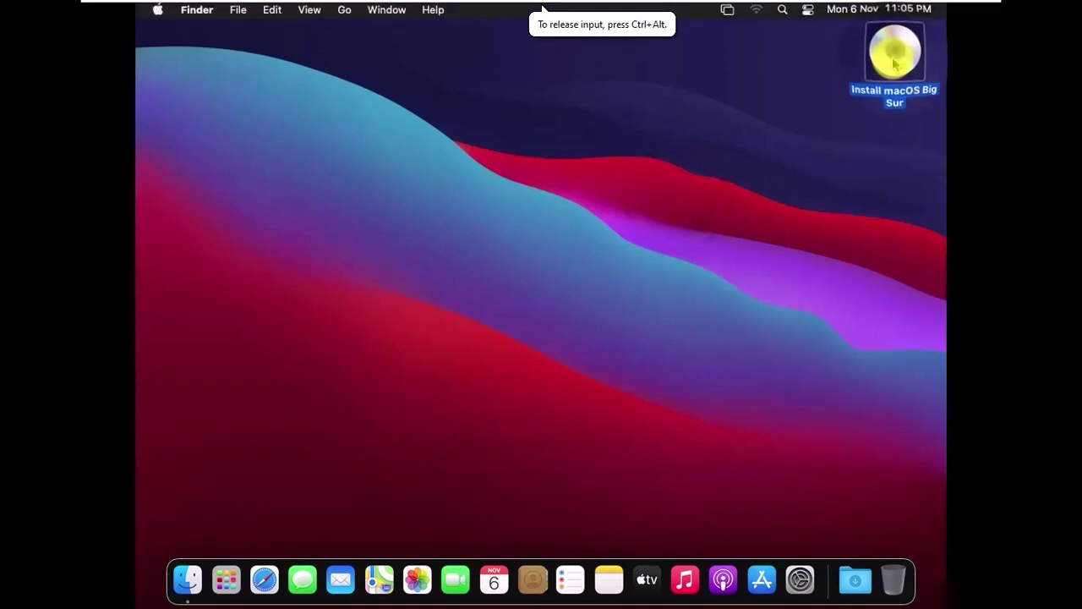
right_click(895, 57)
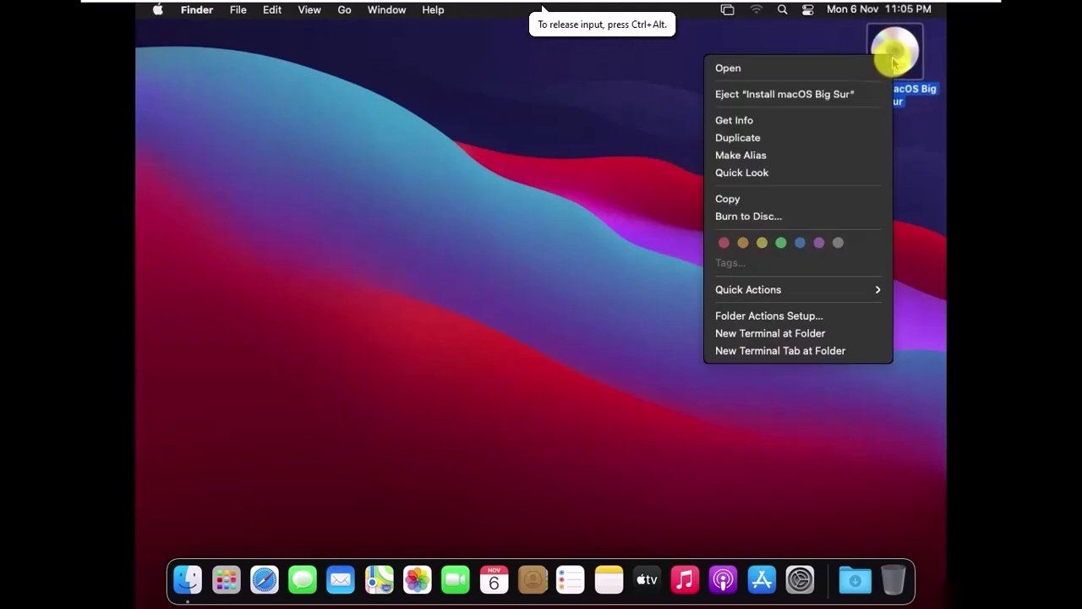
click(799, 97)
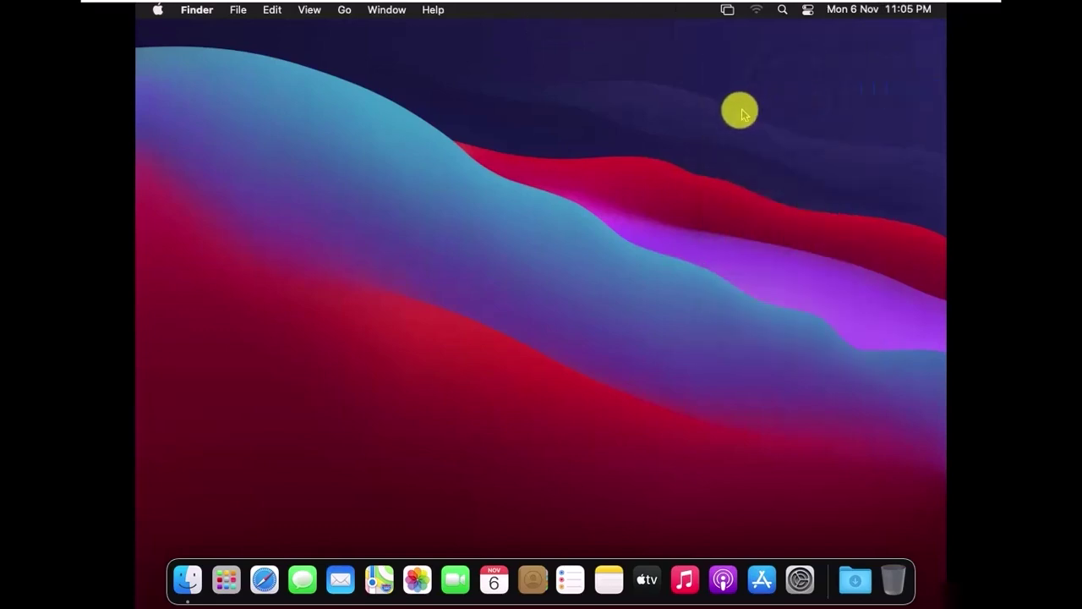
click(727, 13)
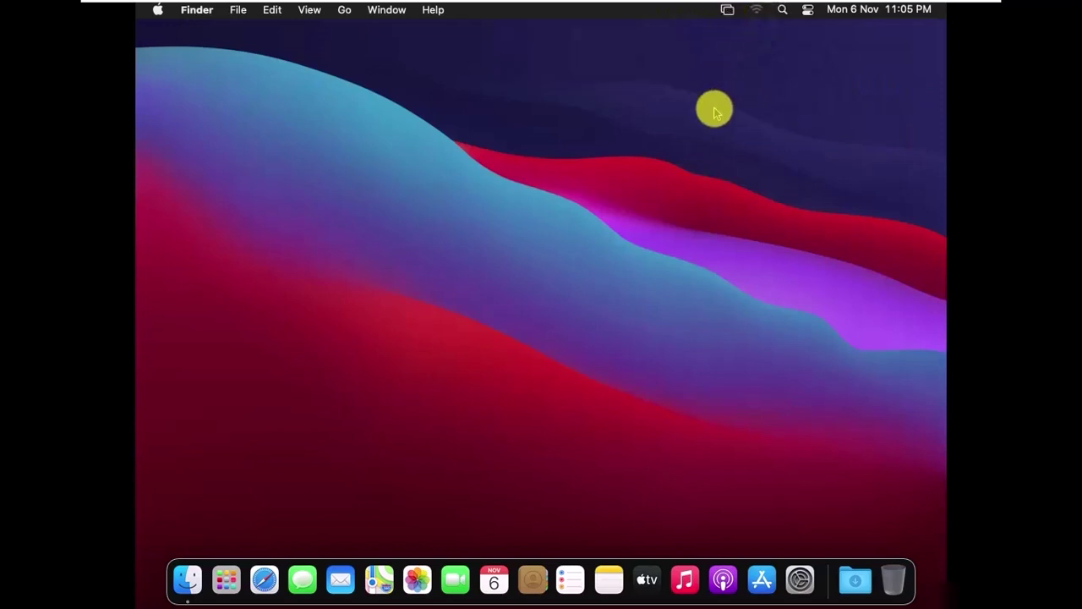
click(727, 13)
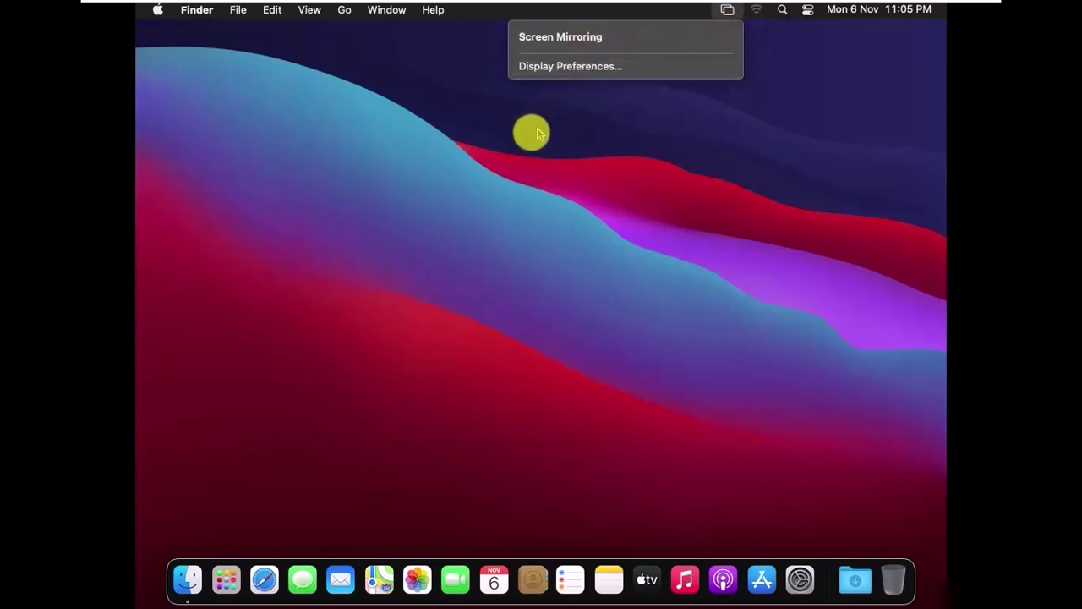
click(499, 133)
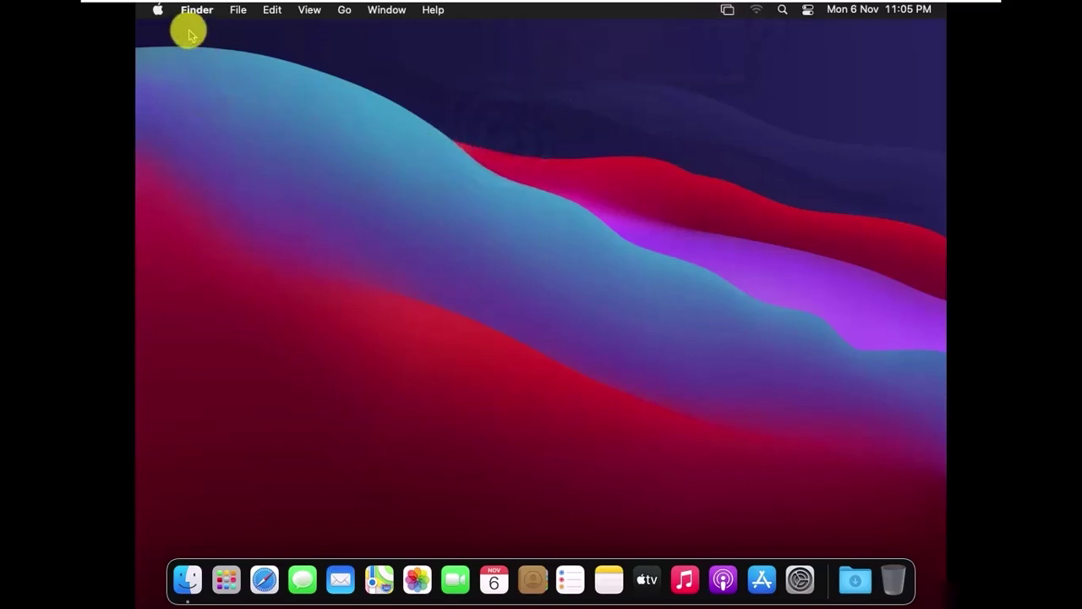
- Shut down macOS, keeping the option to reopen windows when logging back in
click(157, 10)
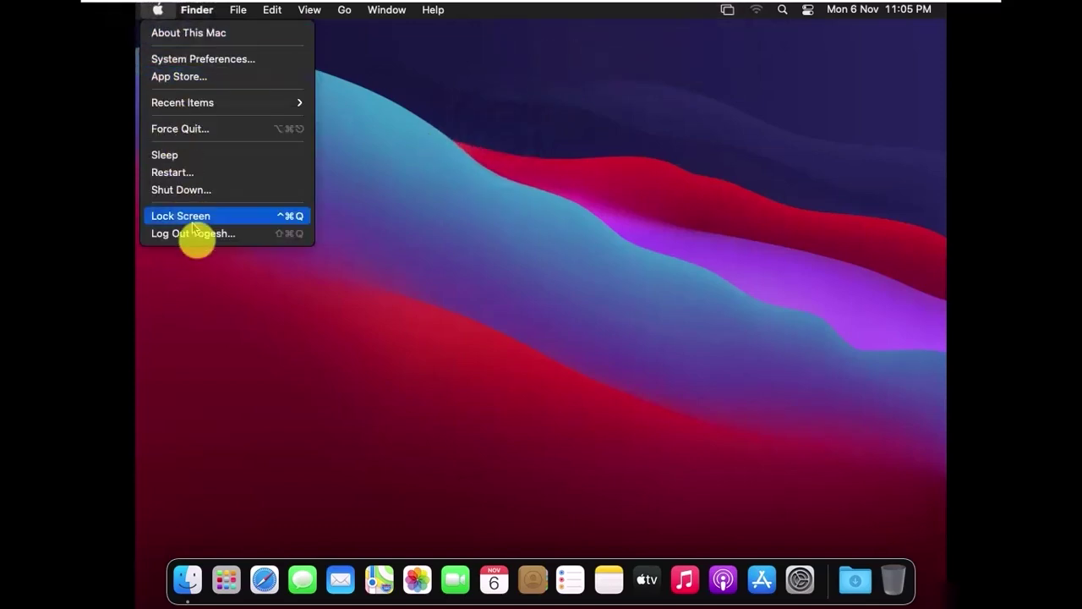
click(188, 190)
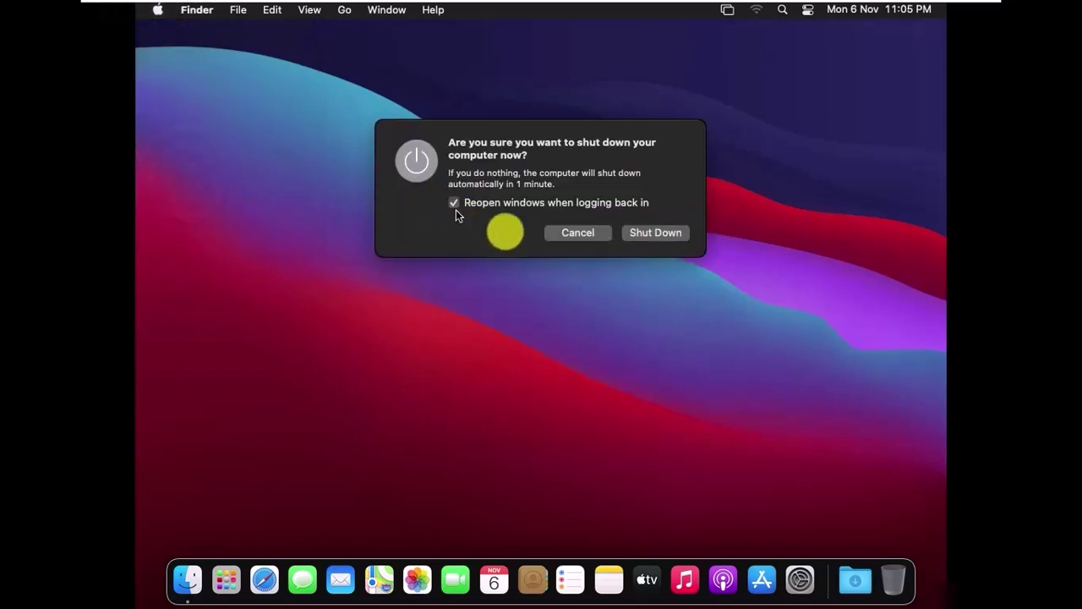
click(655, 232)
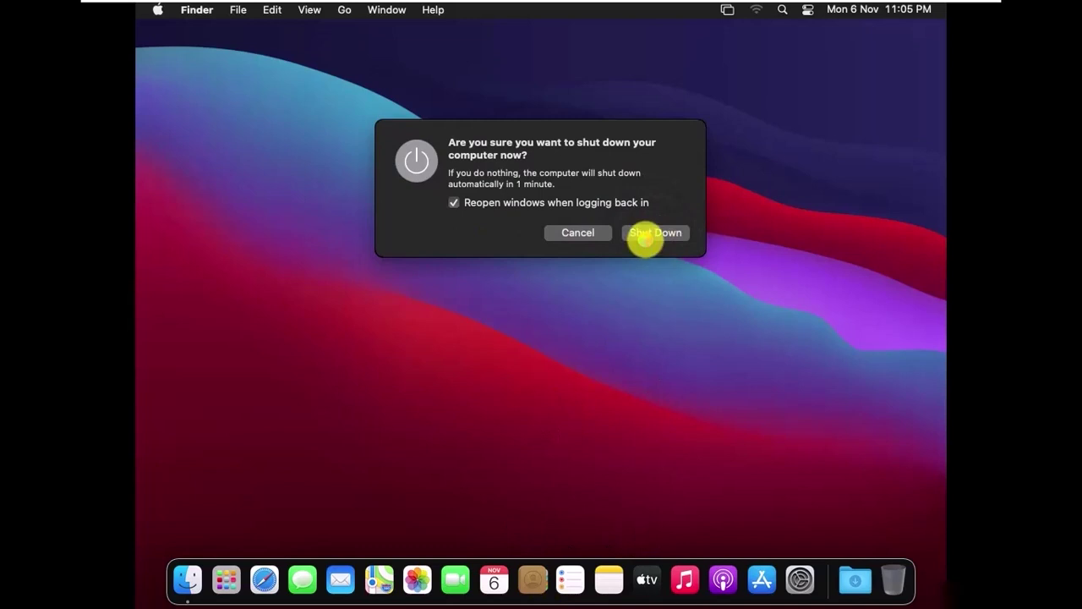
click(647, 240)
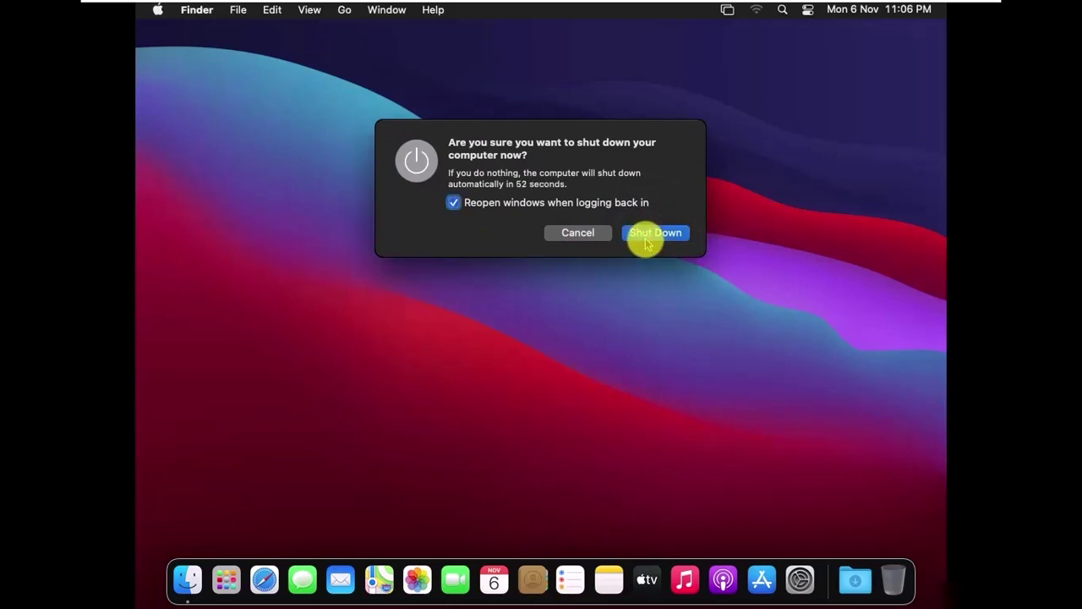
click(647, 241)
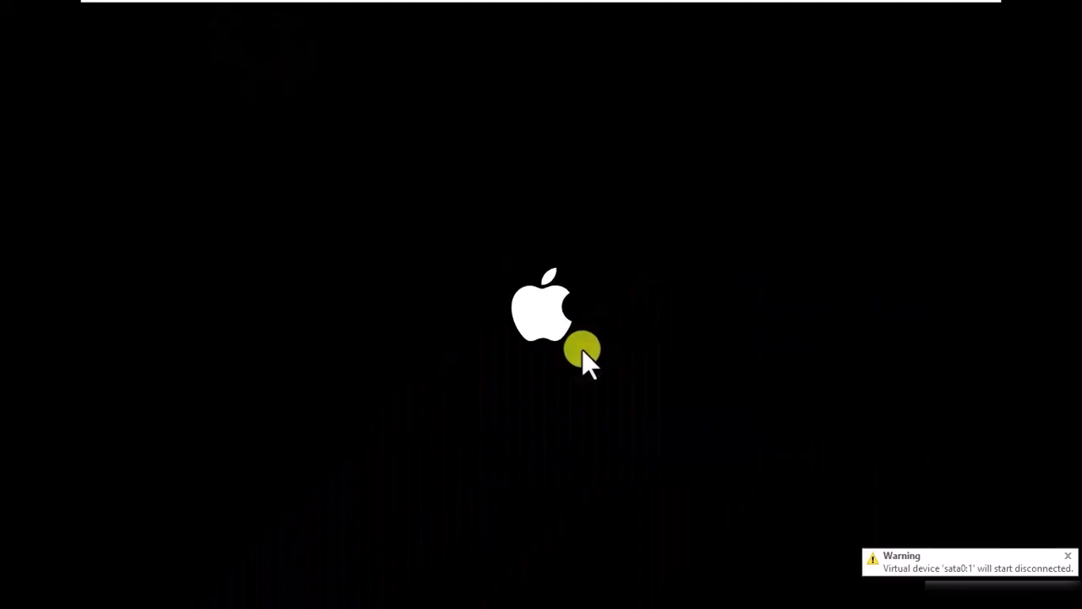
- Log back in to macOS with the account password once the virtual machine has booted
click(650, 374)
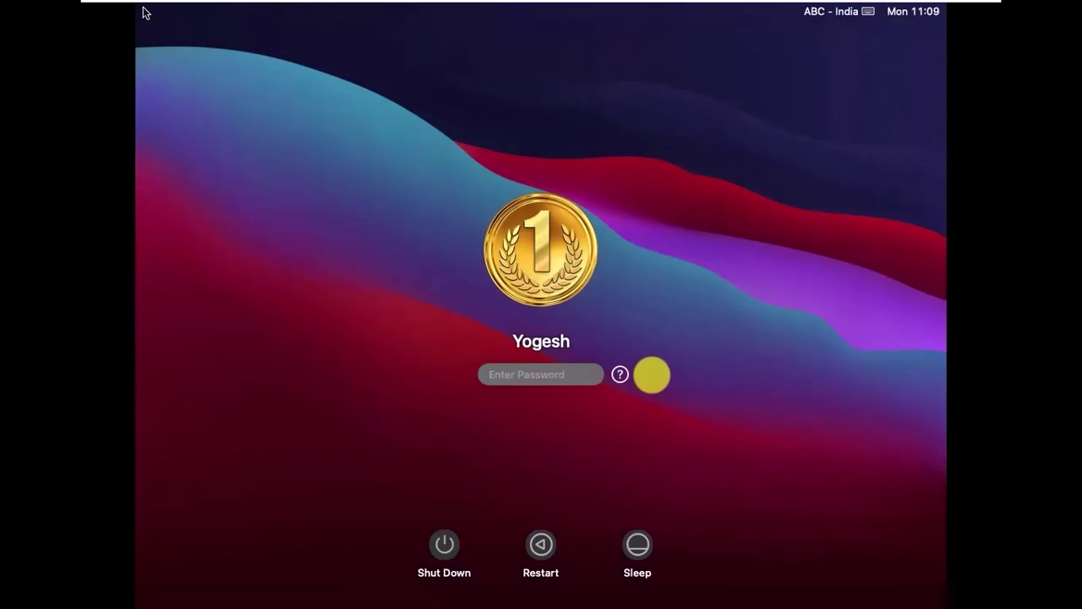
key(Return)
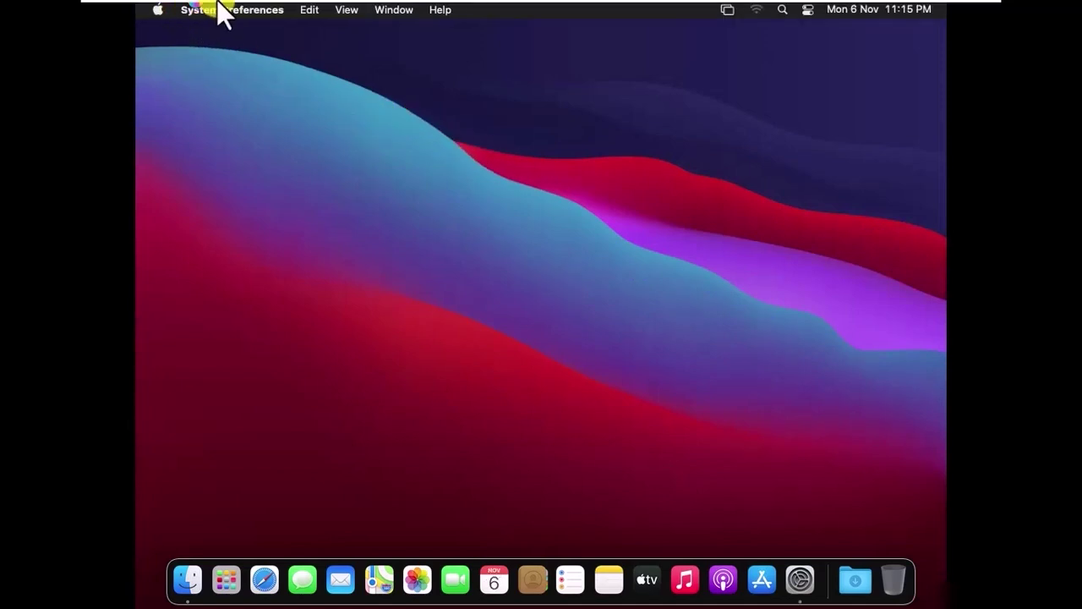
- Connect the VMware Tools installer CD to the running macOS 11 virtual machine
mouse_move(220, 5)
click(262, 49)
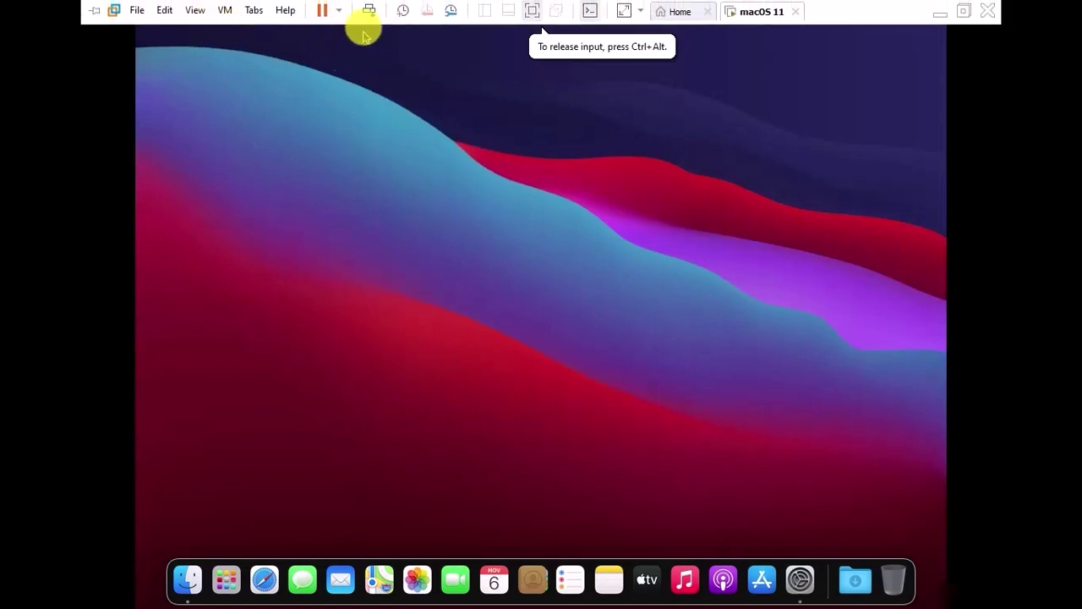
click(225, 10)
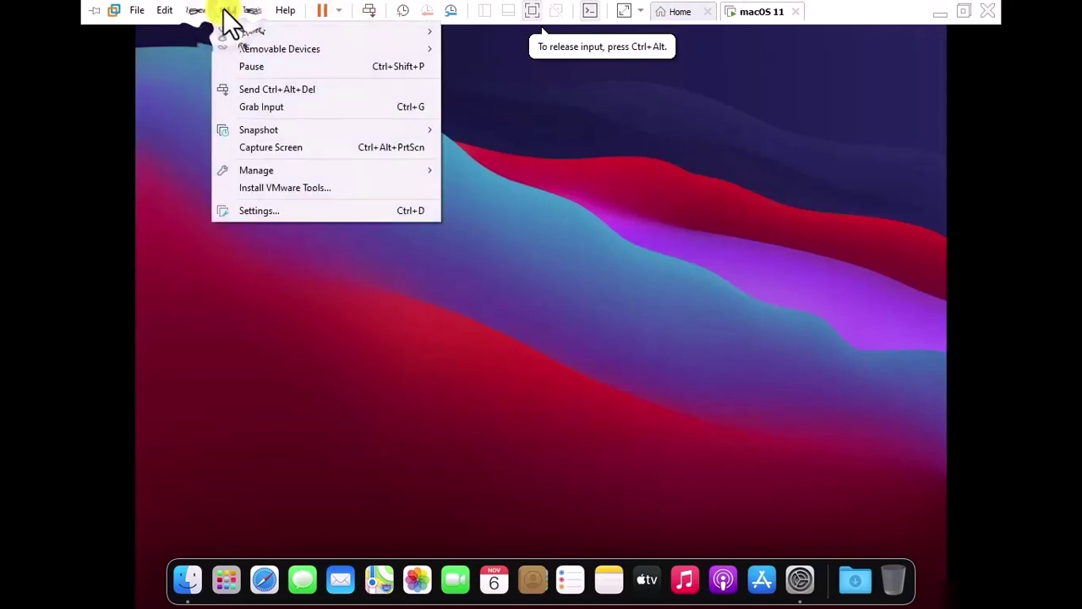
click(274, 188)
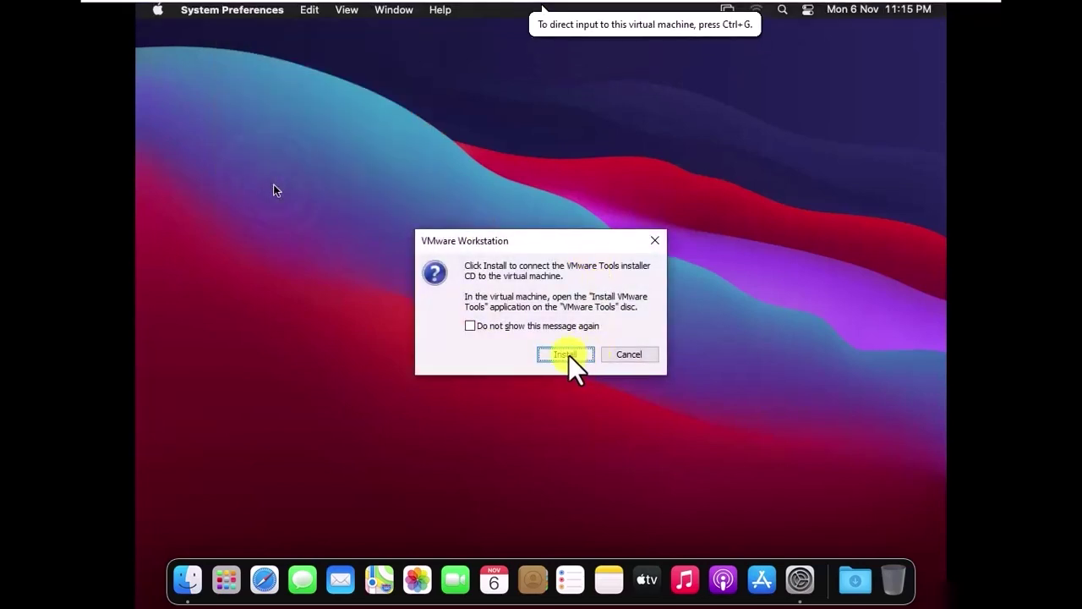
click(566, 354)
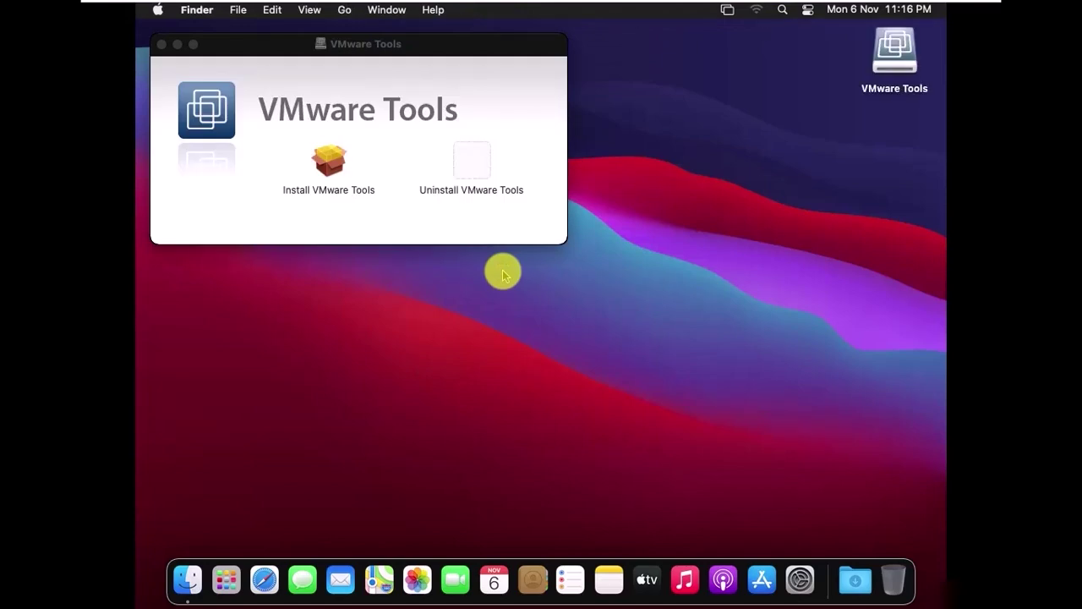
- Run the VMware Tools installer as a standard install on the MacOS X disk, authorizing it with the account password
double_click(326, 173)
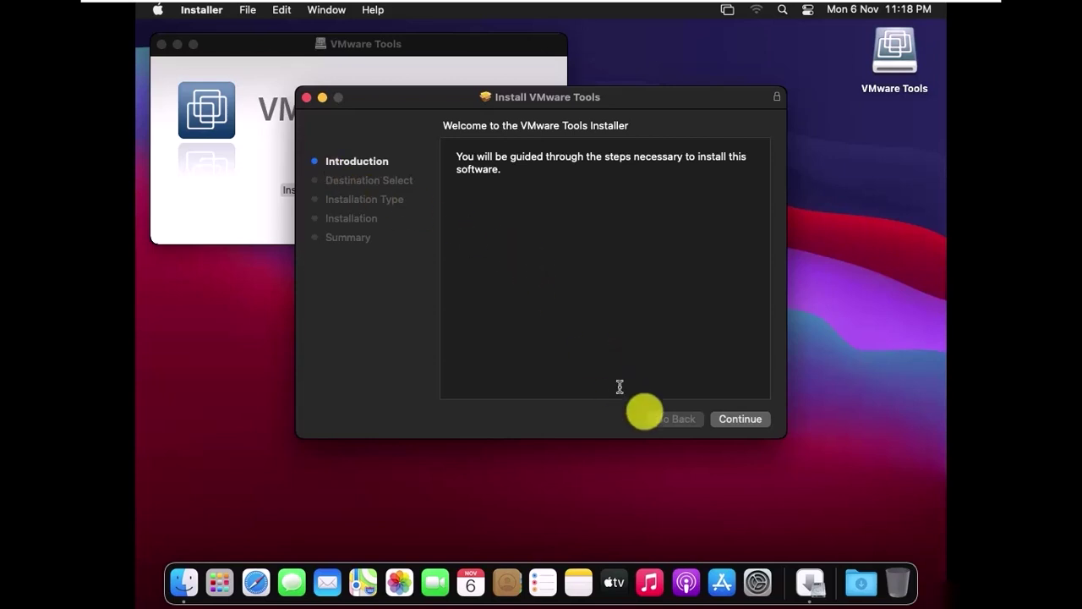
click(725, 419)
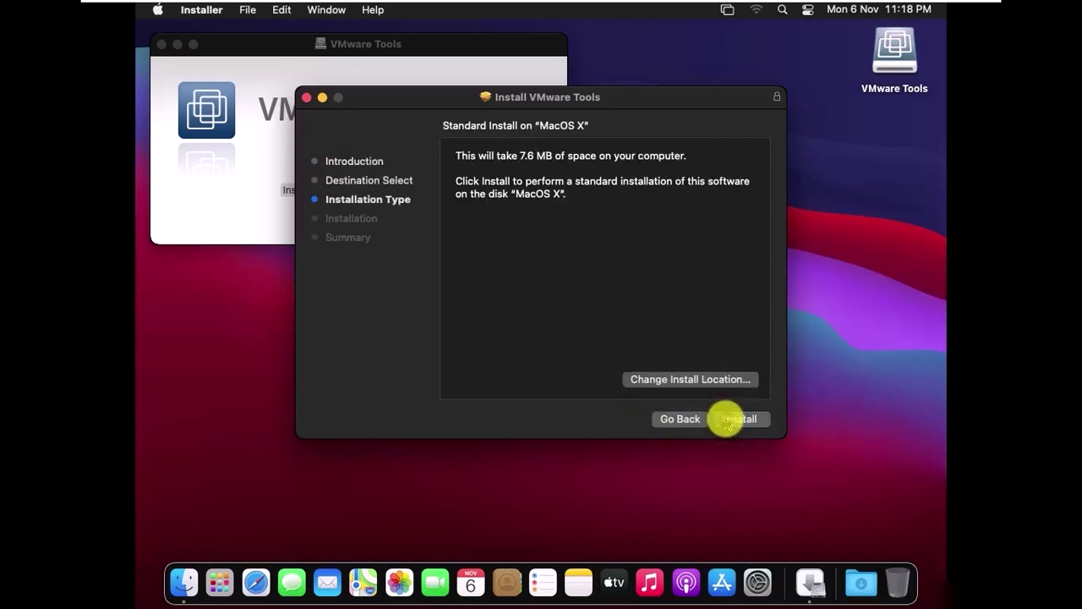
click(738, 418)
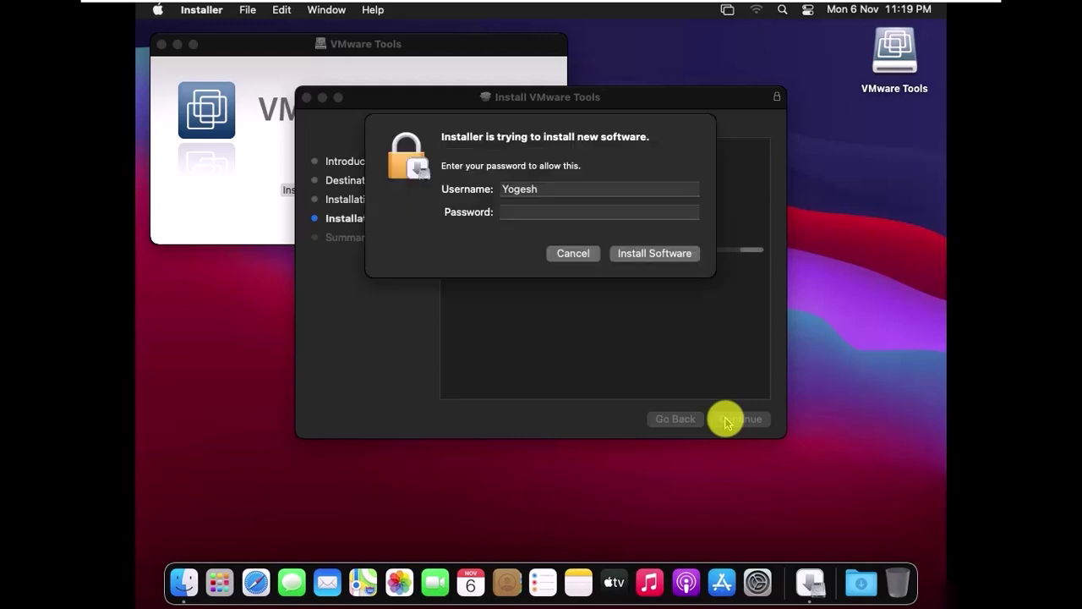
click(725, 417)
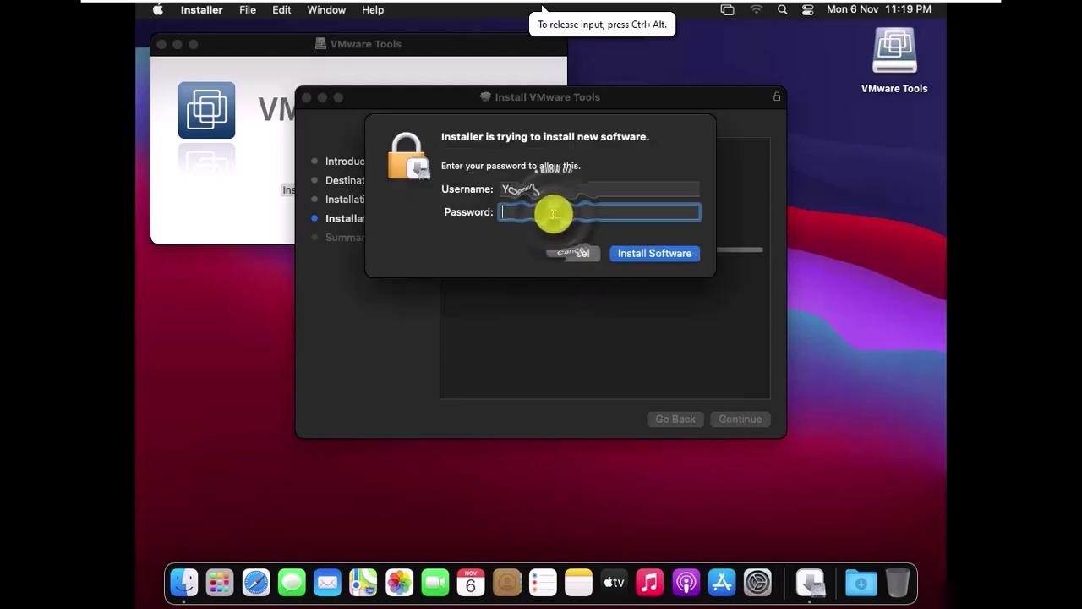
text(•)
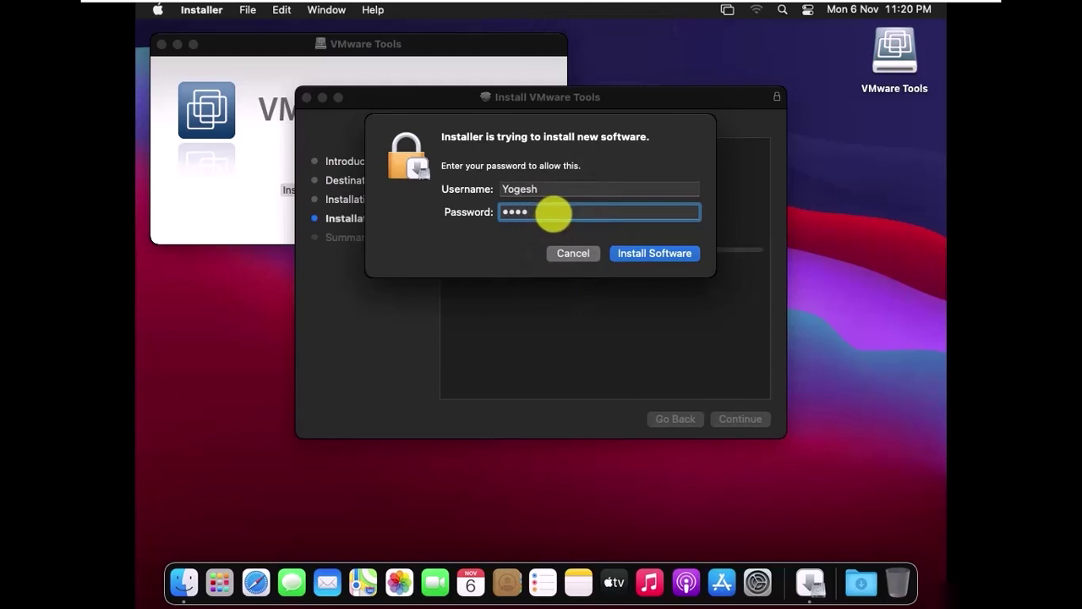
text(•••)
key(Return)
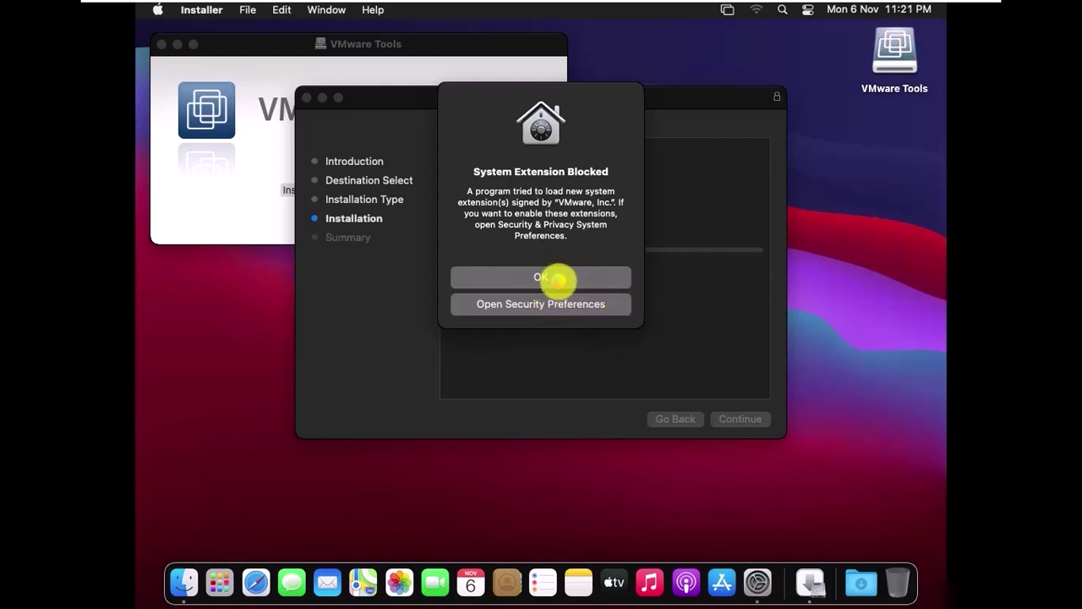
- Bring up the Security & Privacy preferences and move the windows so that its settings are accessible
click(758, 582)
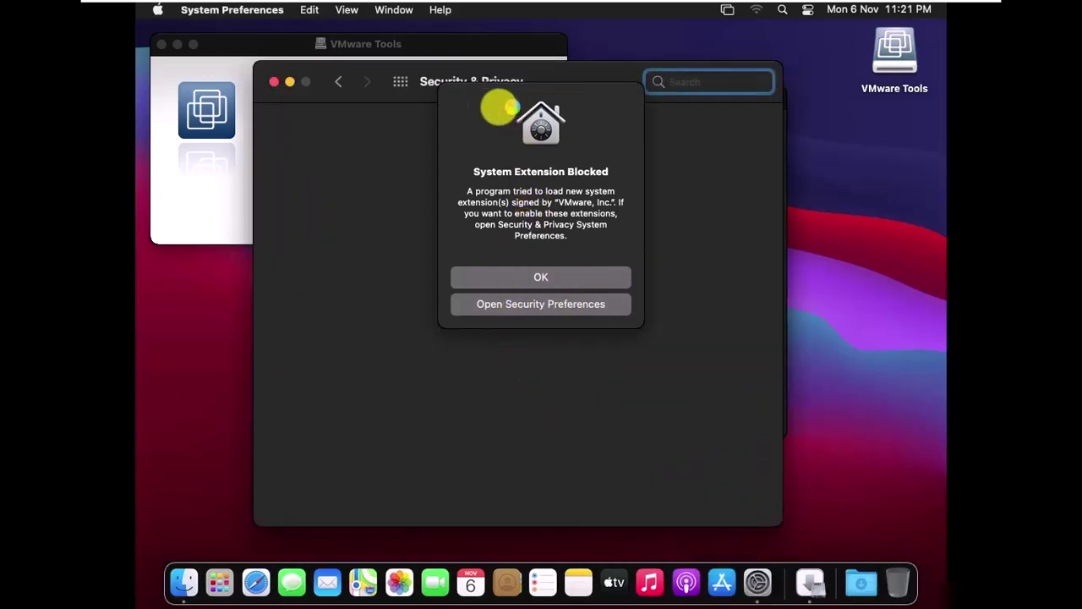
drag(448, 104, 732, 108)
drag(555, 84, 505, 92)
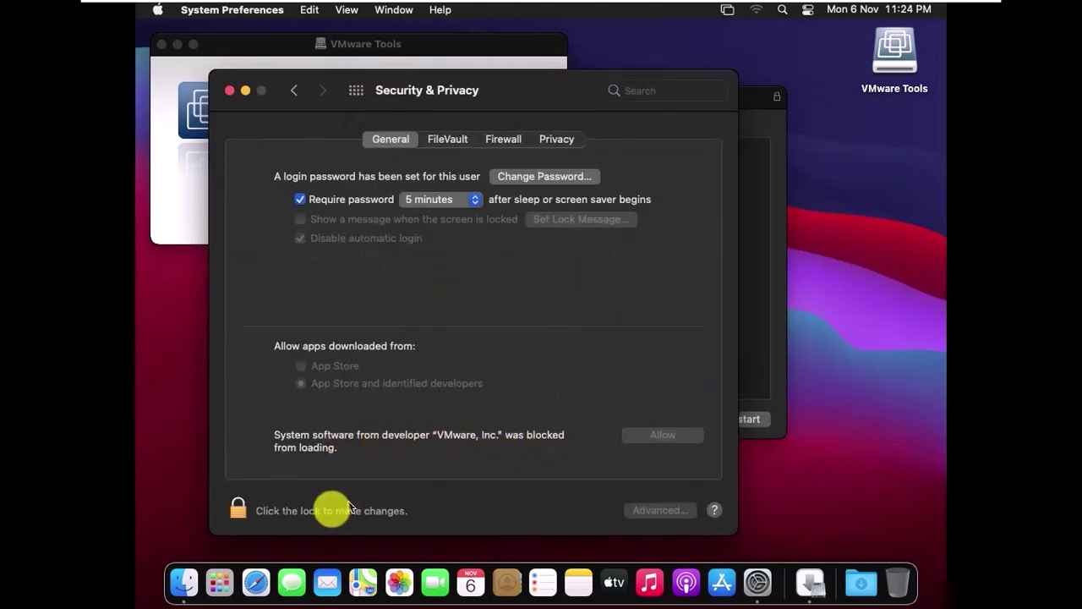
- Unlock the Security & Privacy preferences with the account password and allow the blocked system software from VMware, Inc
click(239, 509)
text(****)
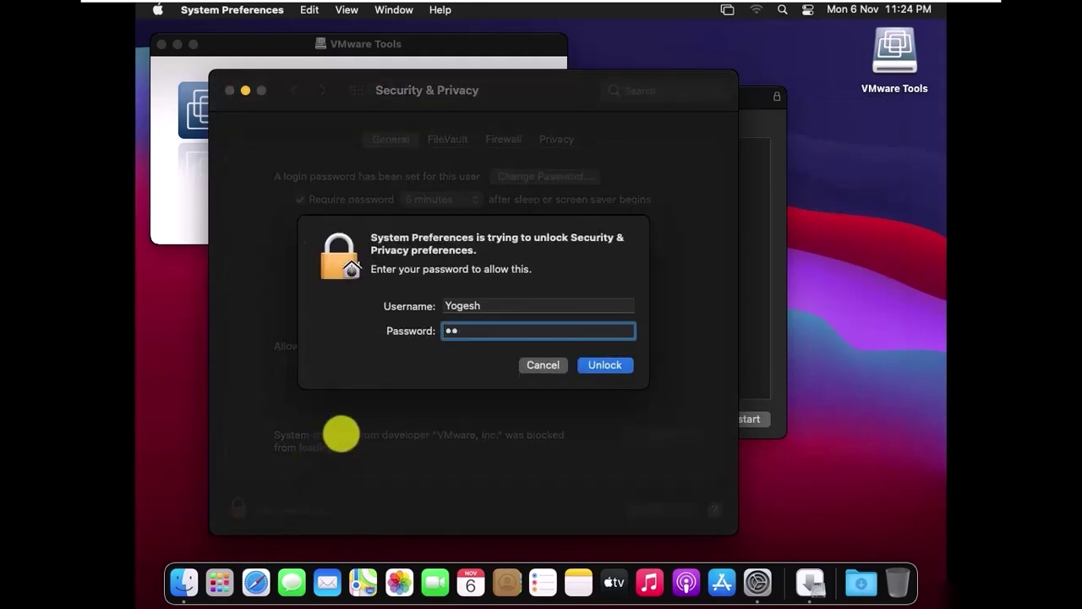
click(591, 367)
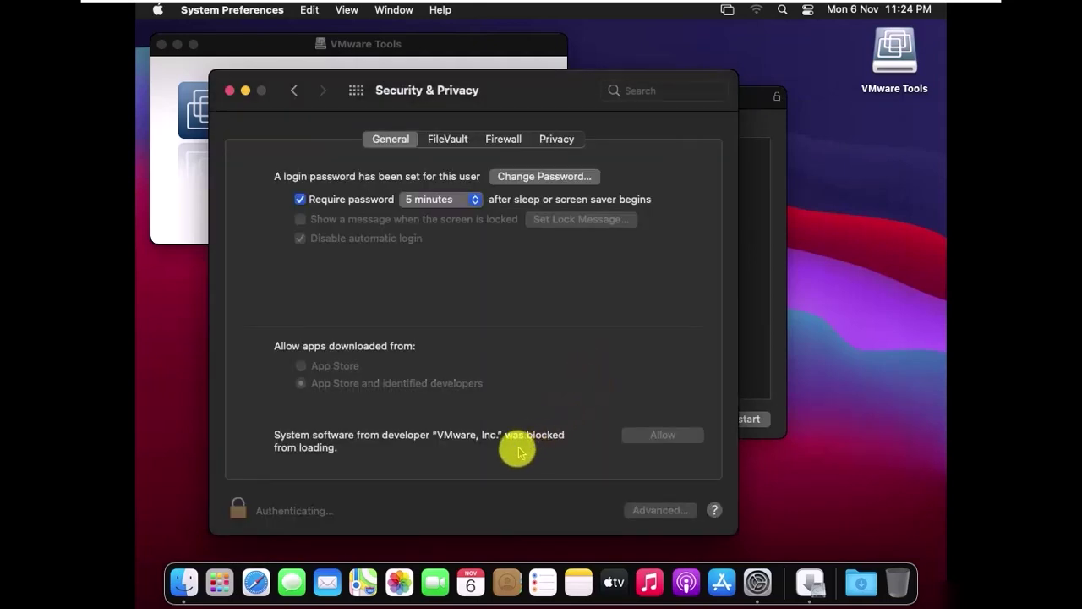
click(638, 436)
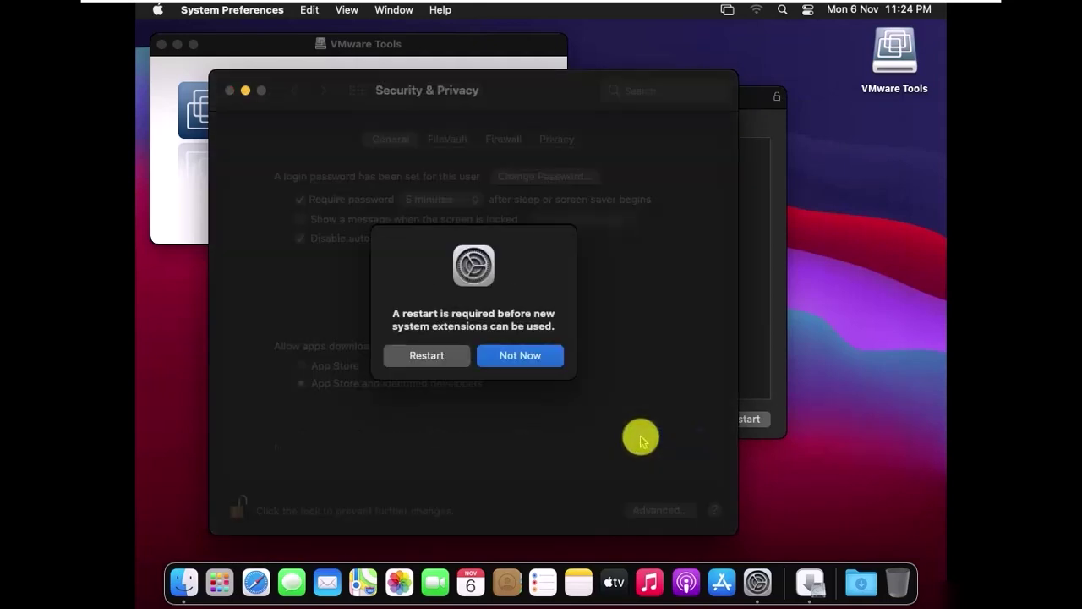
- Restart the virtual machine to complete the VMware Tools installation, acknowledging the alerts and retrying the interrupted restart
click(439, 358)
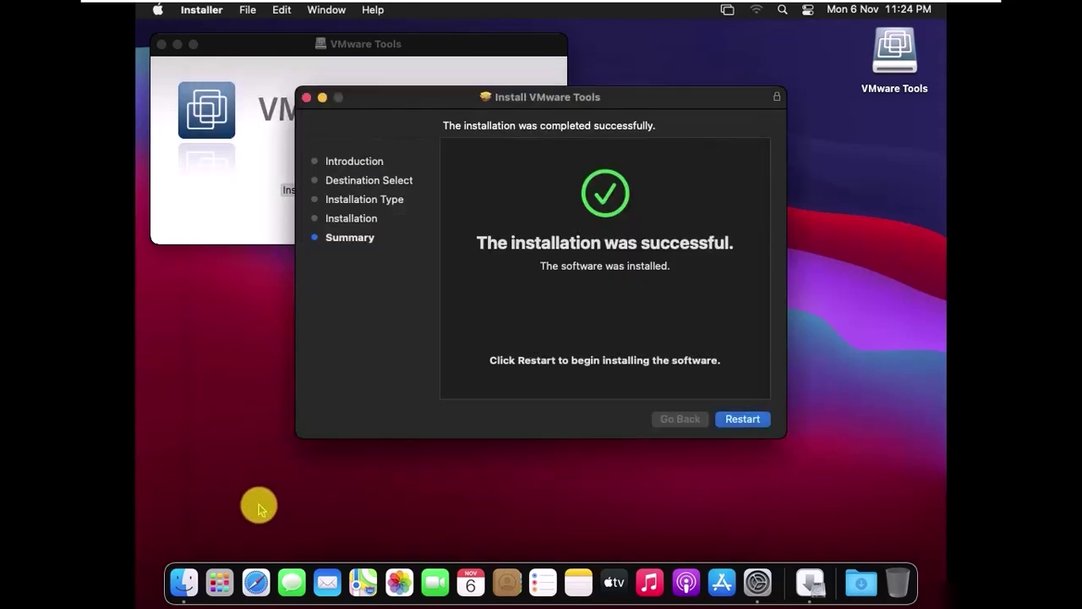
click(730, 421)
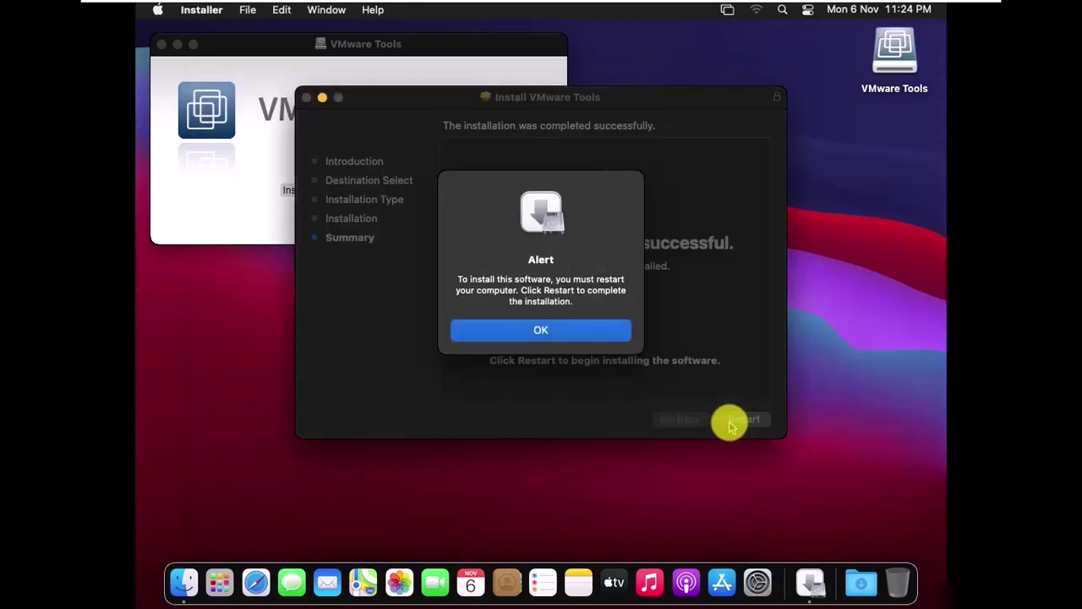
click(541, 330)
click(734, 418)
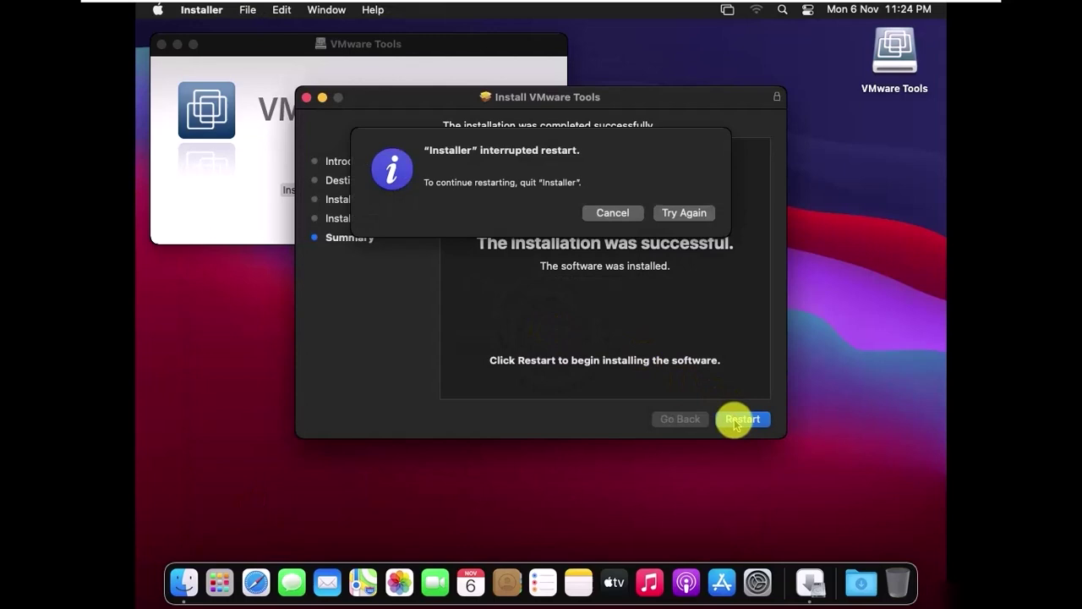
click(682, 213)
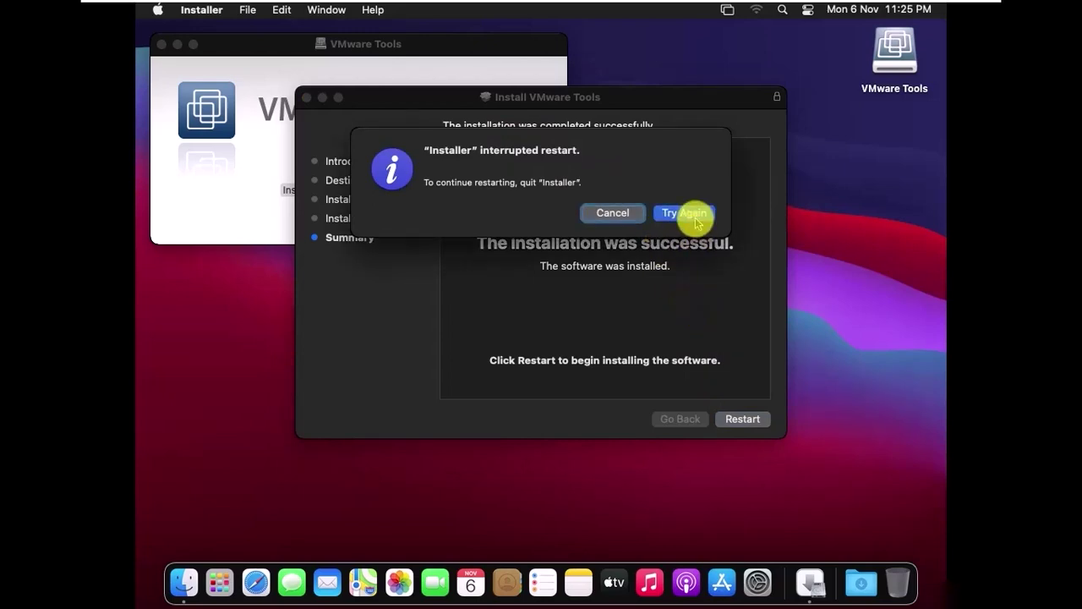
click(692, 216)
click(565, 330)
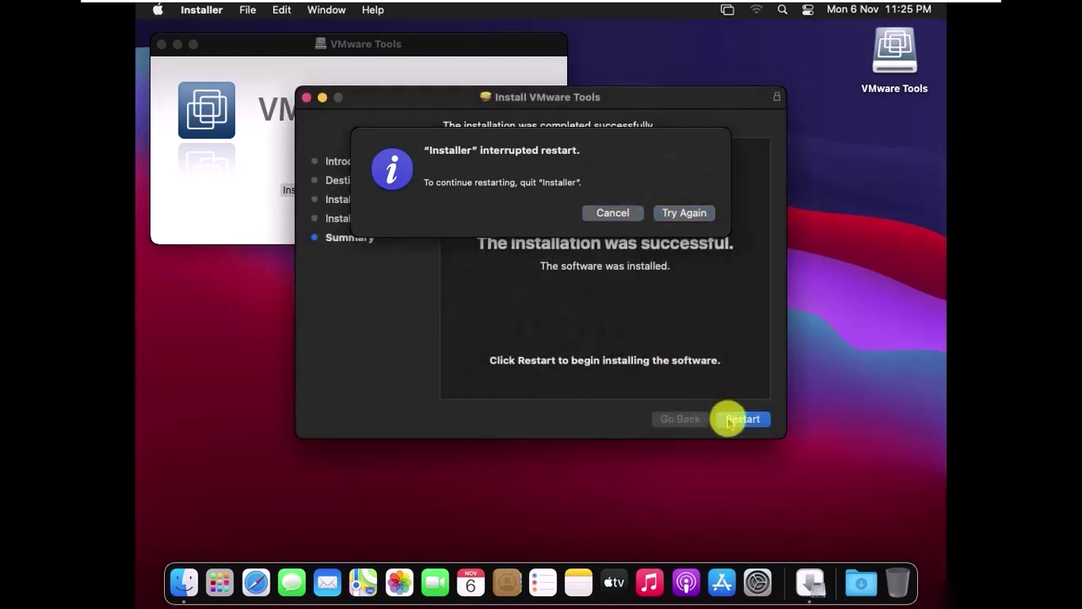
click(741, 418)
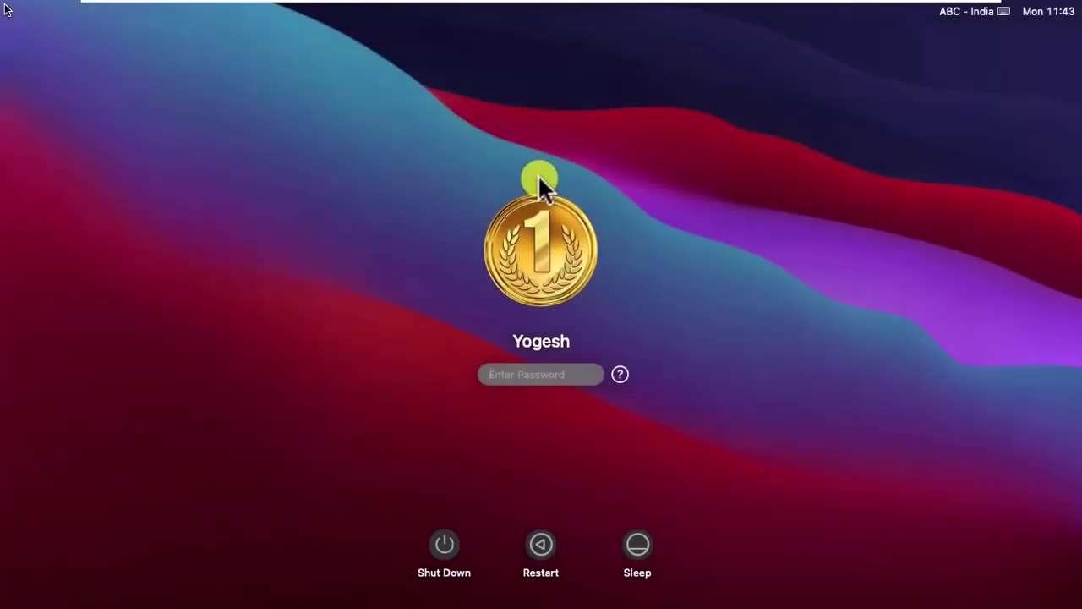
- Log in to the macOS user account with the account password
text(*****)
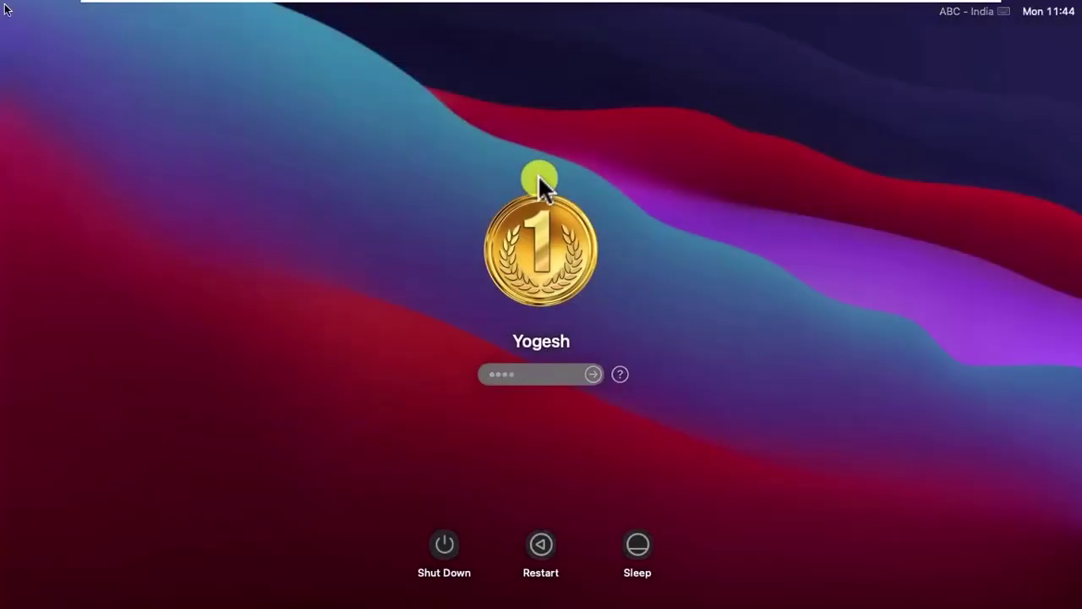
key(Return)
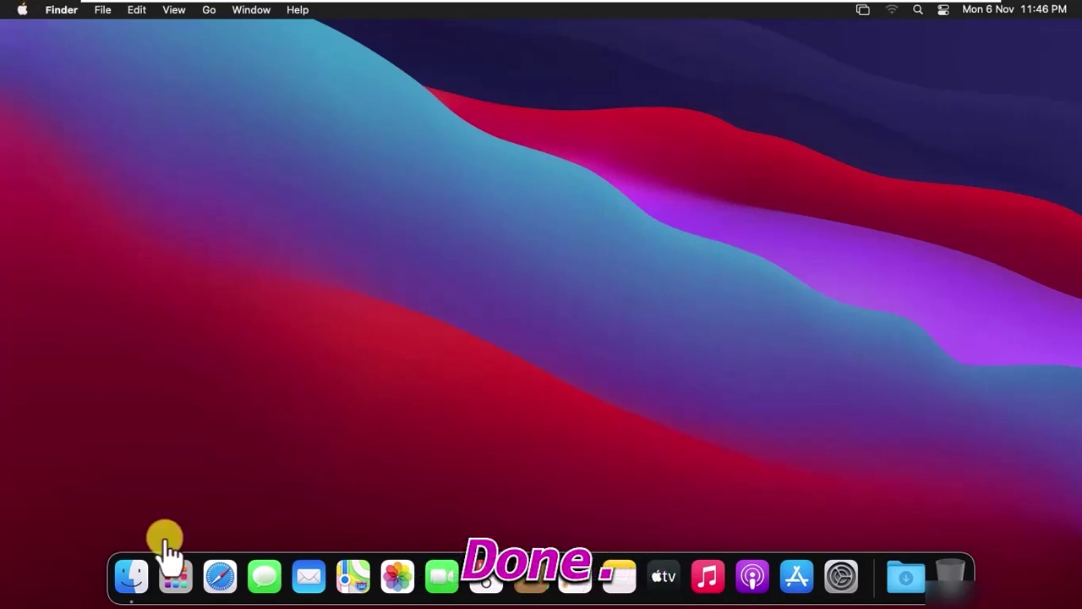
click(320, 304)
- Open Safari in full screen and load the Google home page from Favourites, choosing to stay signed out
click(218, 580)
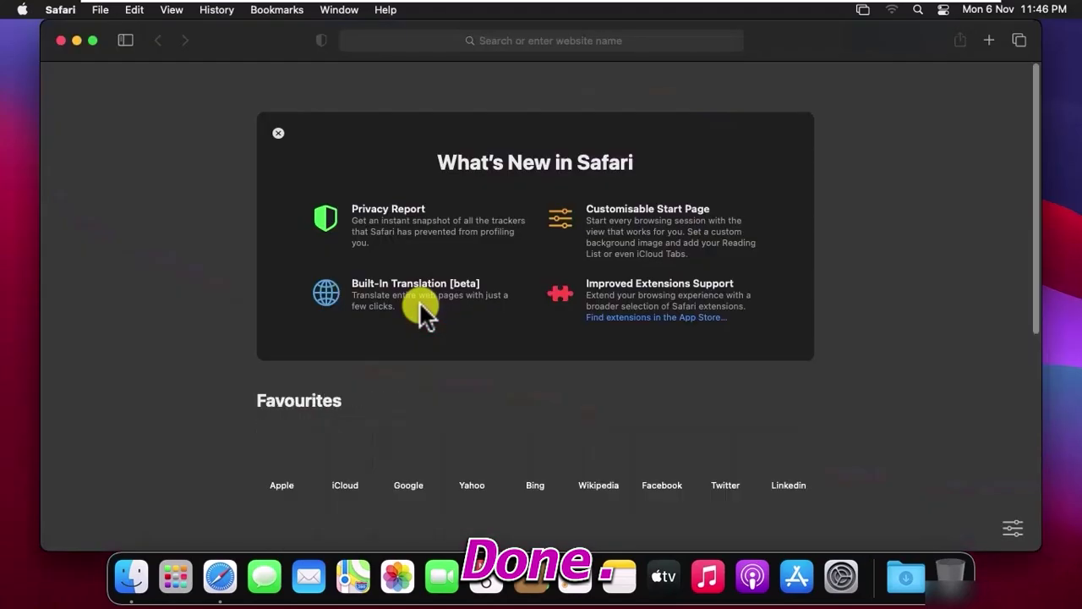
click(92, 41)
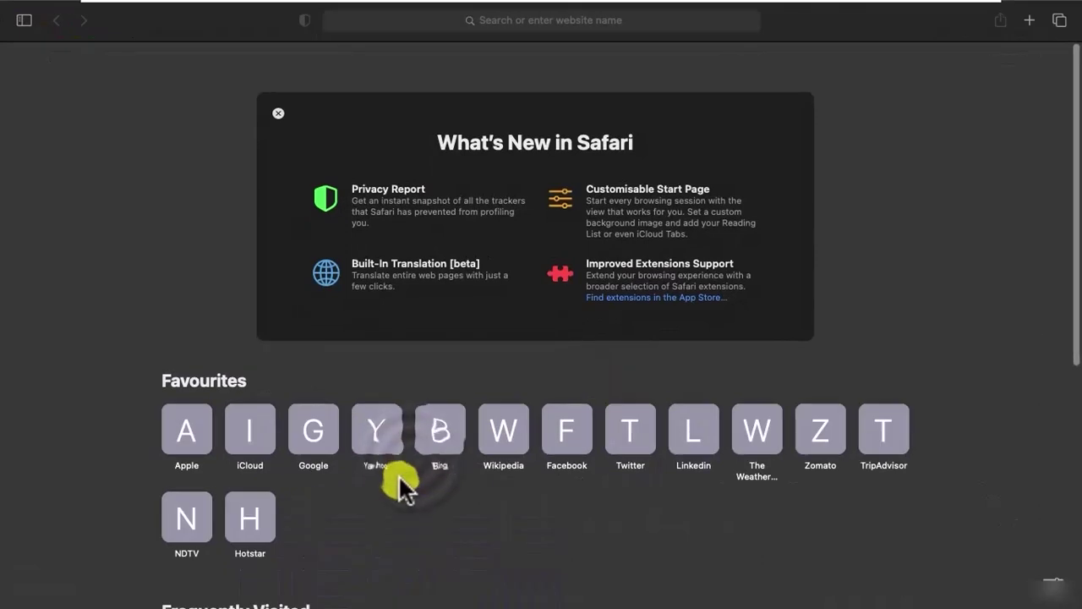
click(310, 431)
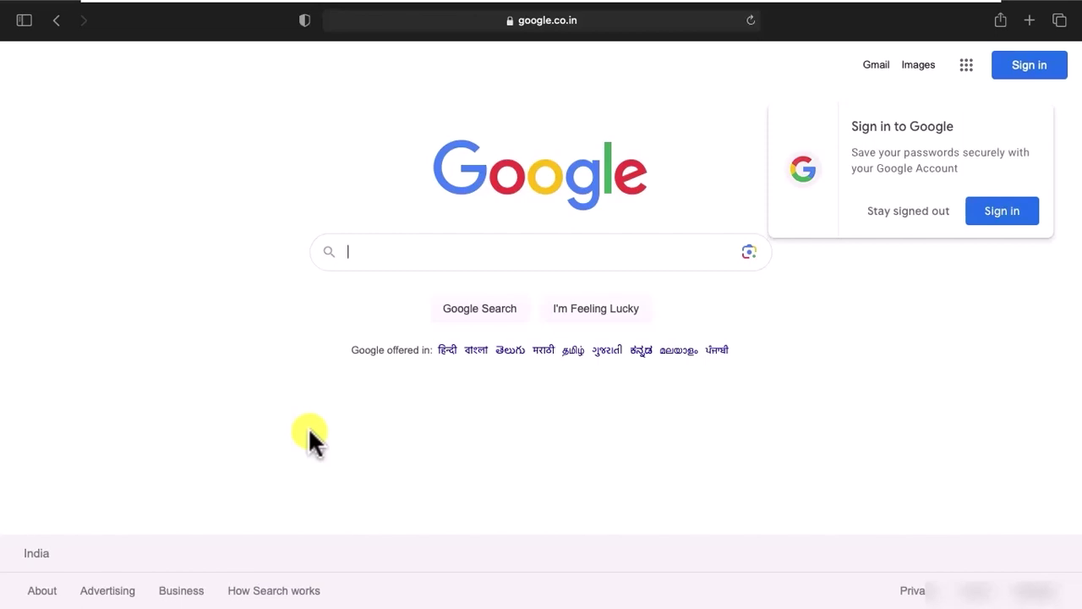
click(911, 213)
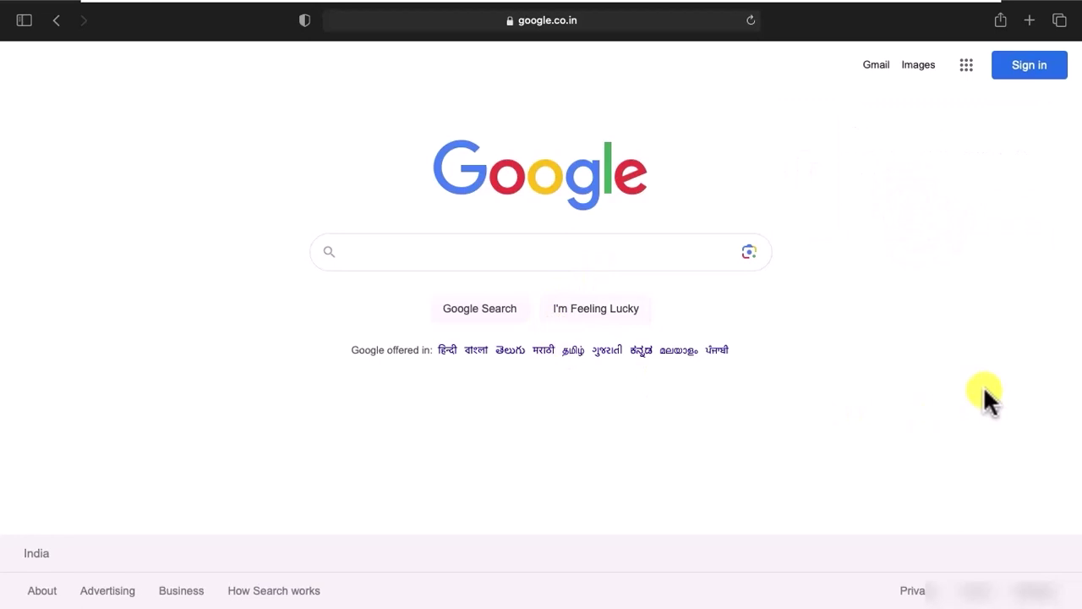
- Search Google for "youtube" and open the "YouTube: Home" result
click(522, 251)
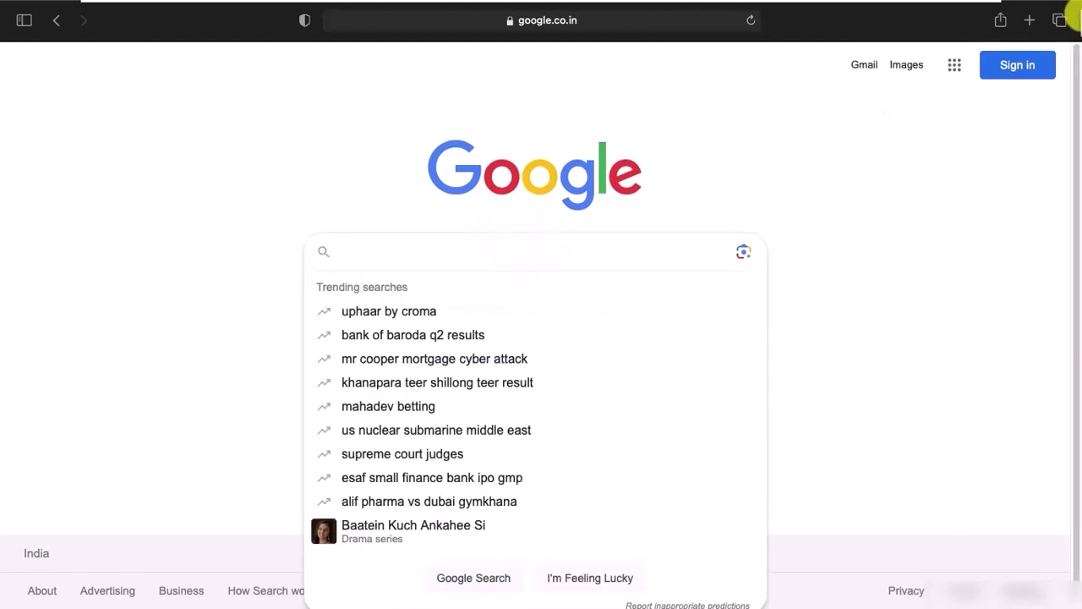
text(youtube)
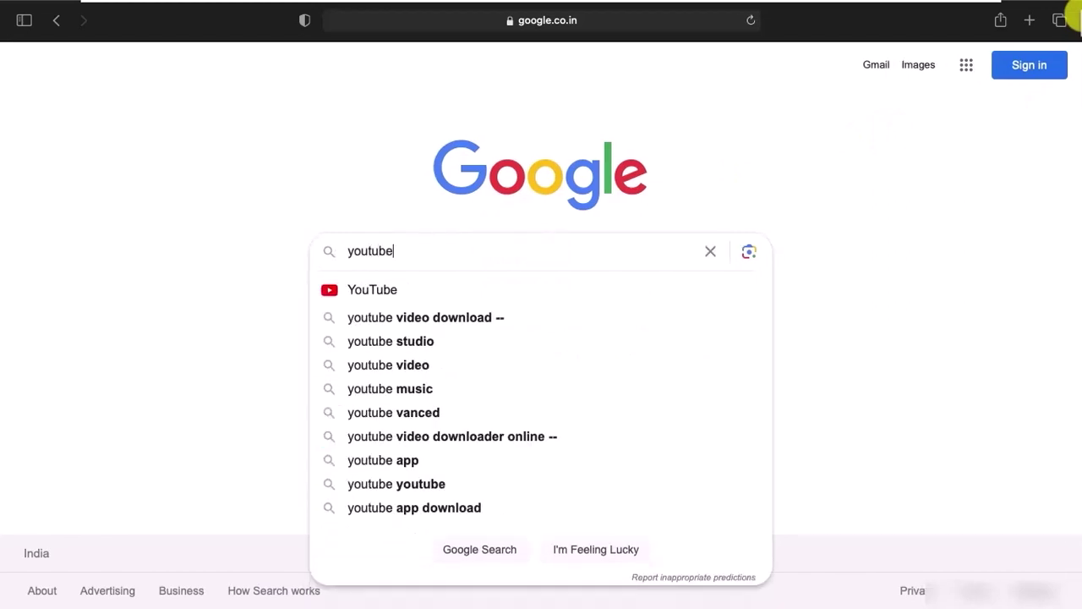
key(Return)
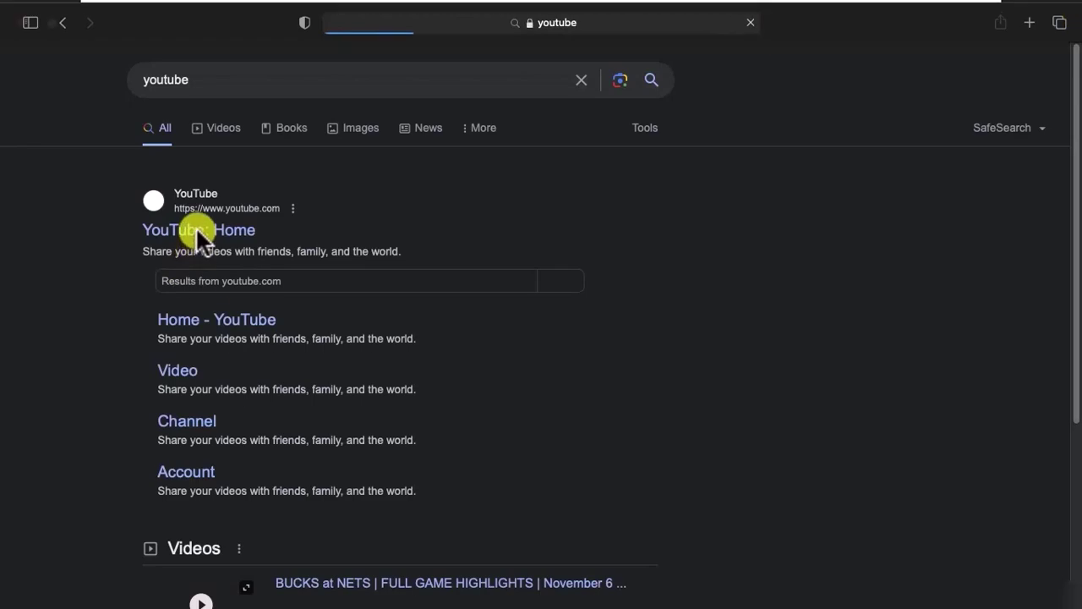
click(218, 233)
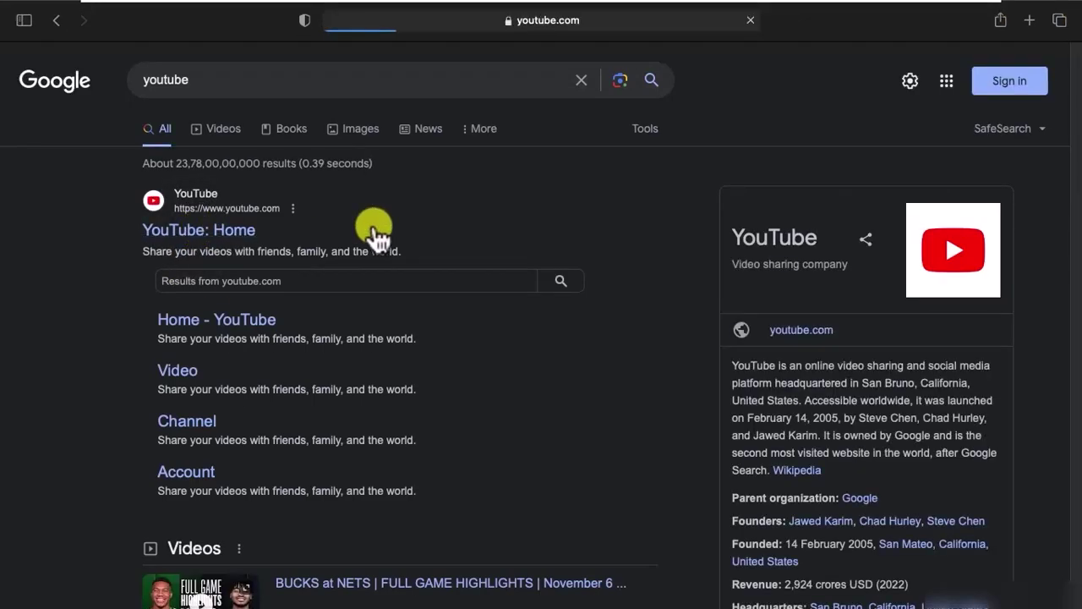